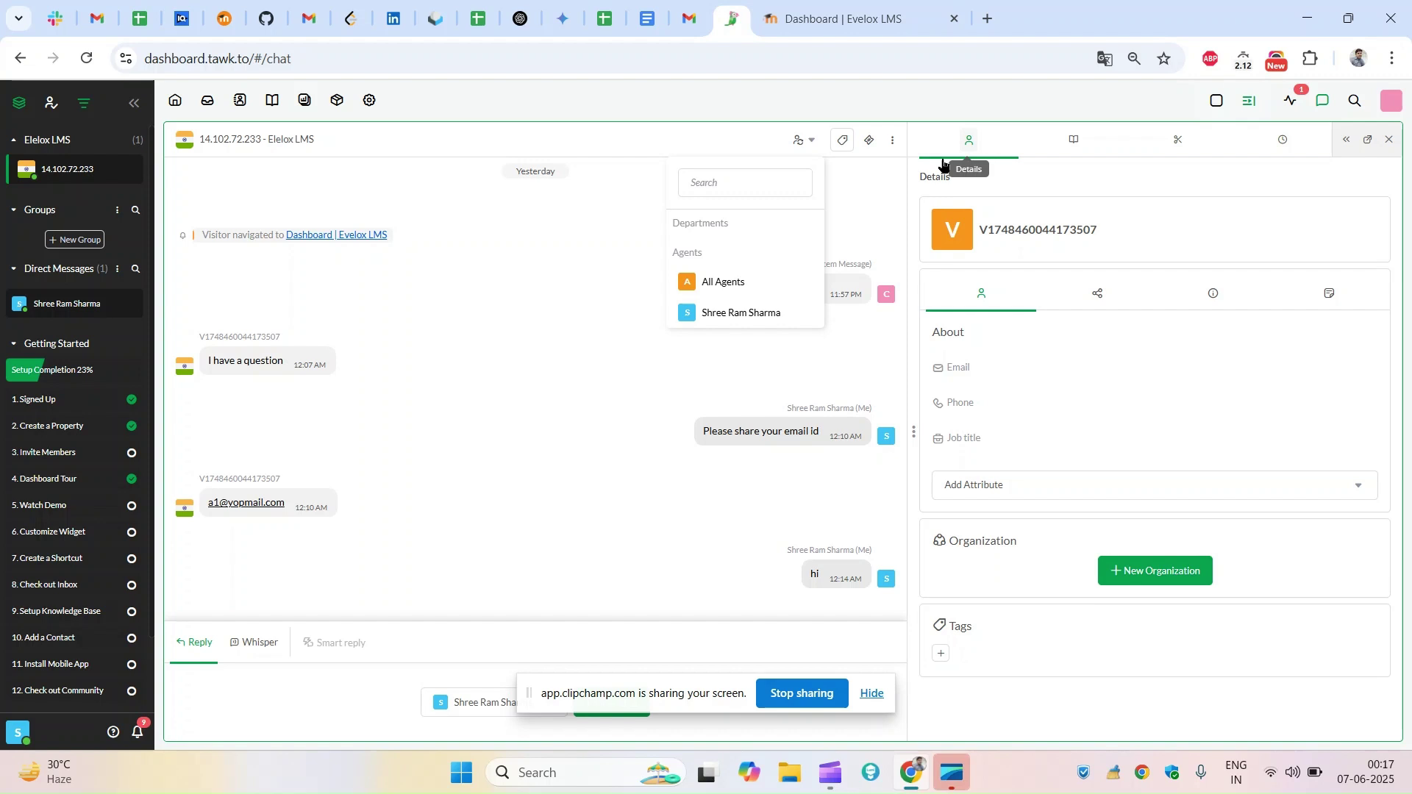
Switch to the Evelox LMS page, open the chat widget's message list and compare it with the visitor's conversation in the tawk.to dashboard.
click(824, 21)
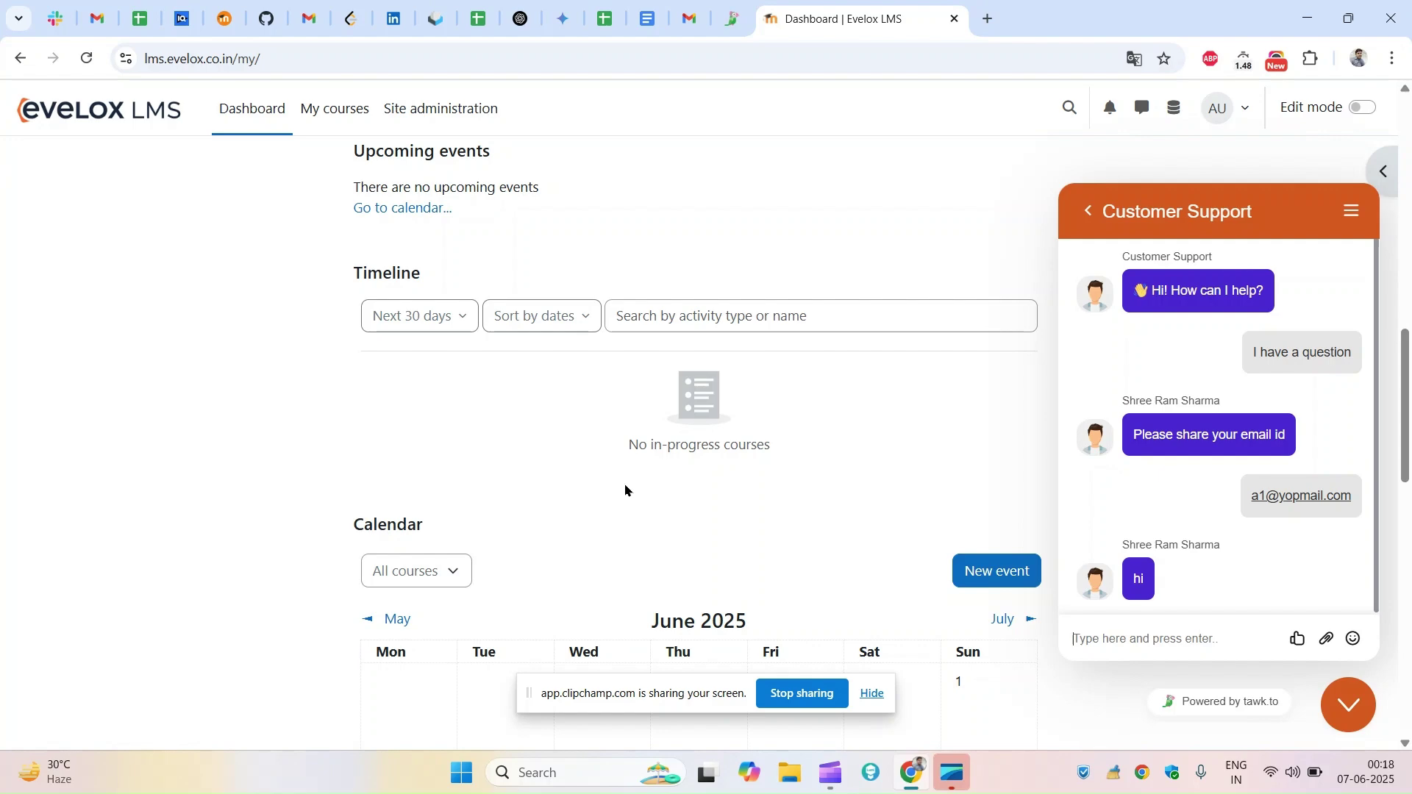
scroll(996, 680, up, 10)
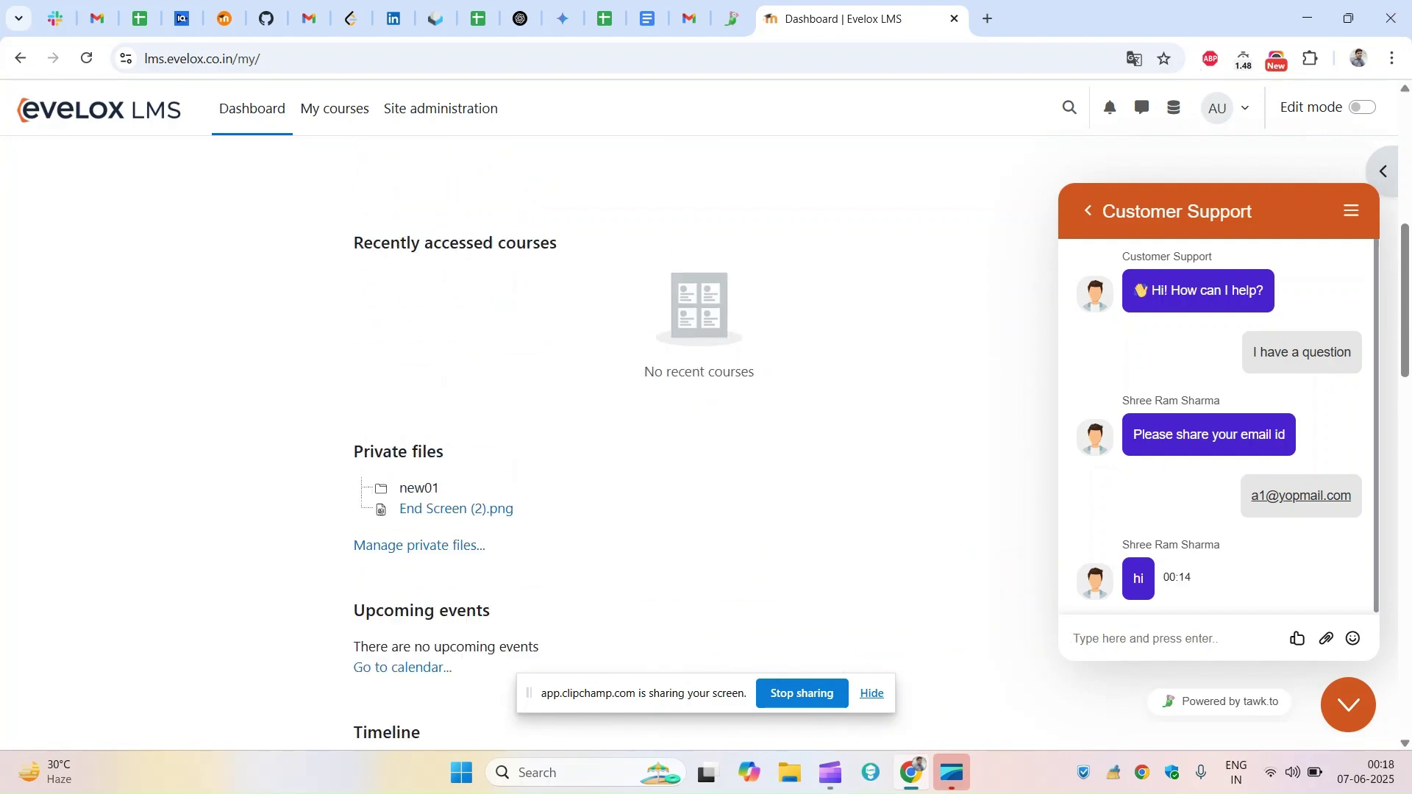
click(1089, 213)
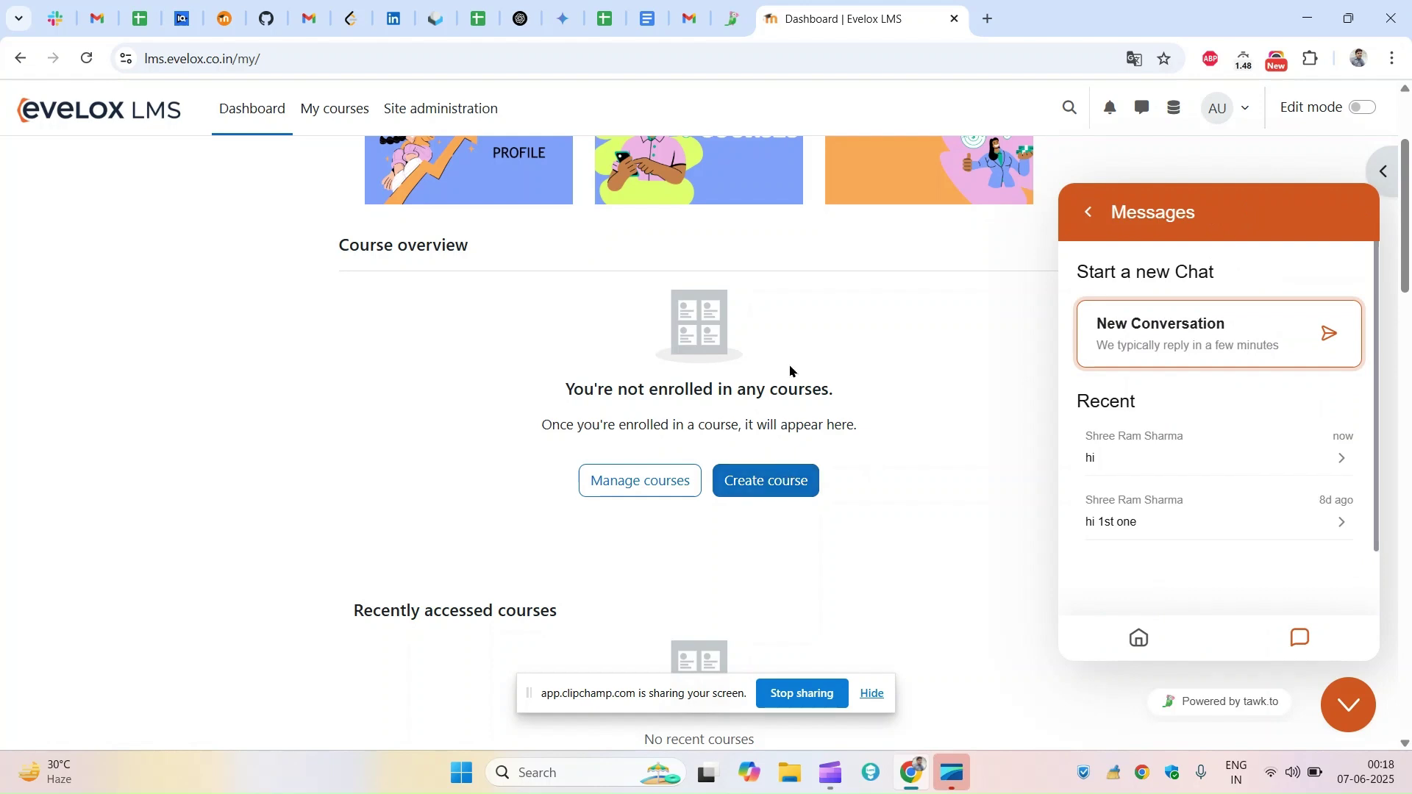
click(729, 14)
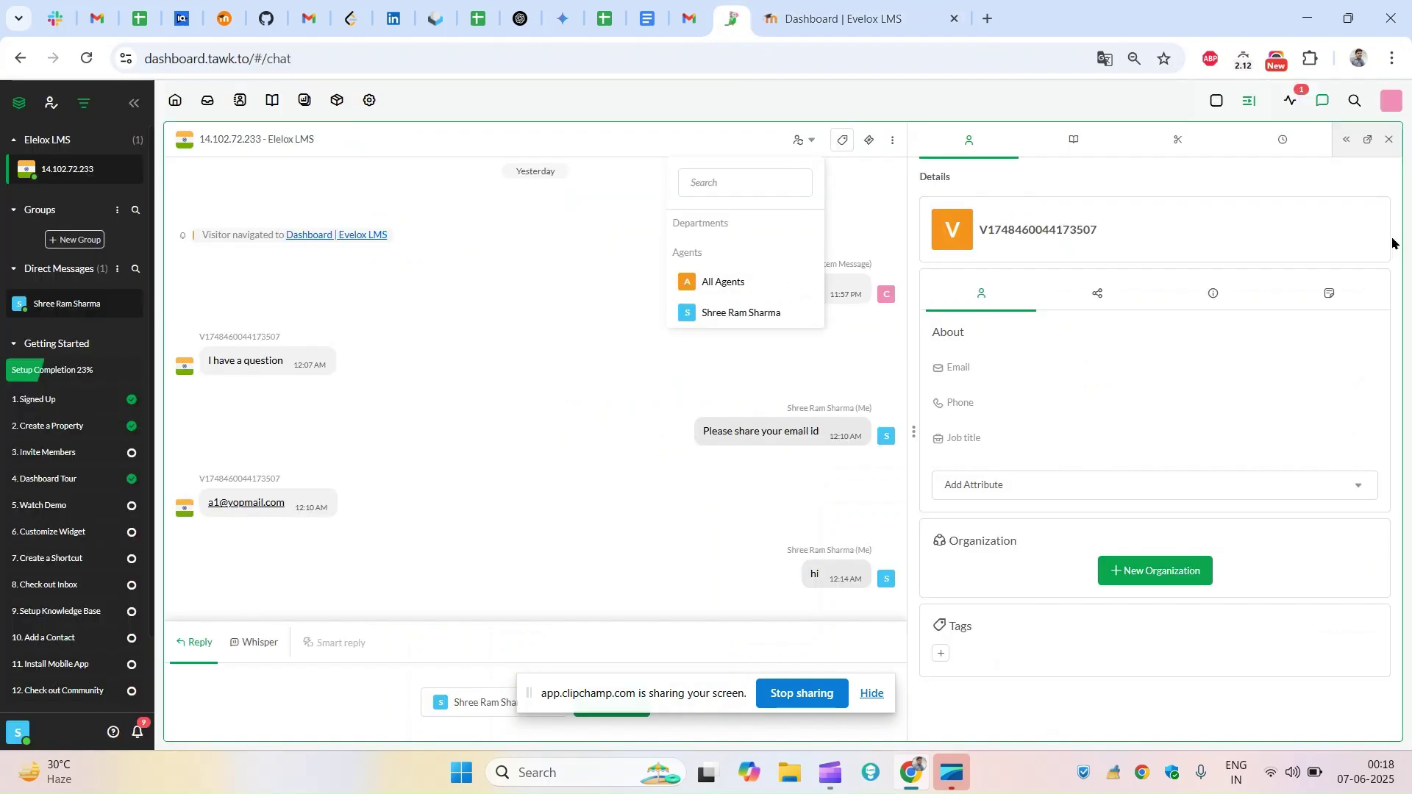
click(868, 19)
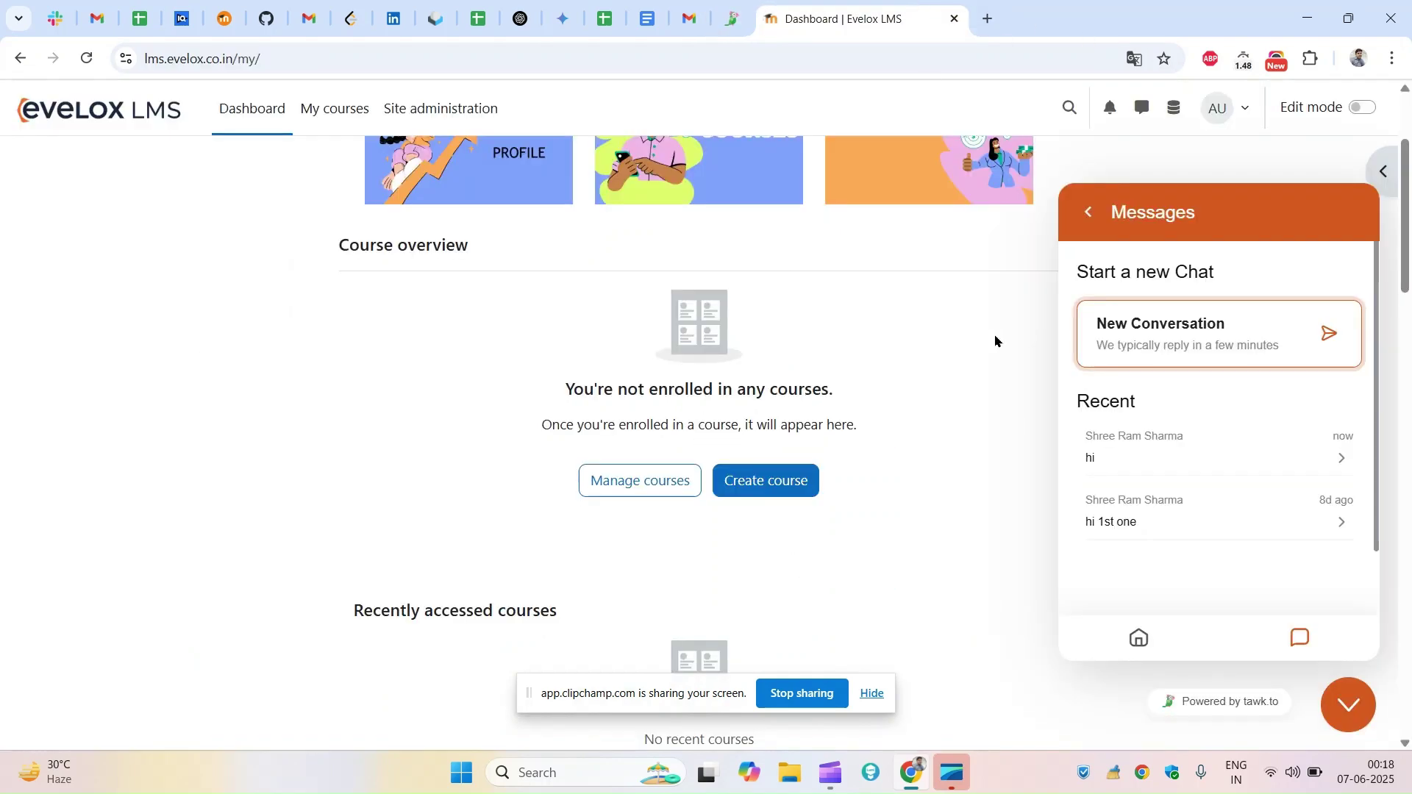
click(734, 12)
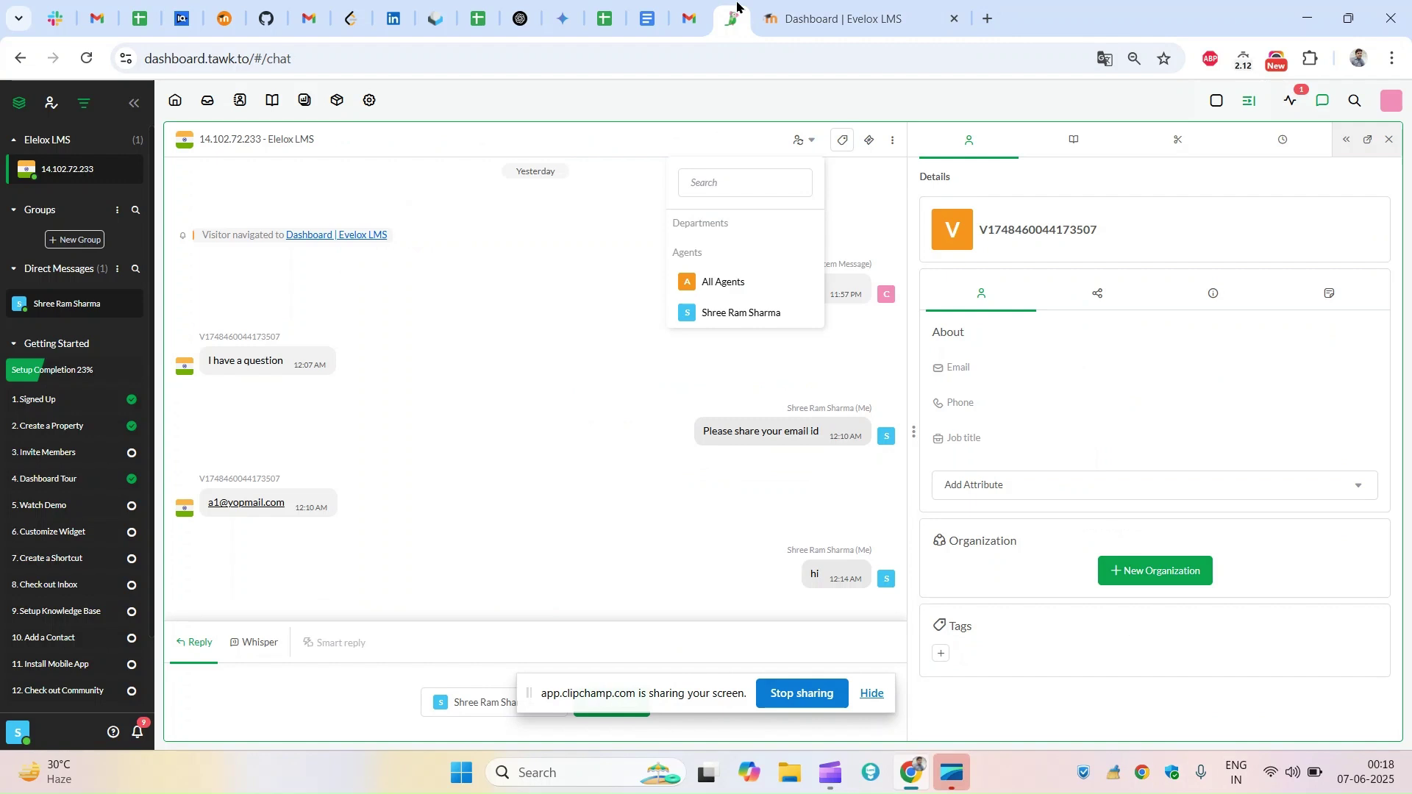
click(794, 23)
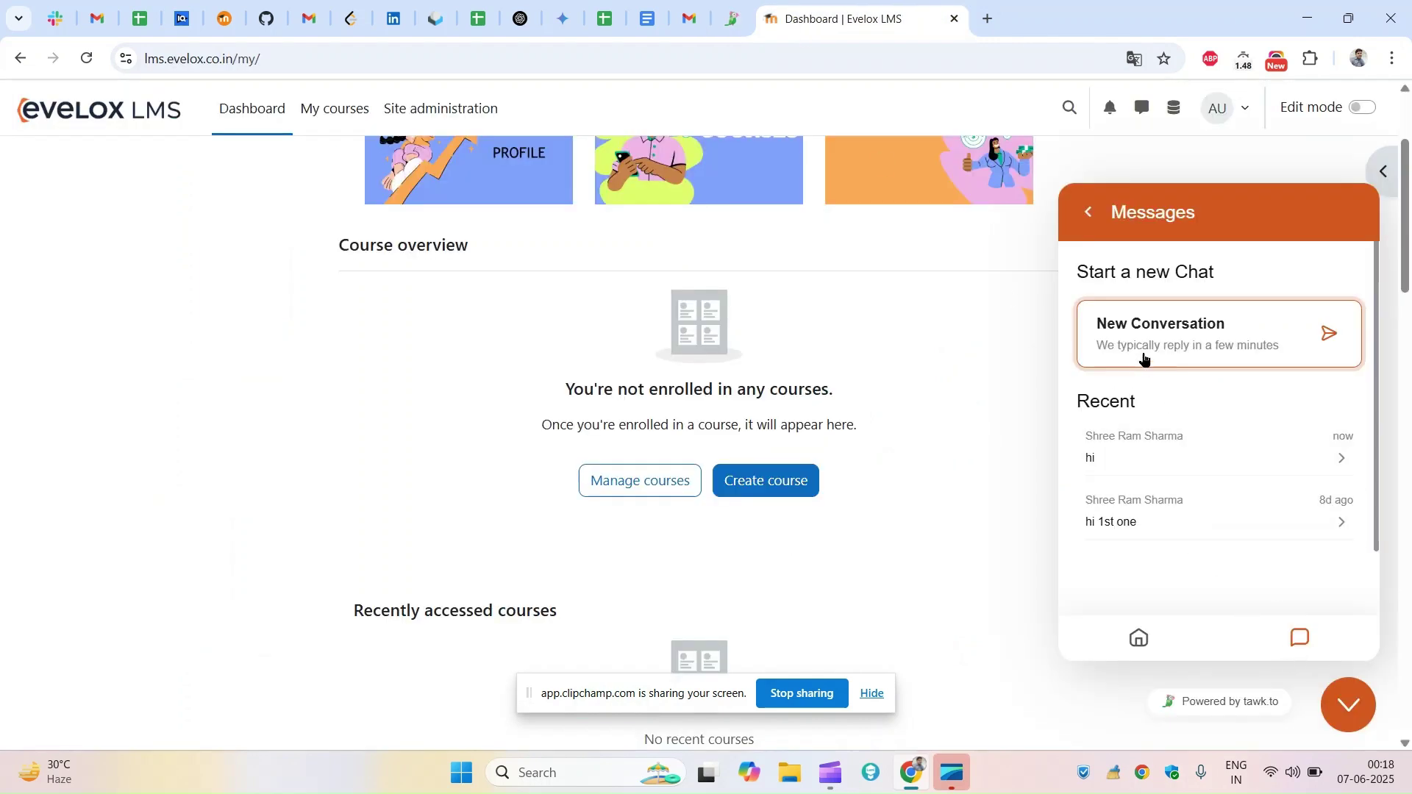
Open a new conversation from the widget's message list, and examine the recent conversation reached from the widget's home screen.
click(1144, 359)
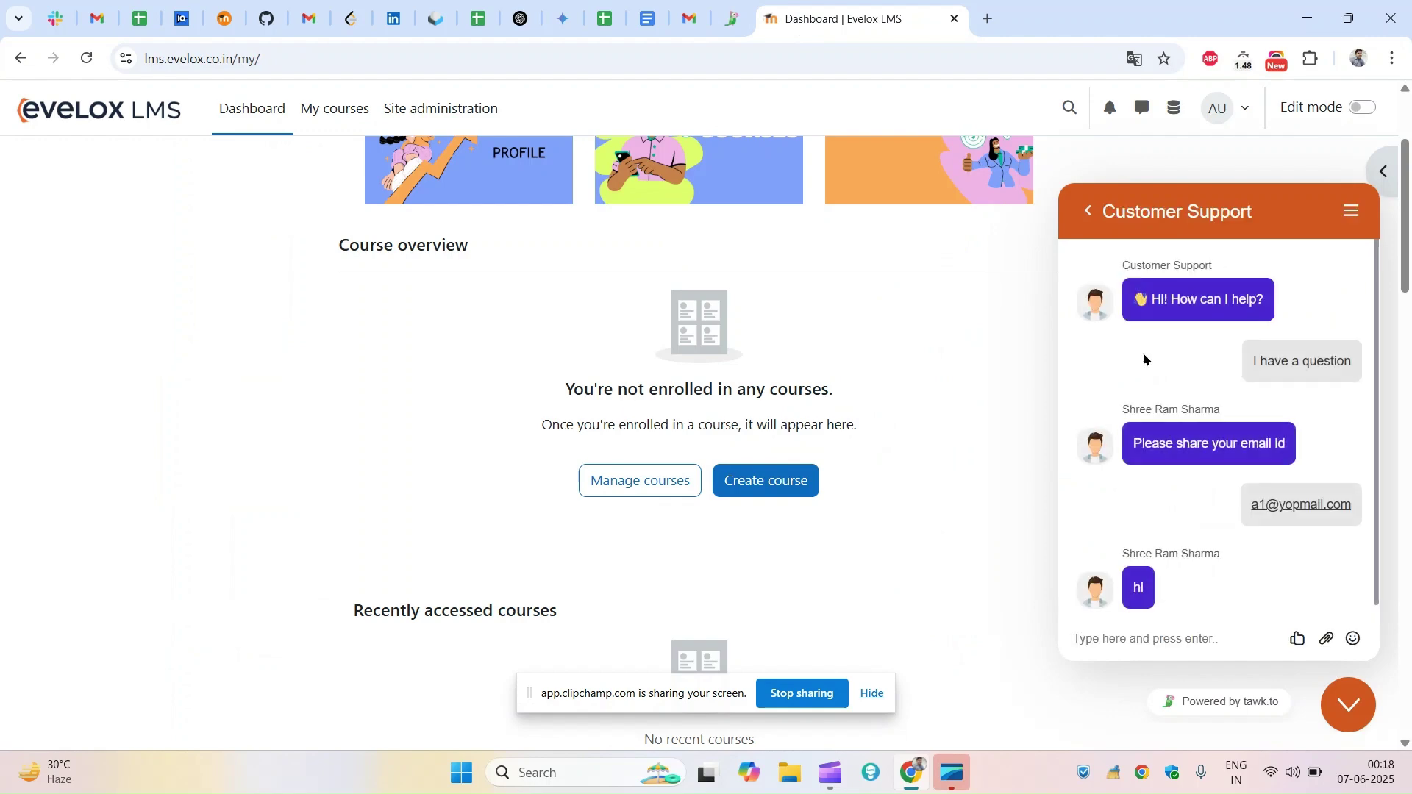
scroll(1144, 359, up, 1)
click(1088, 211)
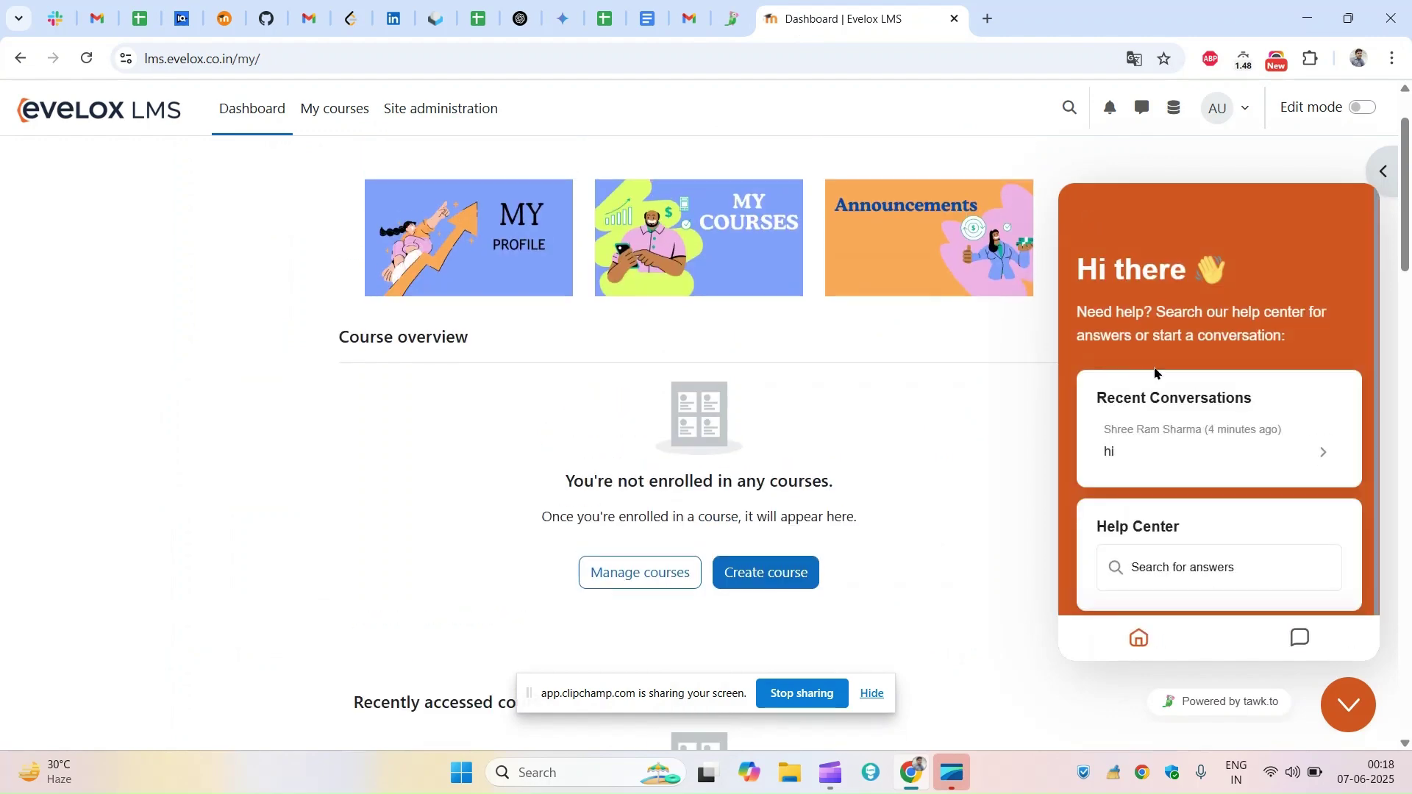
scroll(1252, 555, down, 4)
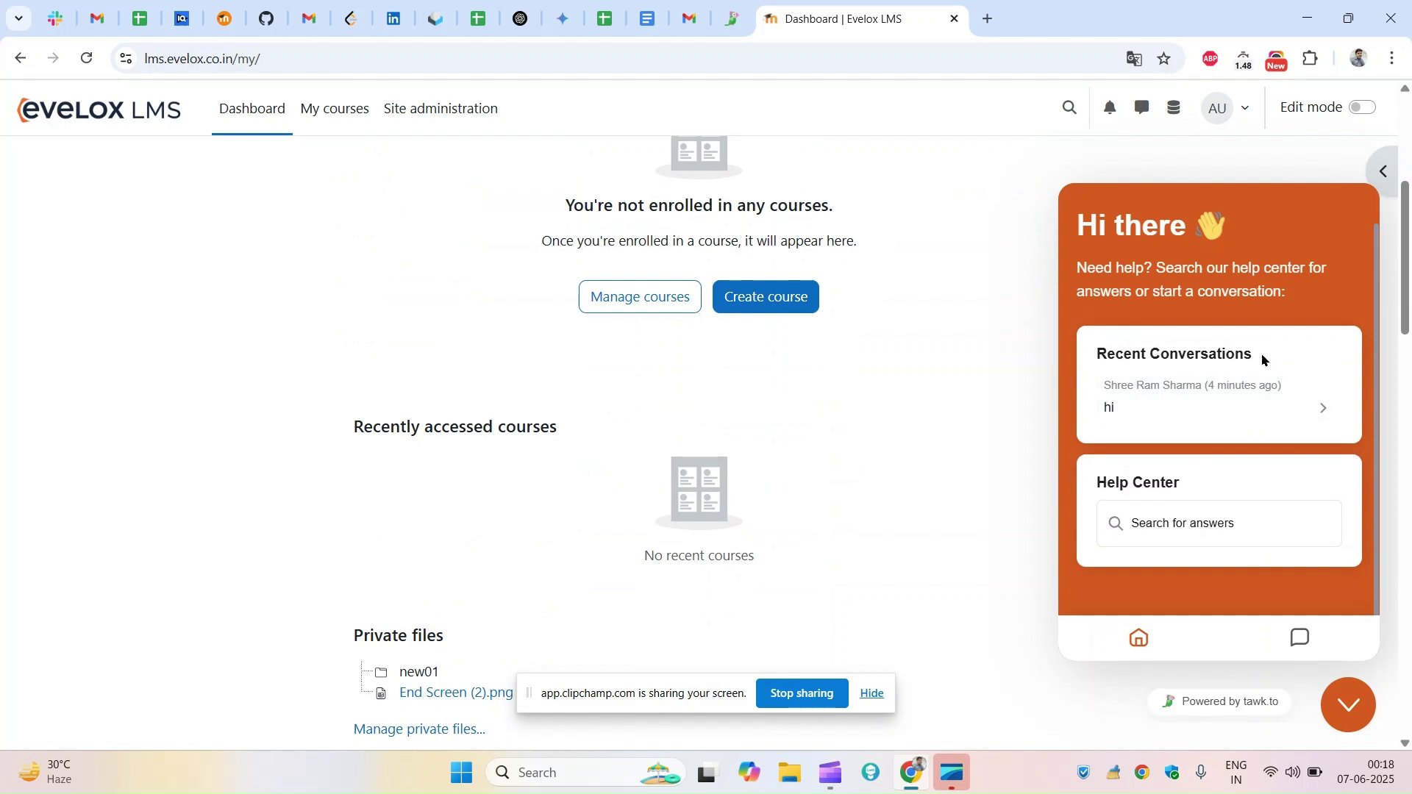
click(1251, 404)
scroll(1084, 221, down, 8)
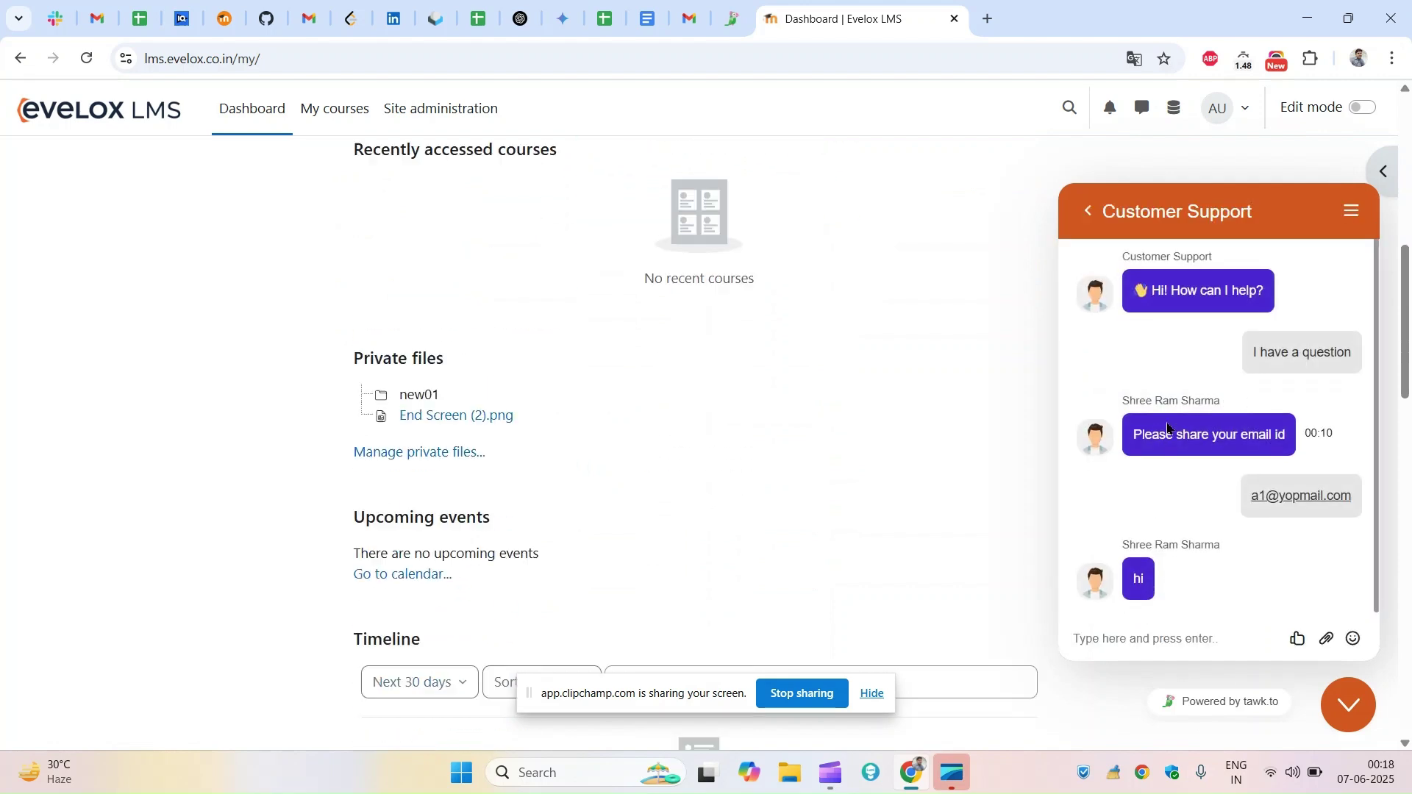
click(1086, 213)
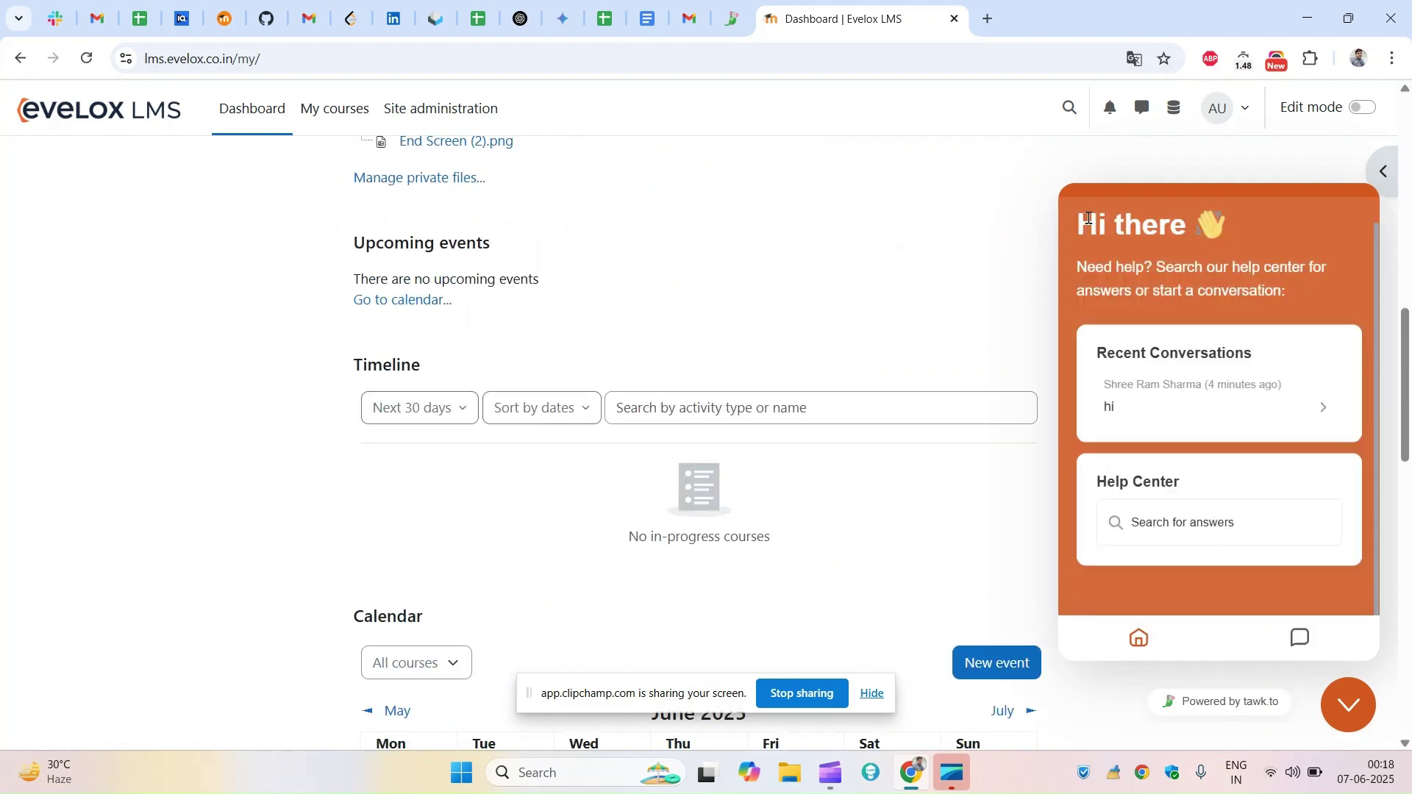
click(1302, 410)
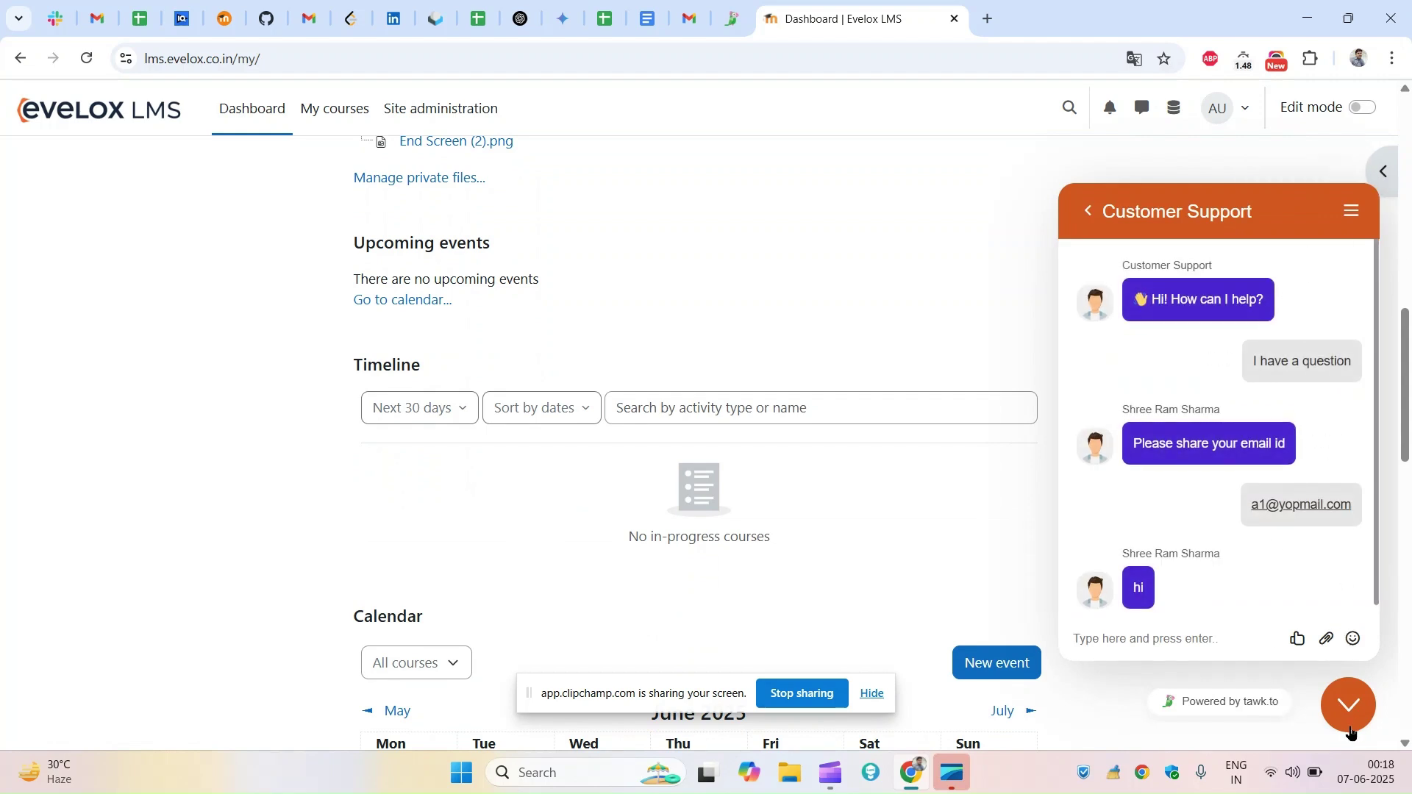
Rate the customer support chat with a thumbs-up in the widget and check the visitor's conversation in the tawk.to dashboard.
mouse_move(1280, 644)
click(1301, 639)
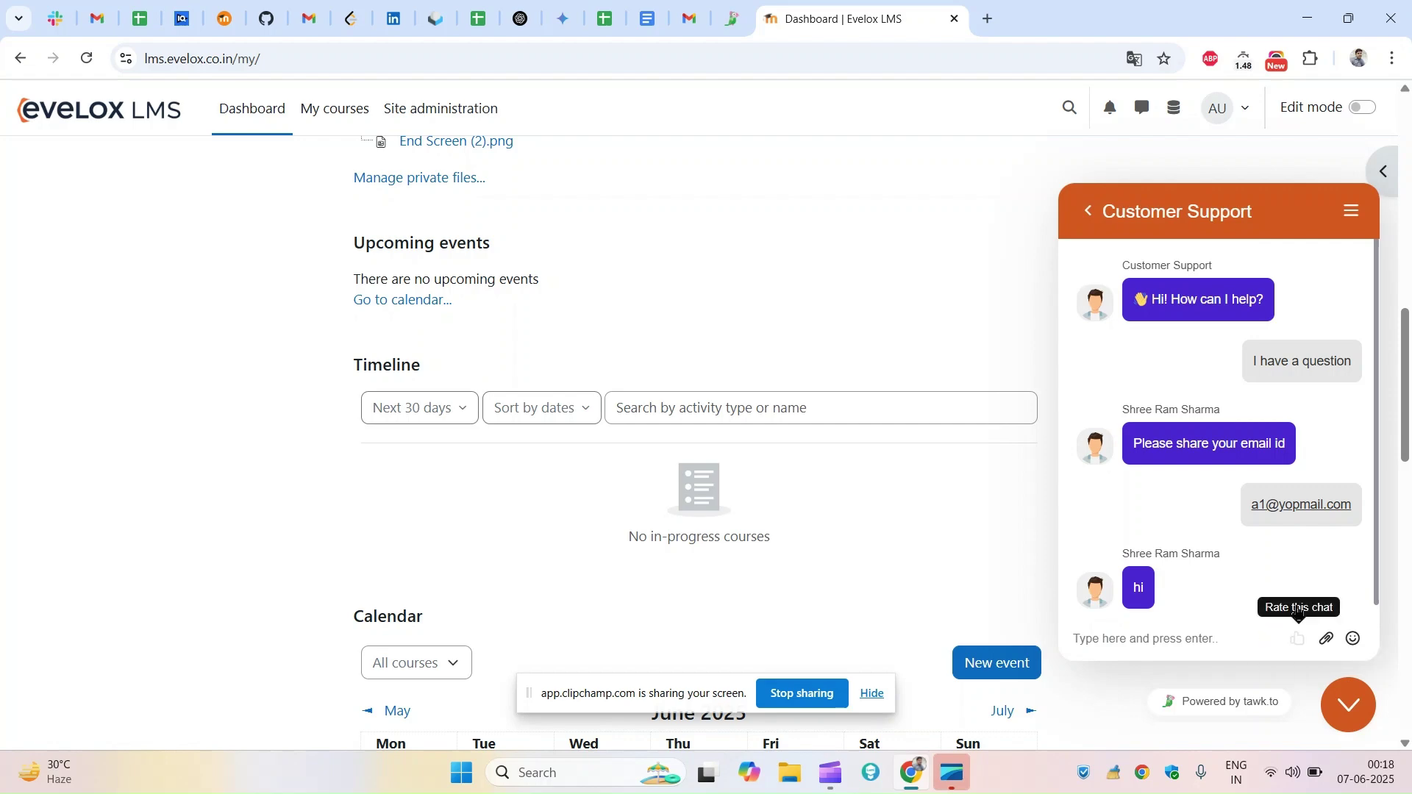
scroll(1293, 523, down, 4)
scroll(1242, 385, up, 3)
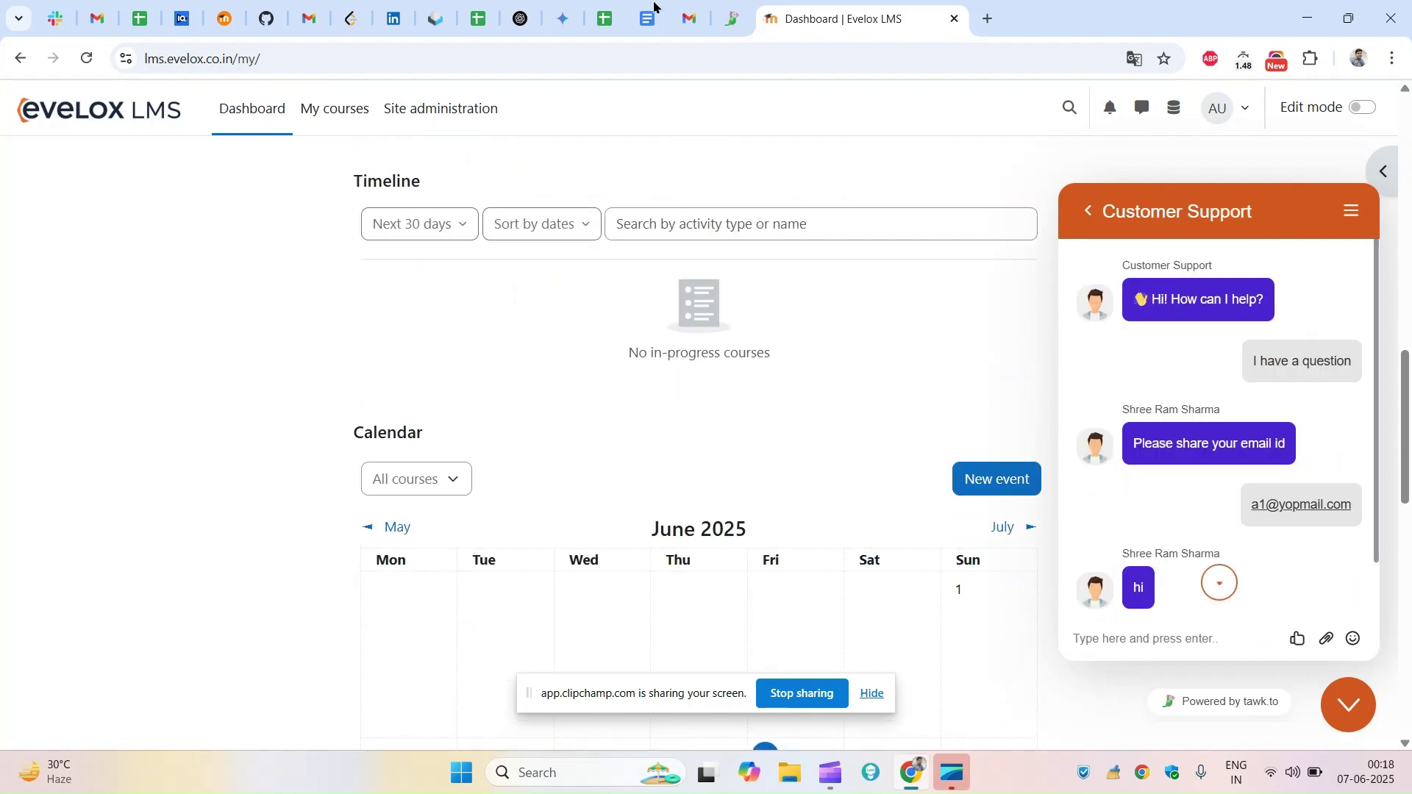
click(733, 17)
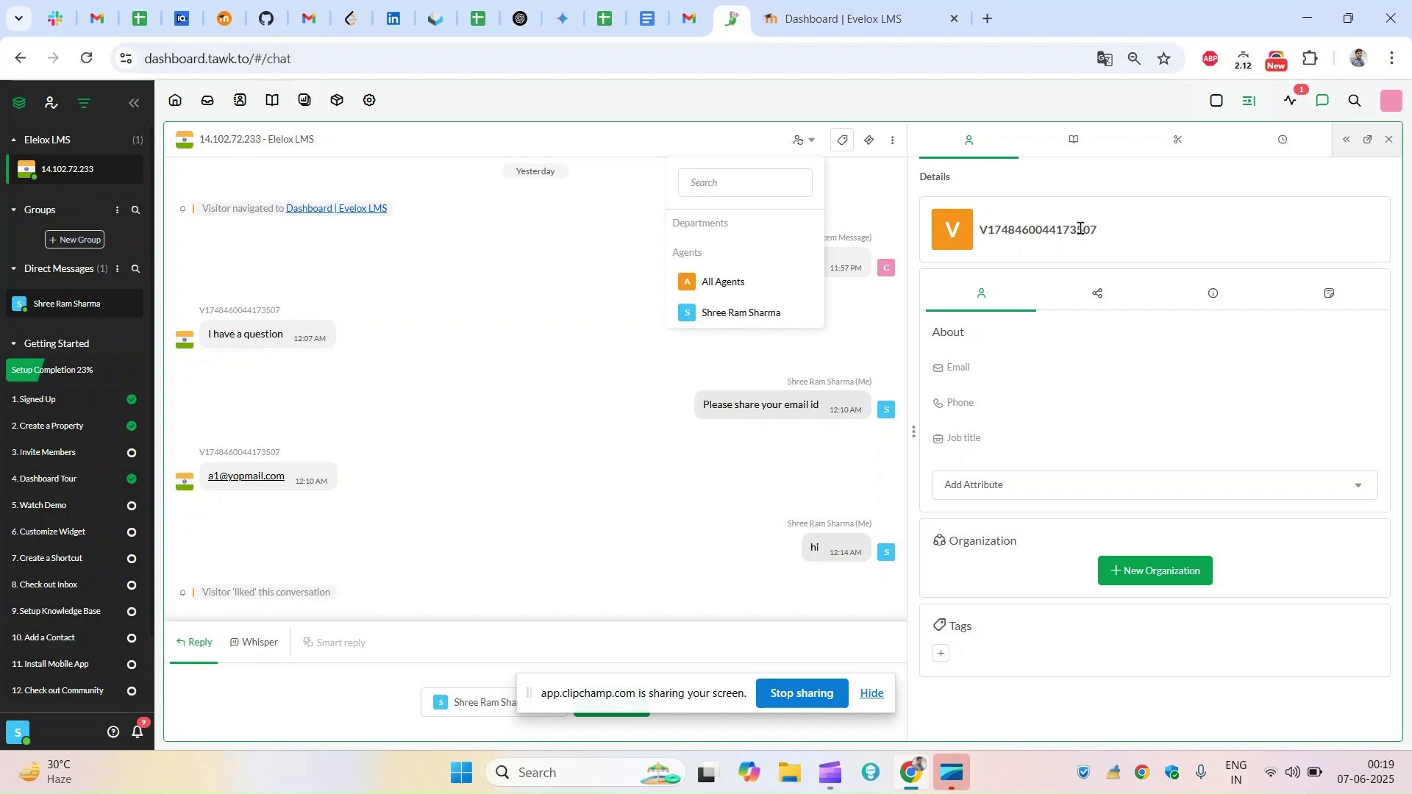
click(820, 12)
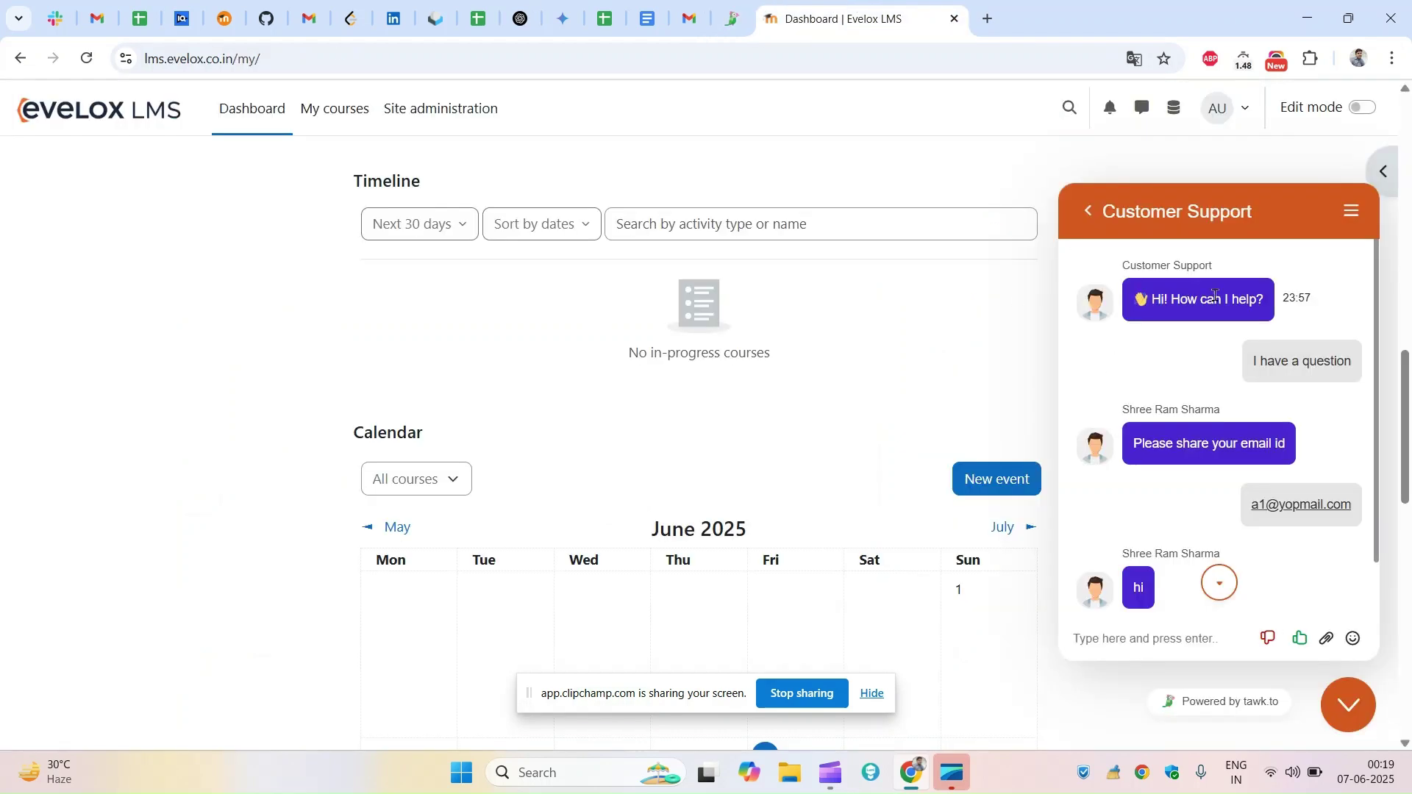
Close the Evelox LMS page and restart the tawk.to session by logging out and signing back in with the saved credentials.
click(955, 19)
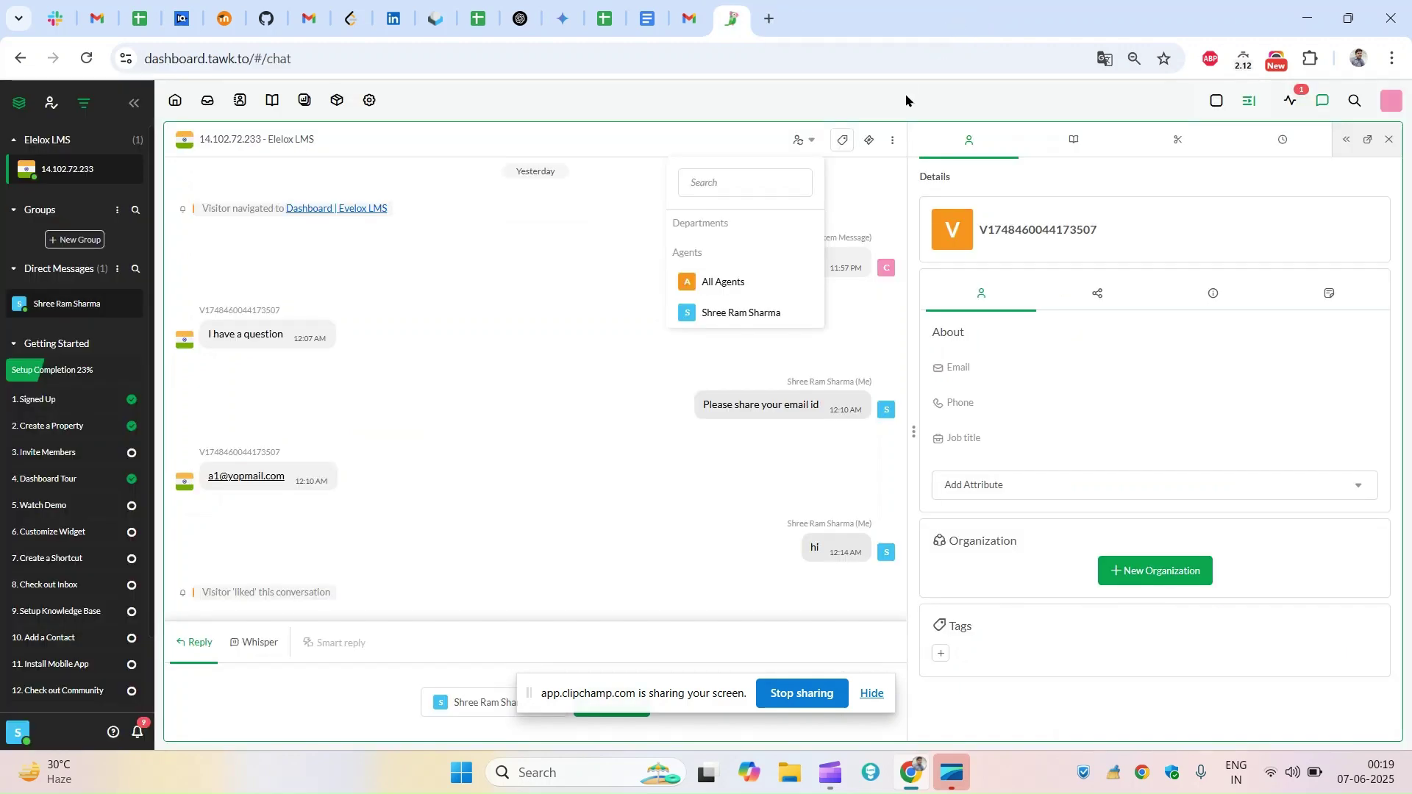
click(1390, 102)
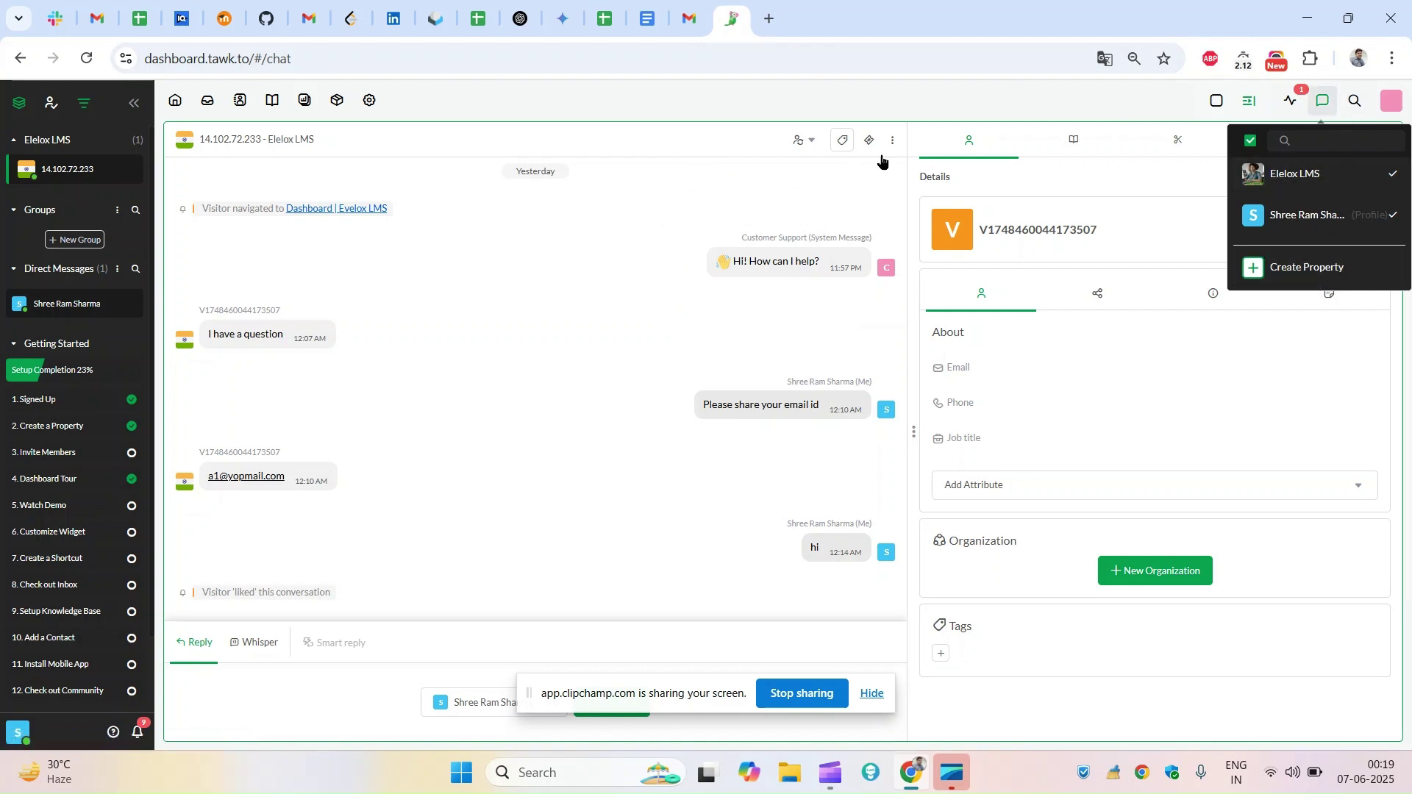
click(19, 733)
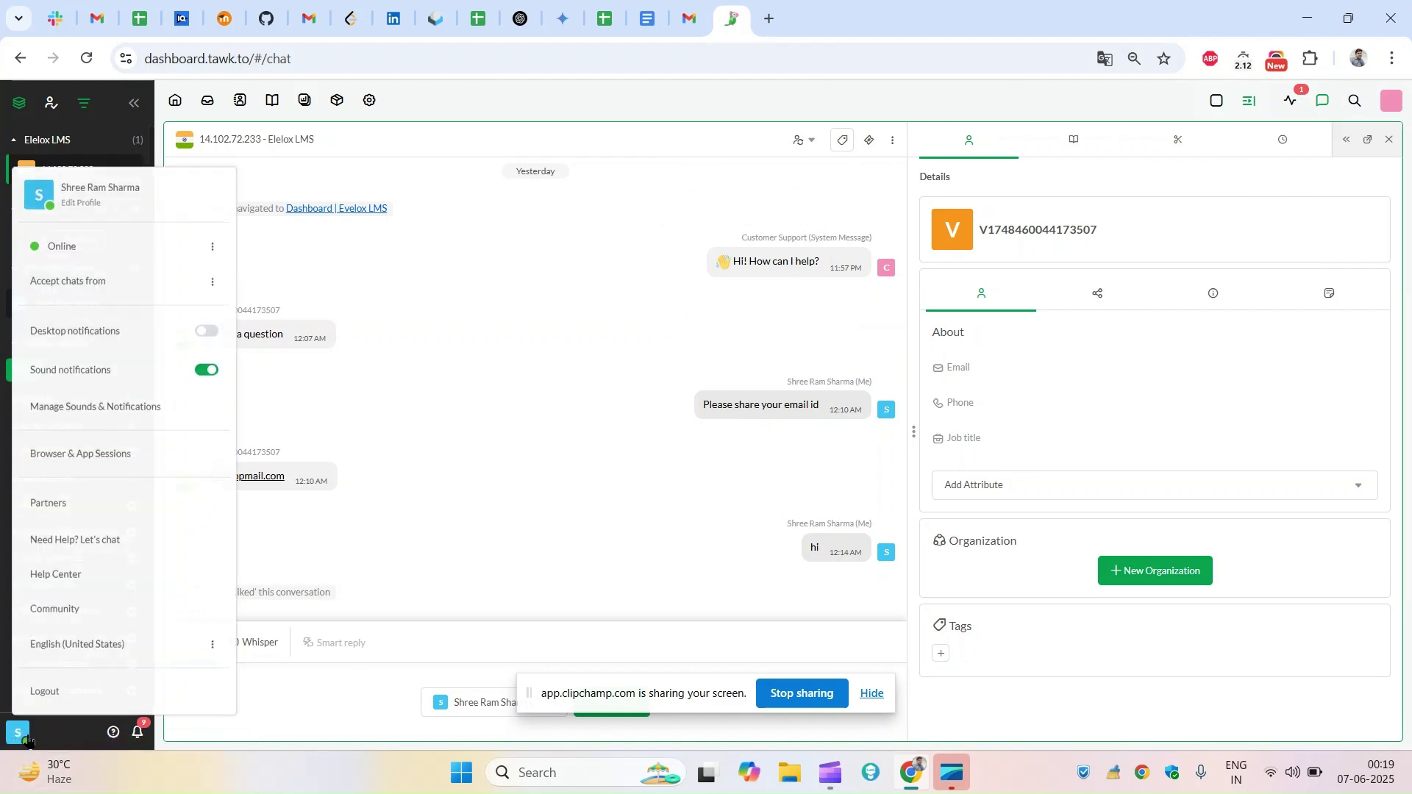
click(53, 695)
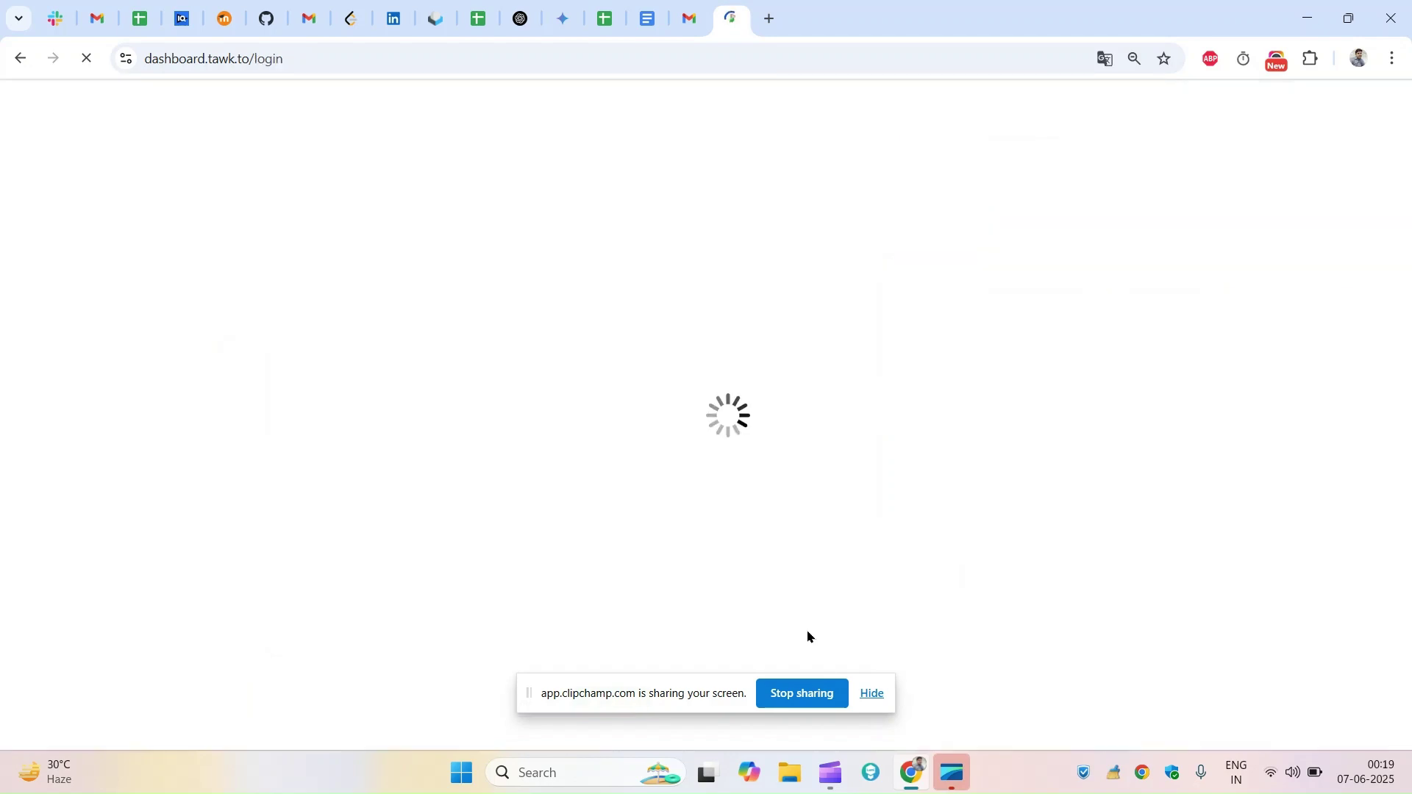
click(966, 454)
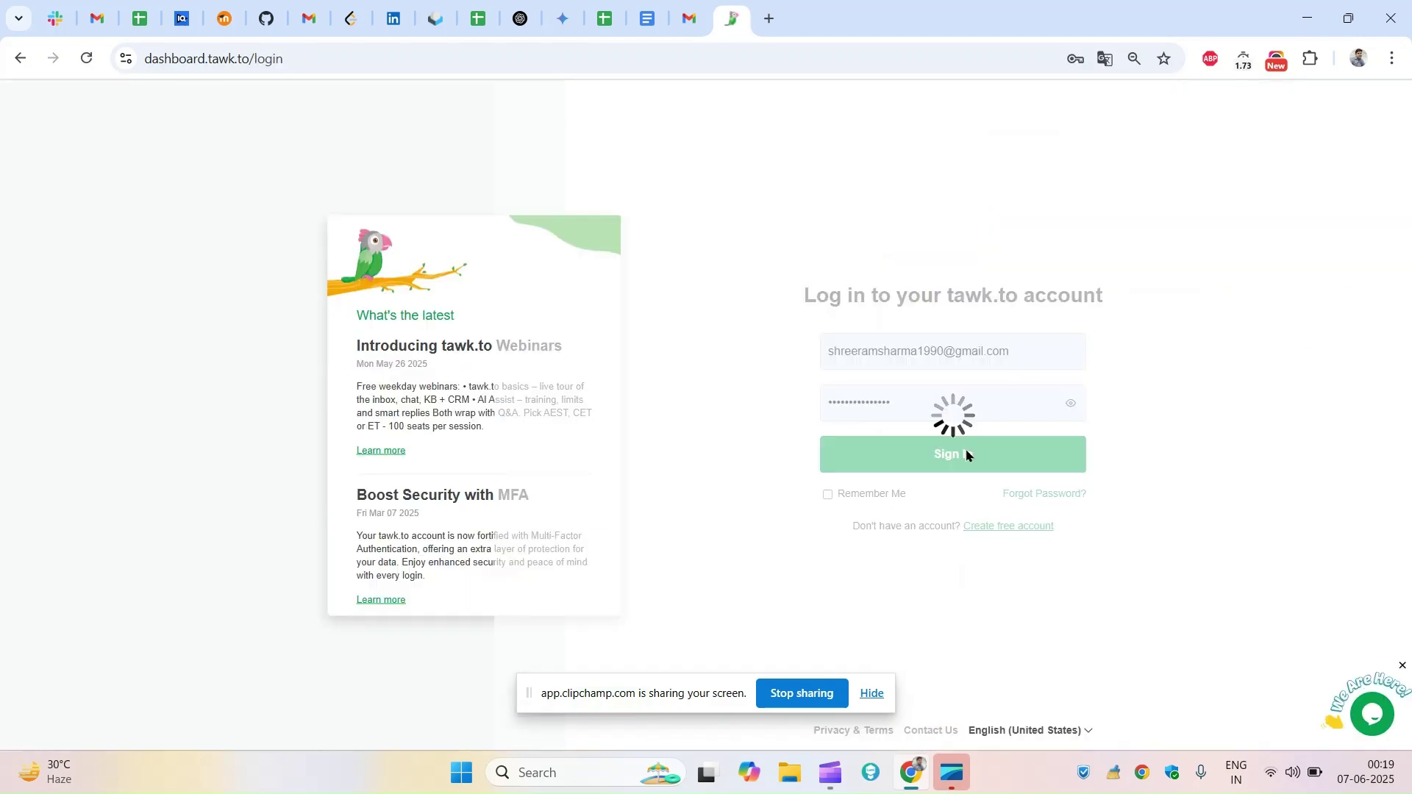
Reopen the Evelox LMS dashboard at lms.evelox.co.in in a new browser tab.
click(767, 18)
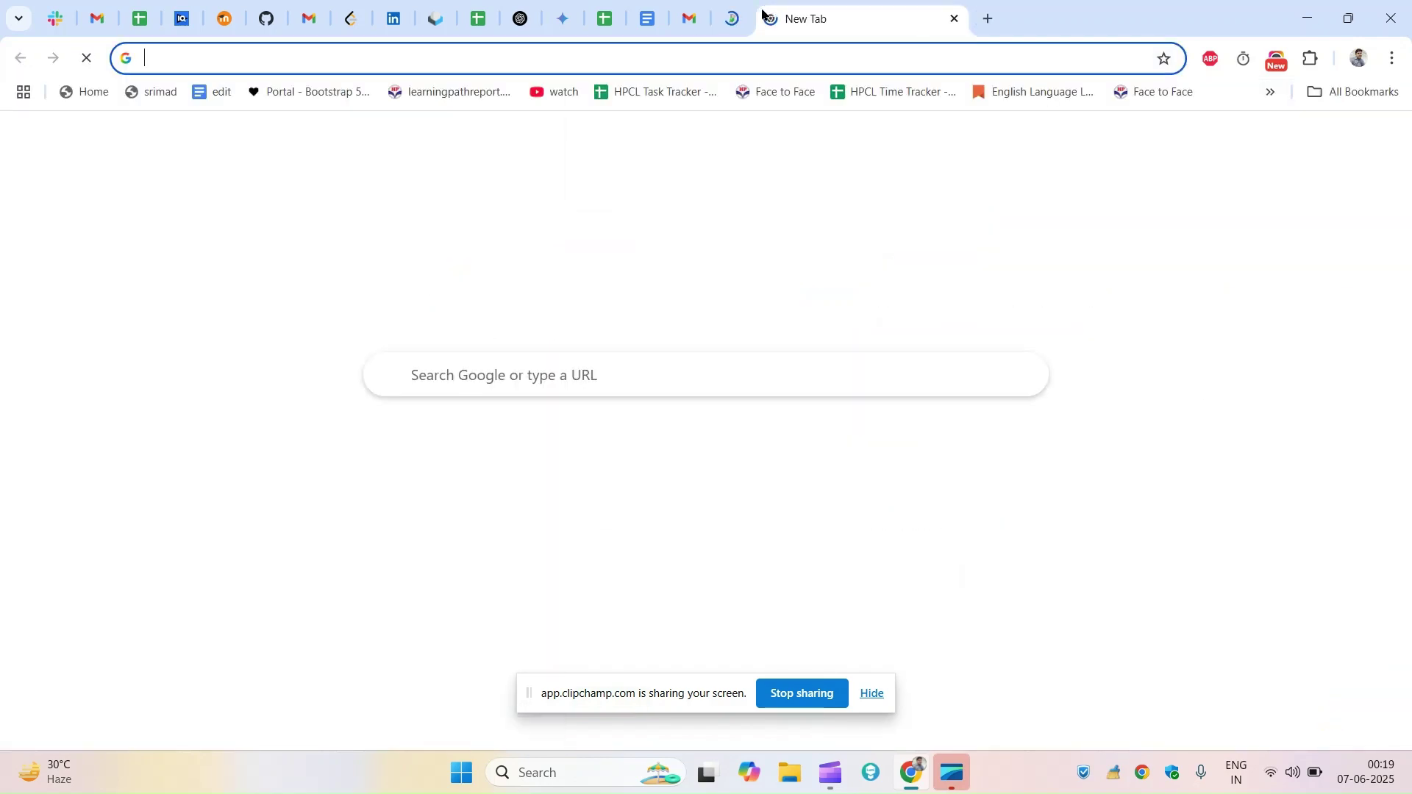
text(lms)
key(Return)
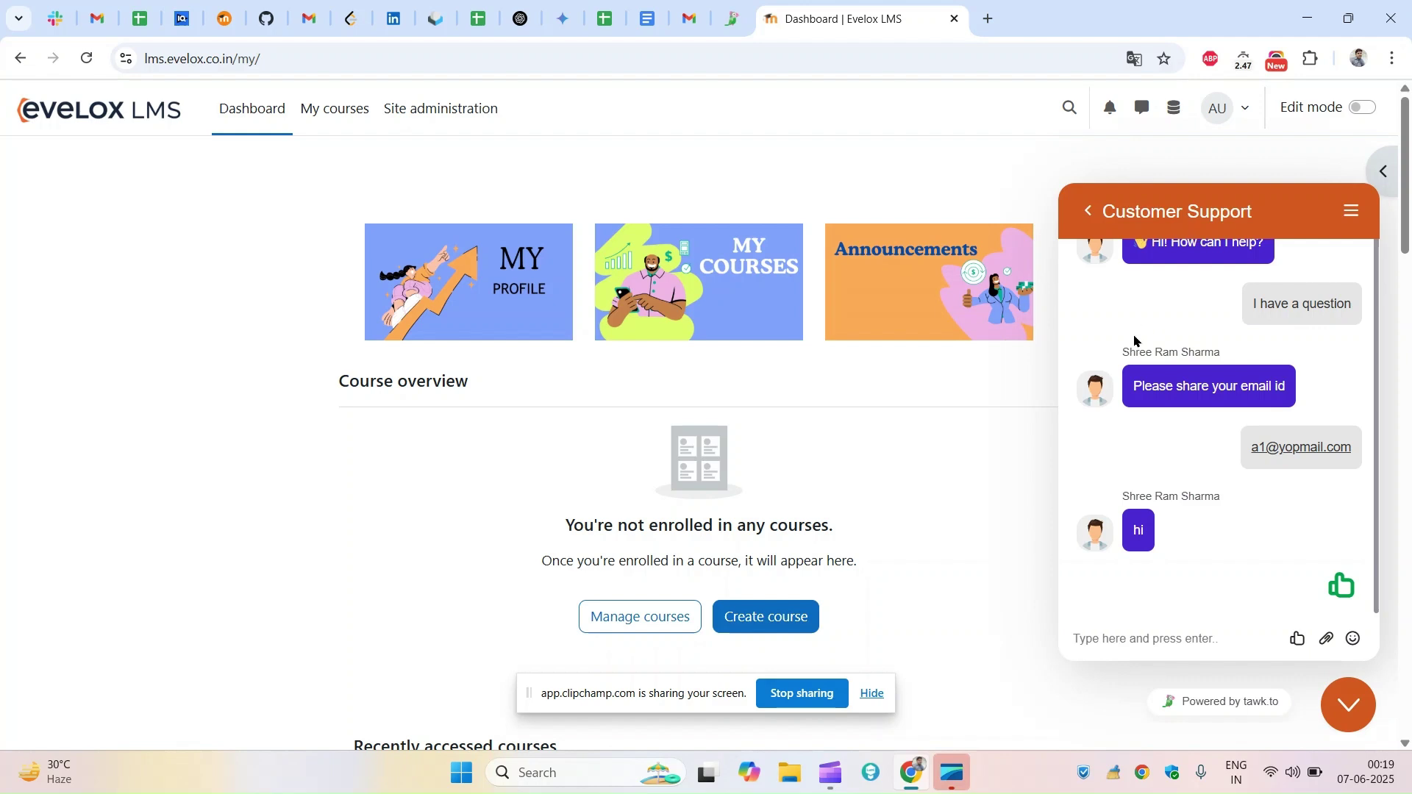
Examine the chat widget's home screen, its message list and the recent thumbs-up conversation down to the latest message.
click(1089, 212)
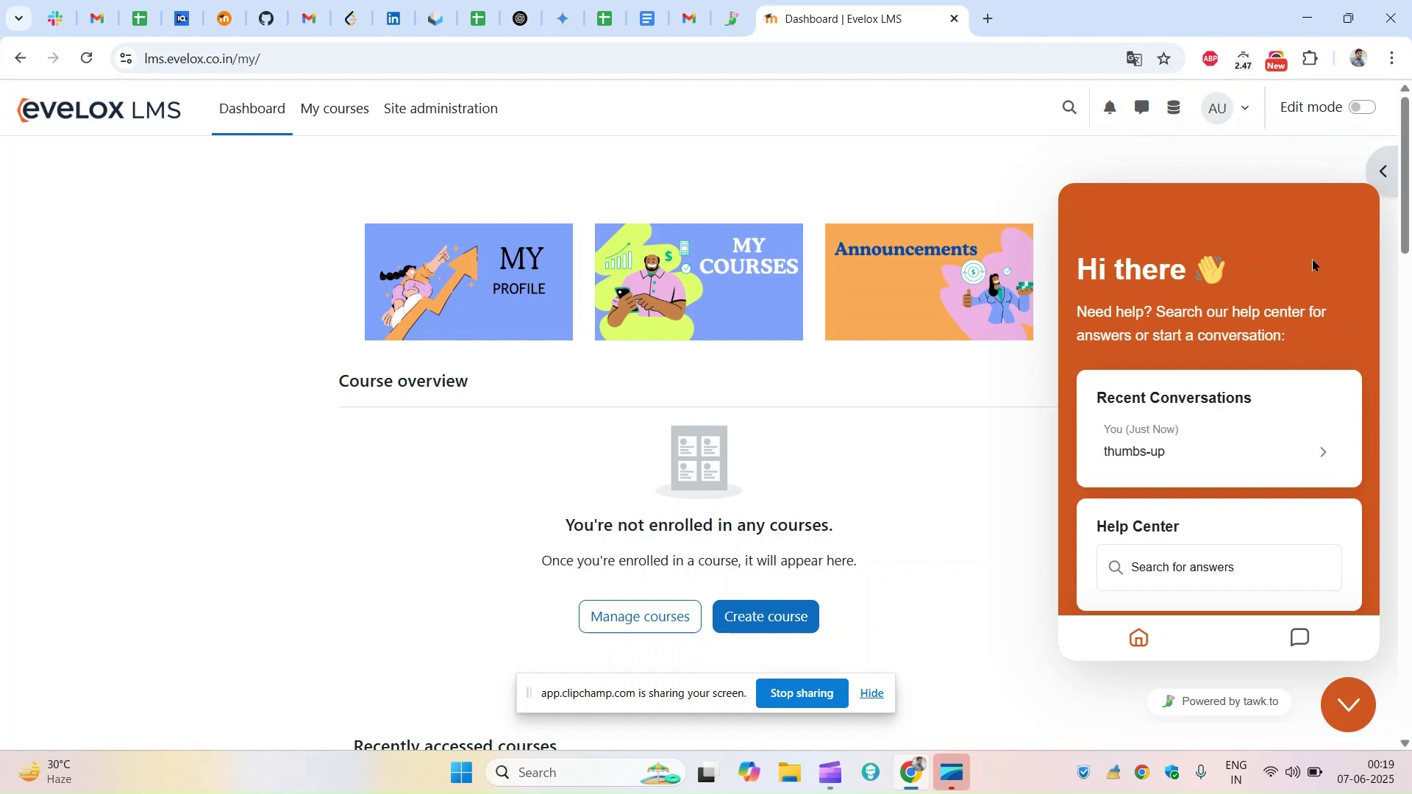
click(1302, 639)
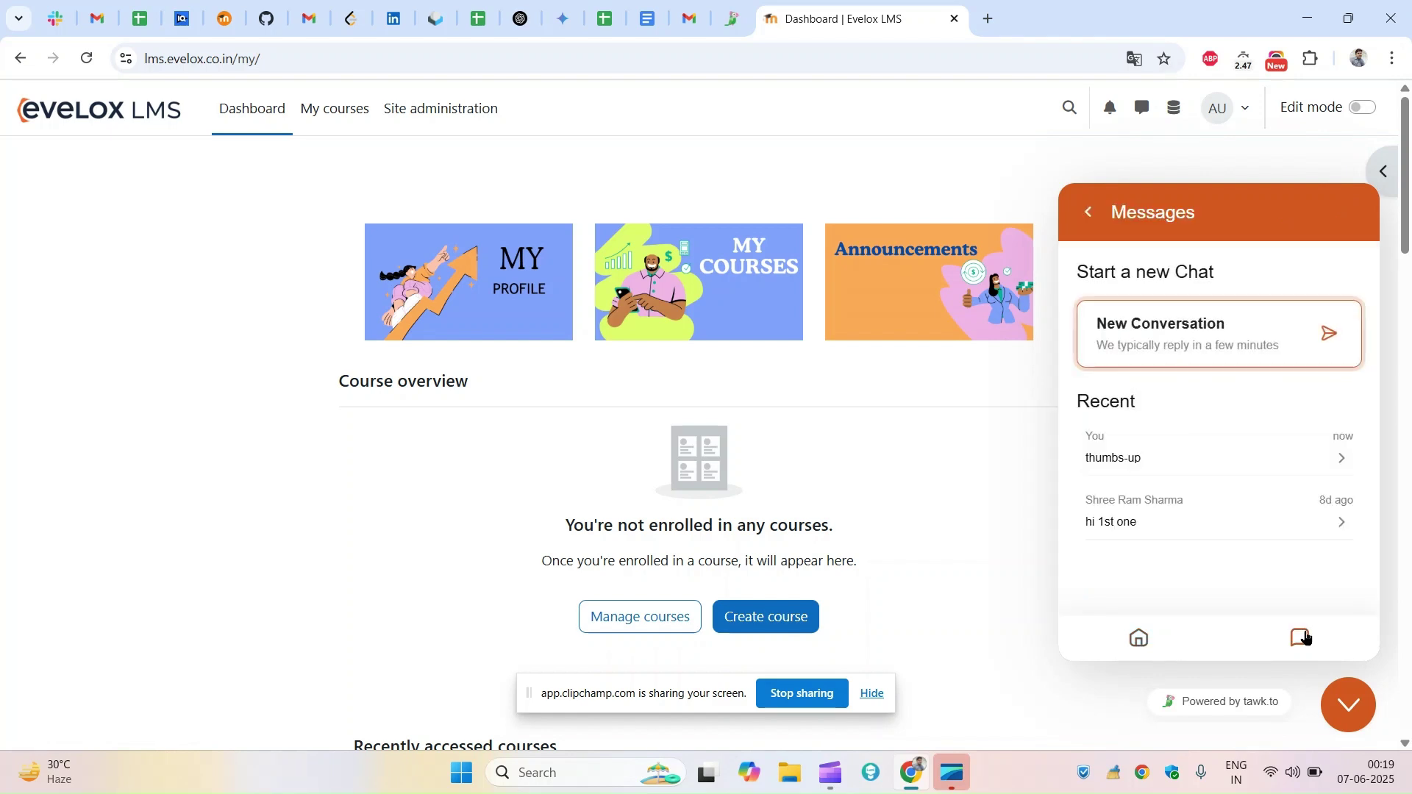
click(1089, 213)
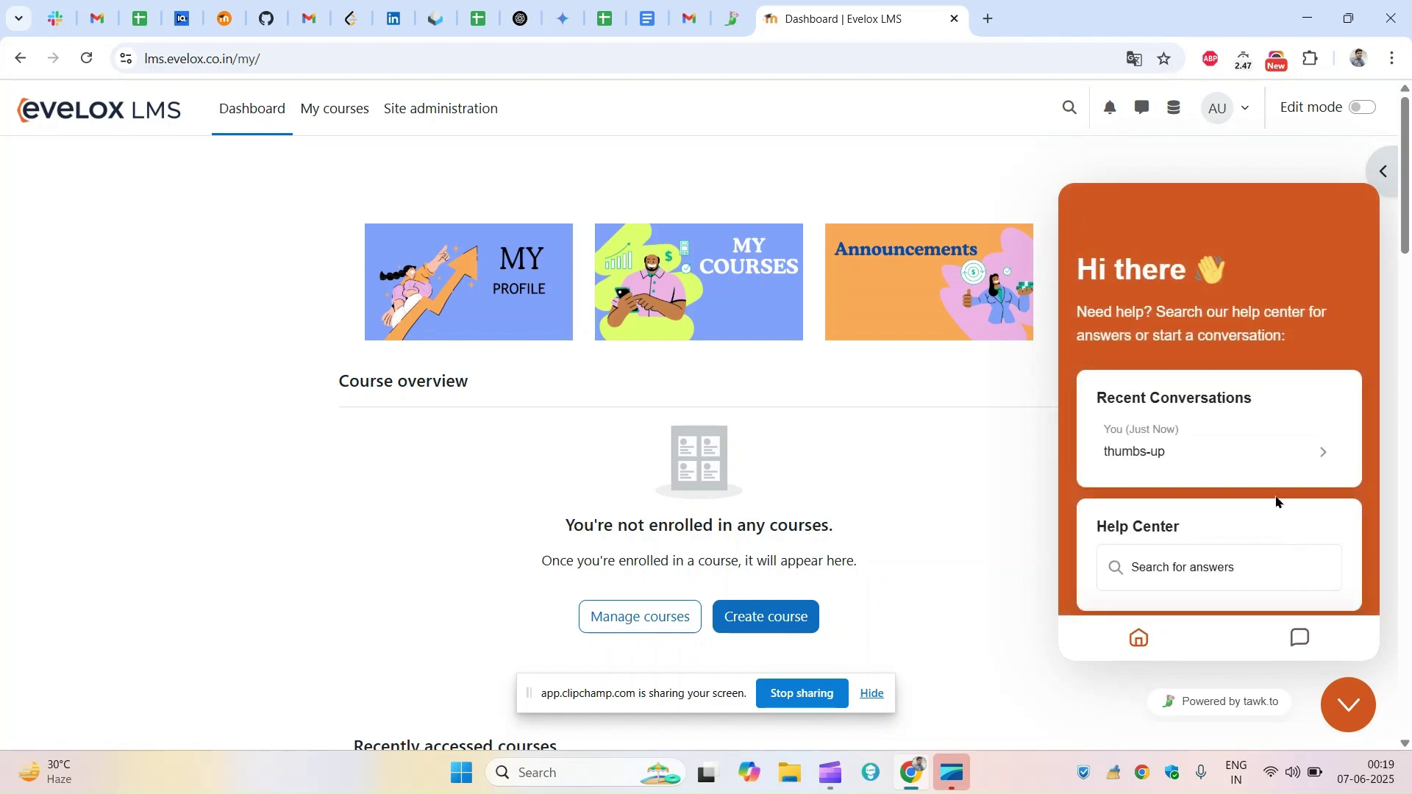
click(1312, 450)
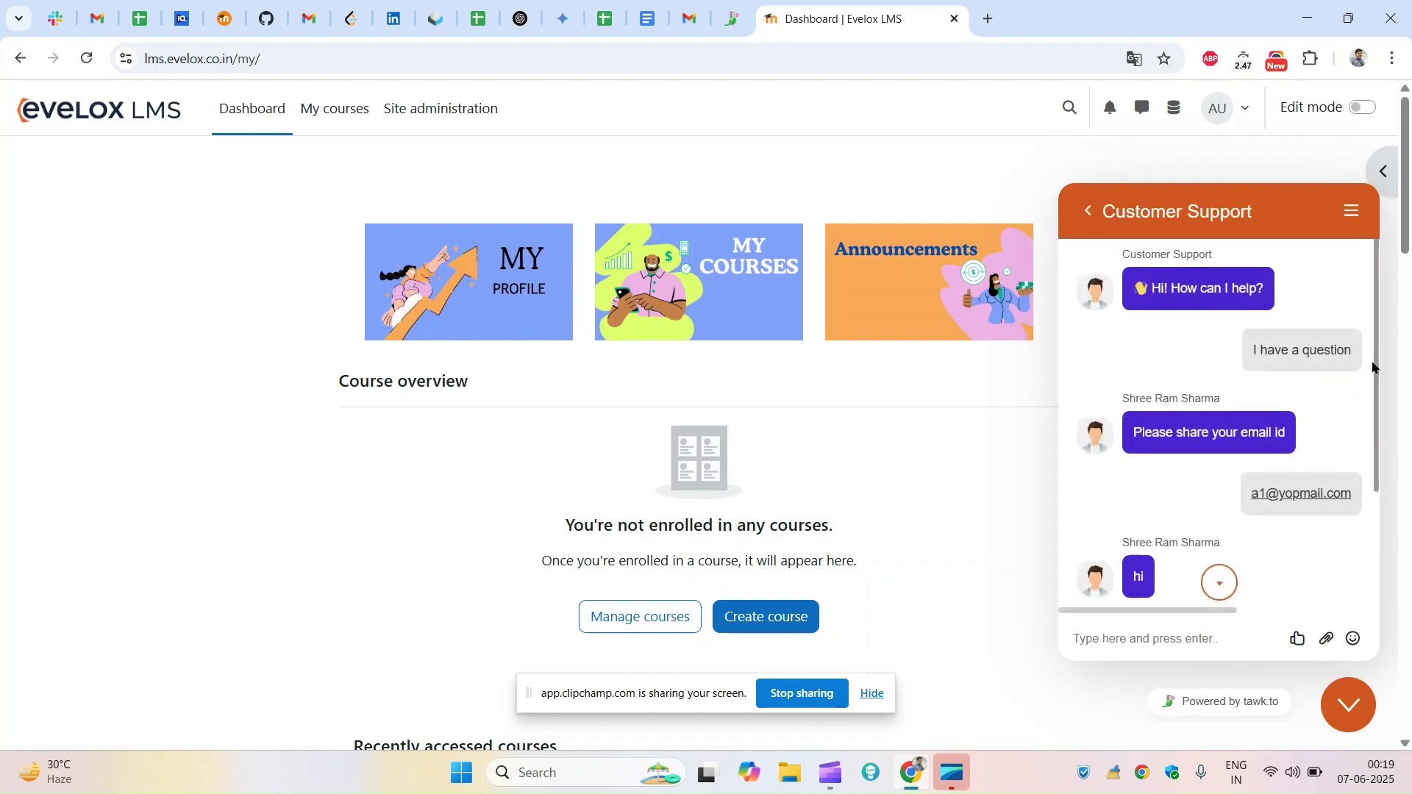
drag(1373, 368, 1359, 468)
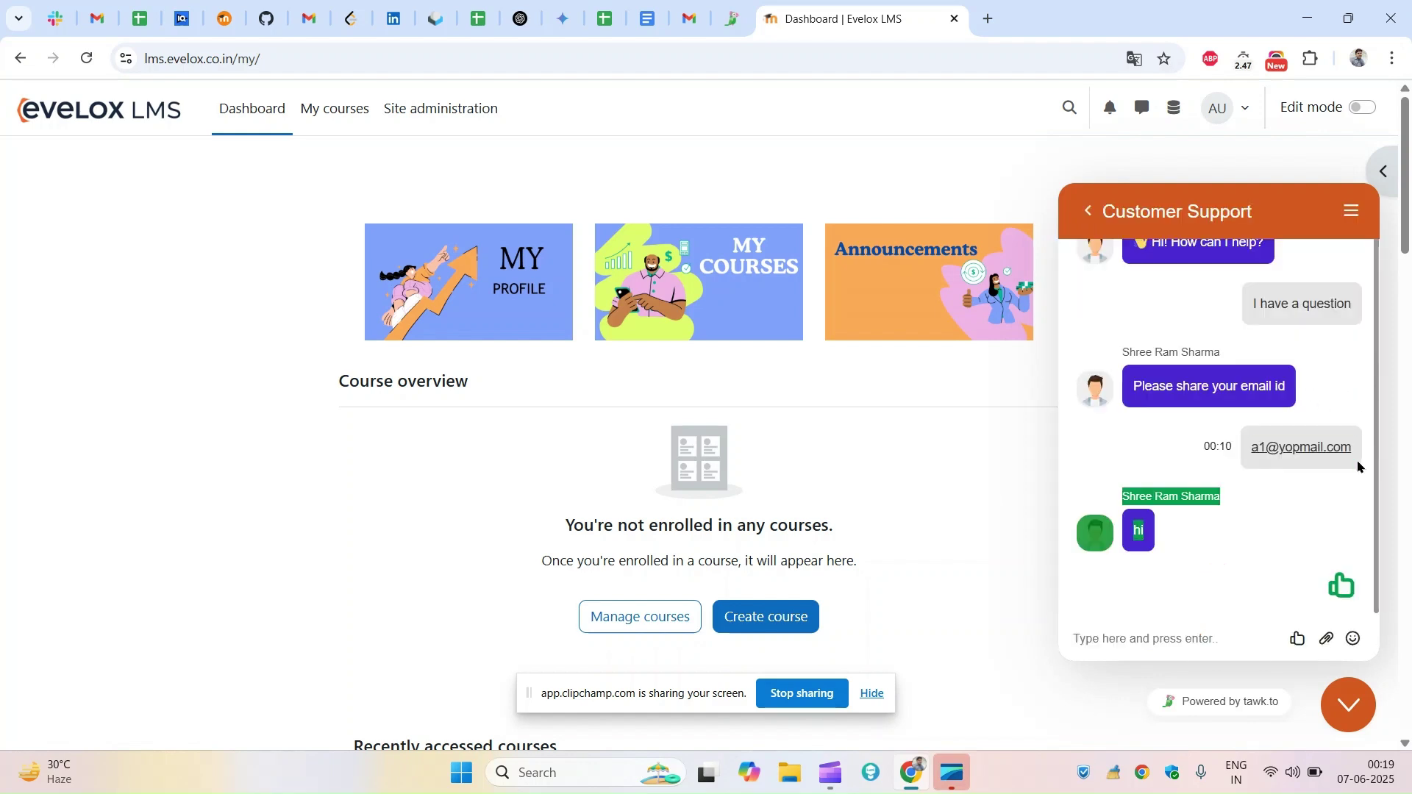
click(1089, 208)
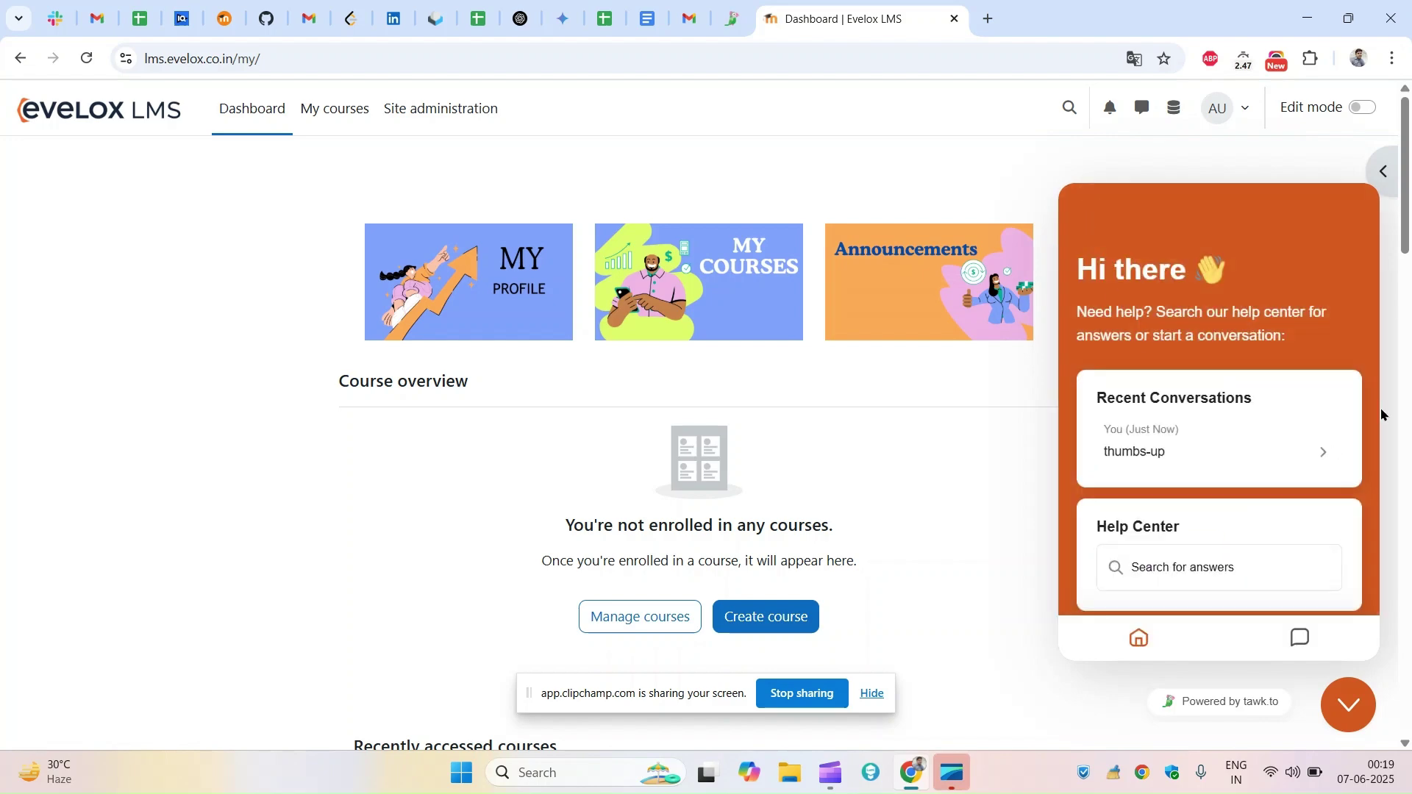
Check the tawk.to dashboard, and open a new conversation from the LMS chat widget's message list at its latest message.
click(721, 6)
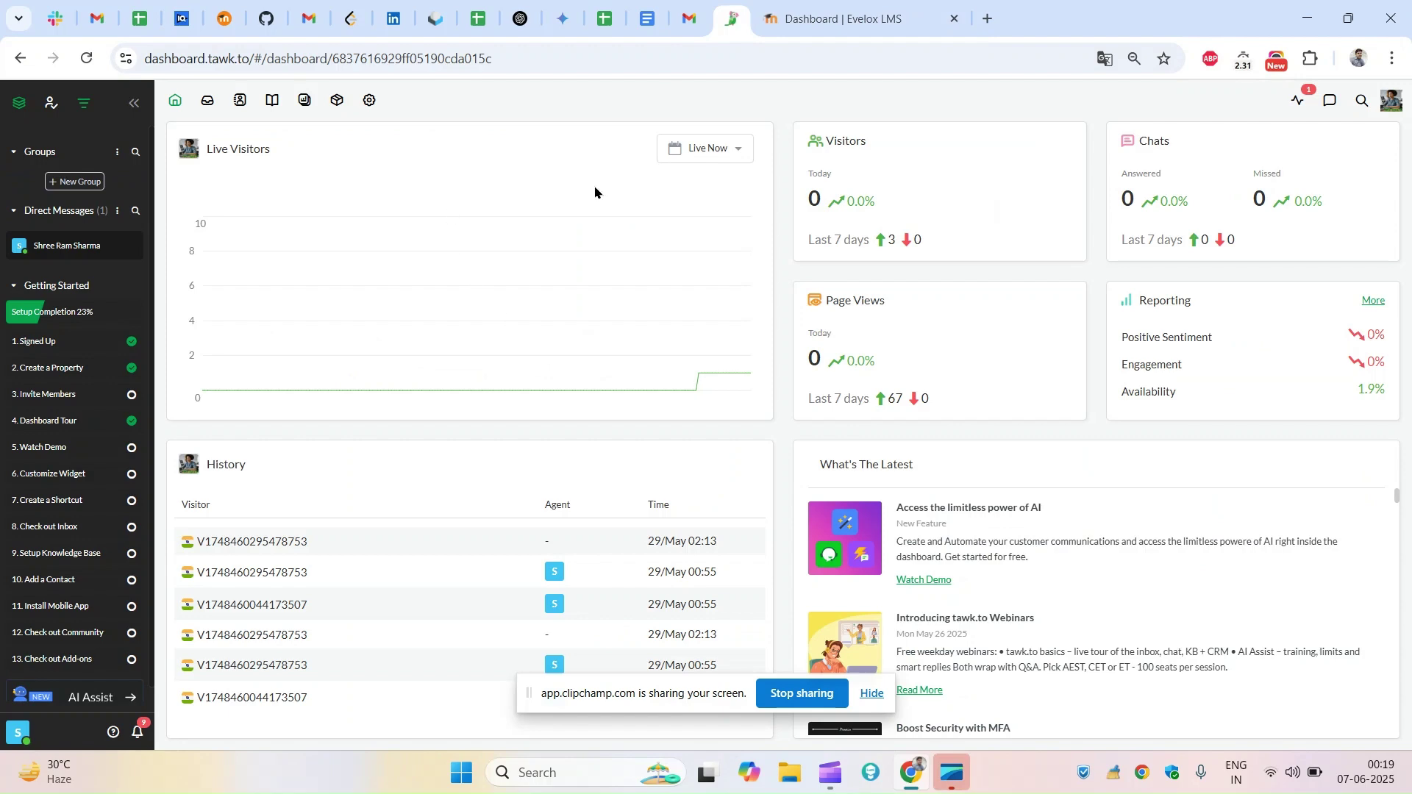
click(836, 6)
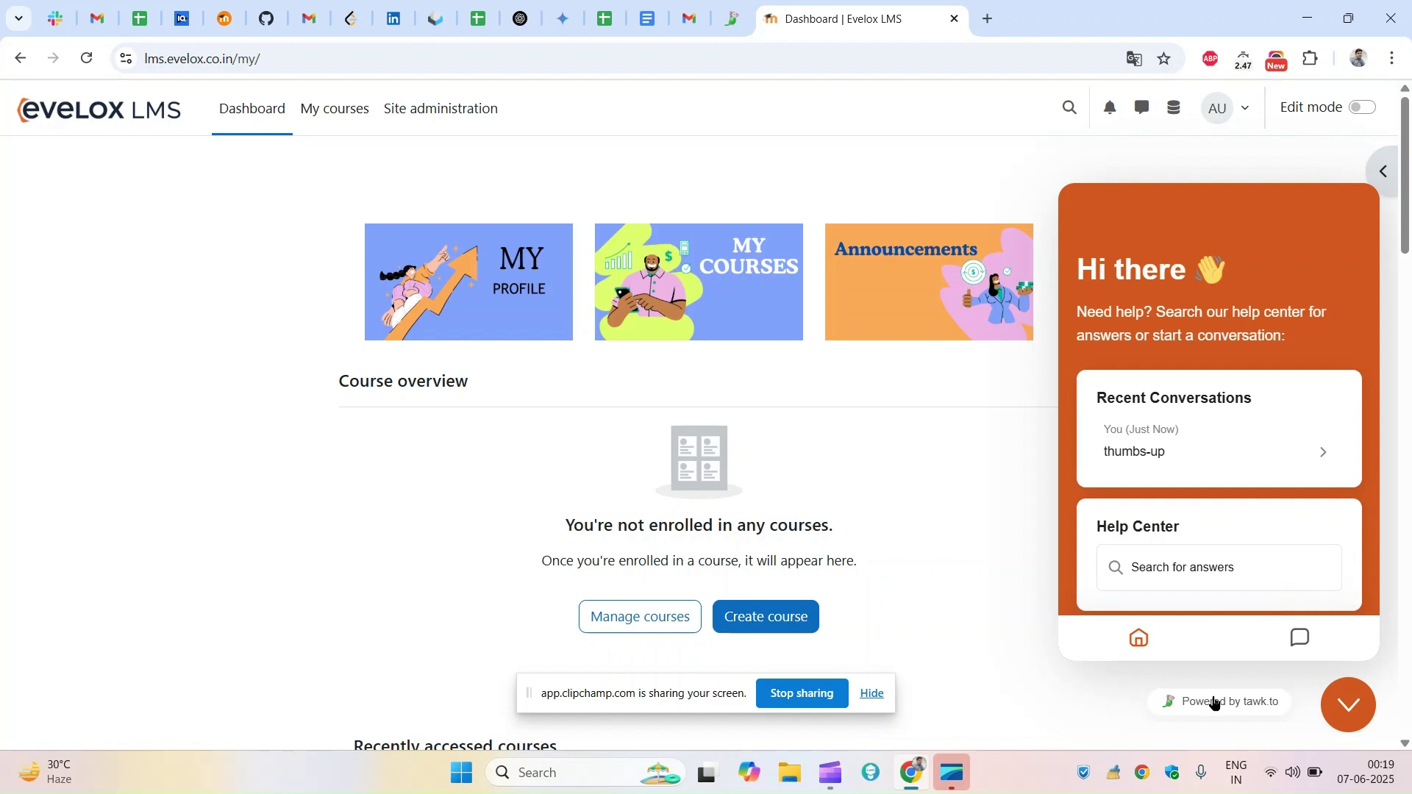
click(1303, 637)
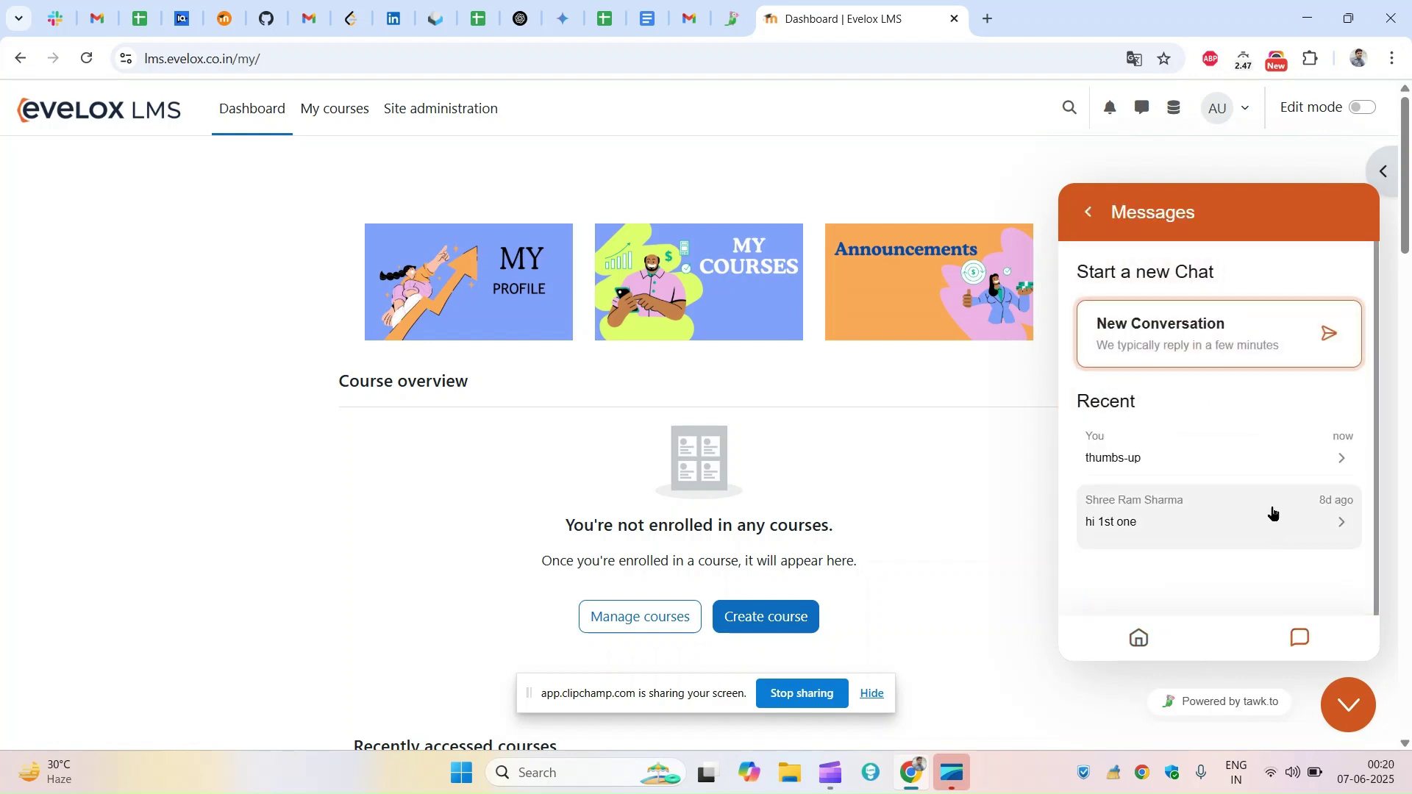
click(1329, 335)
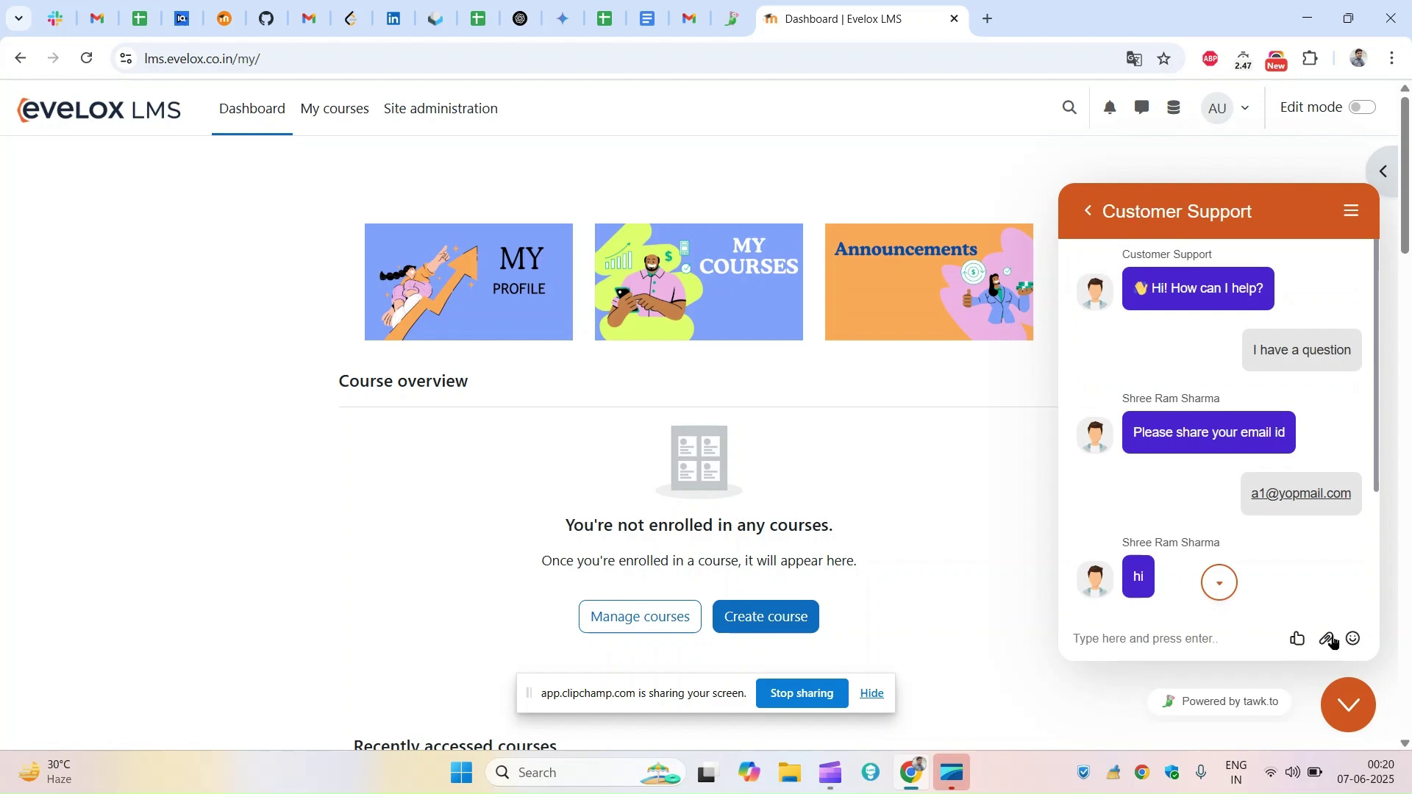
click(1219, 584)
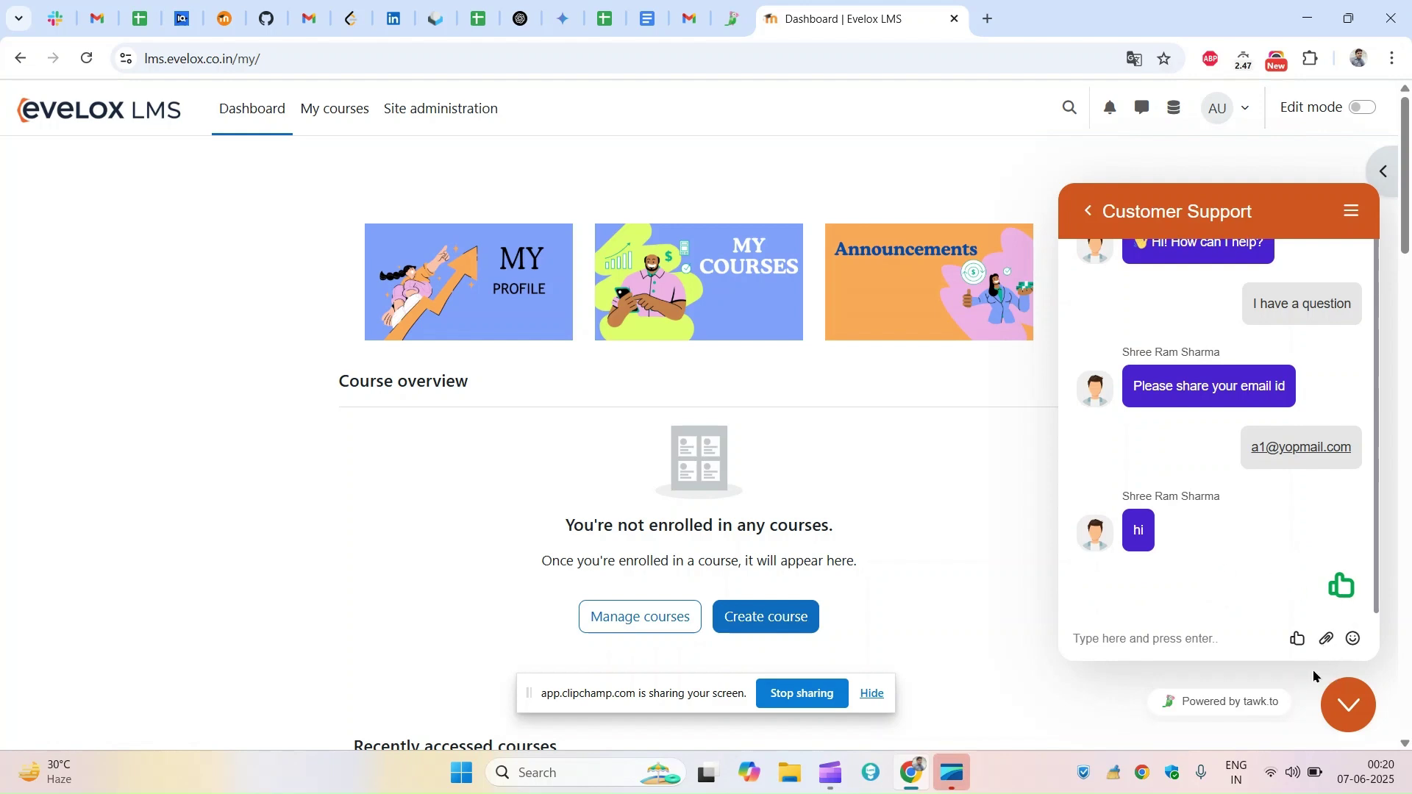
Return to the chat widget's message list, open a new conversation and send the message "Hi" as the visitor.
click(1096, 215)
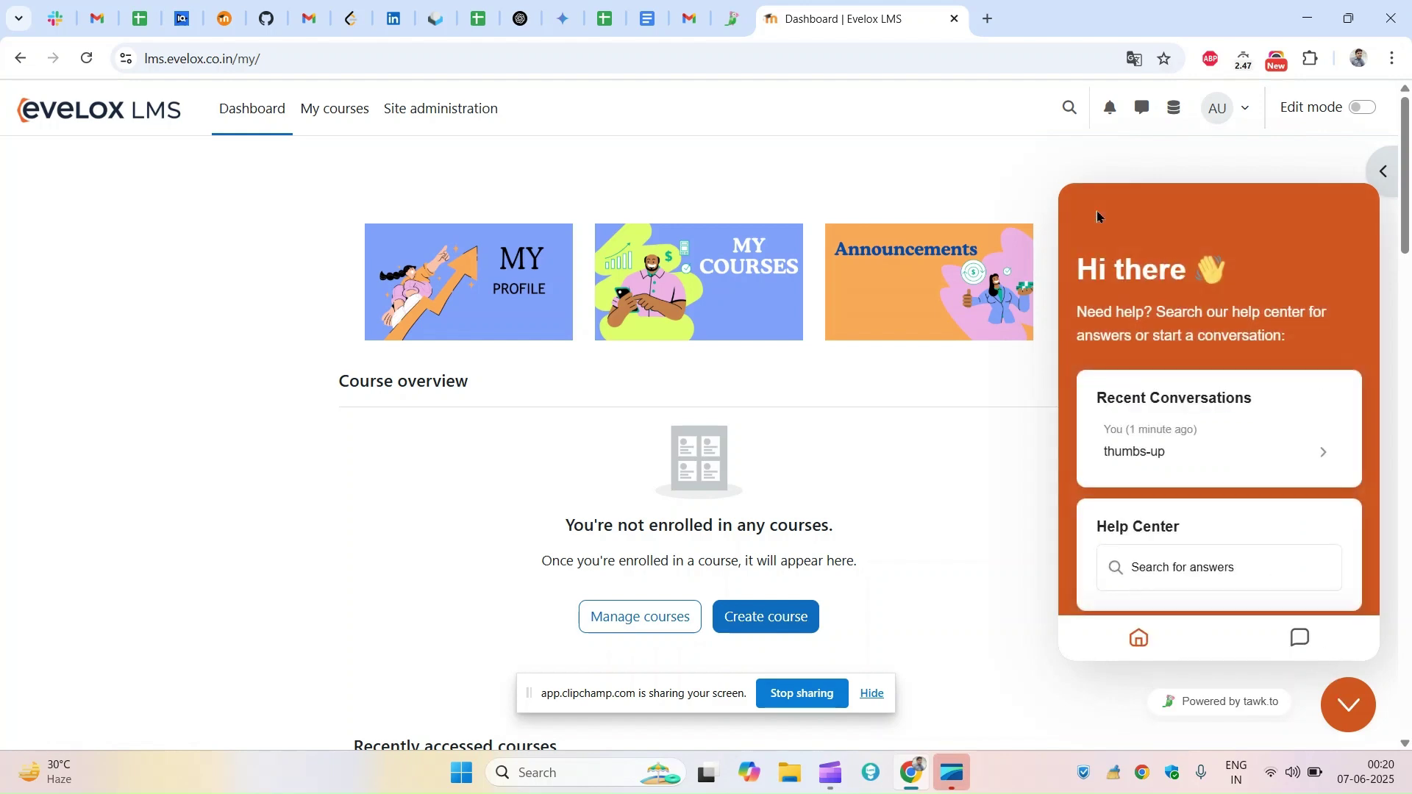
click(1298, 640)
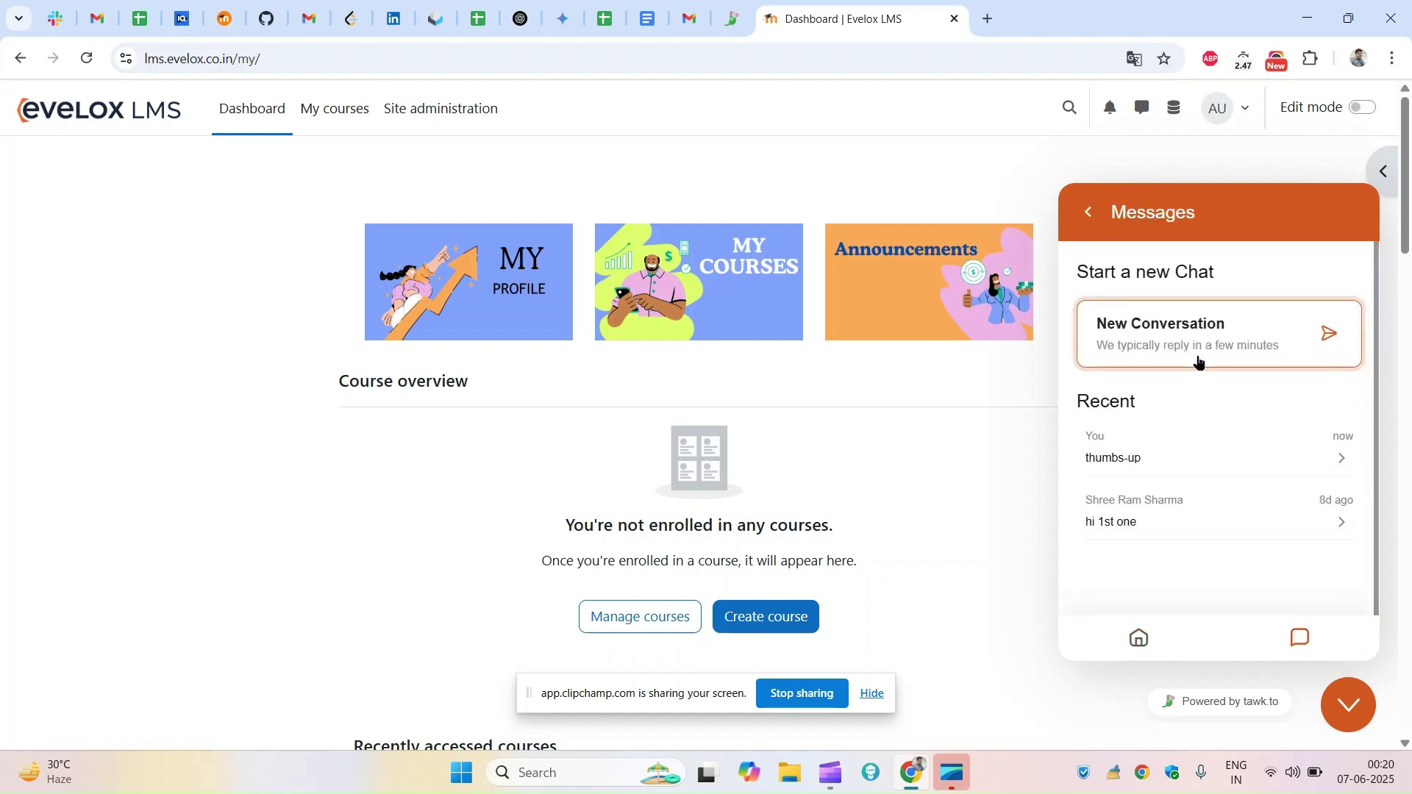
click(1341, 348)
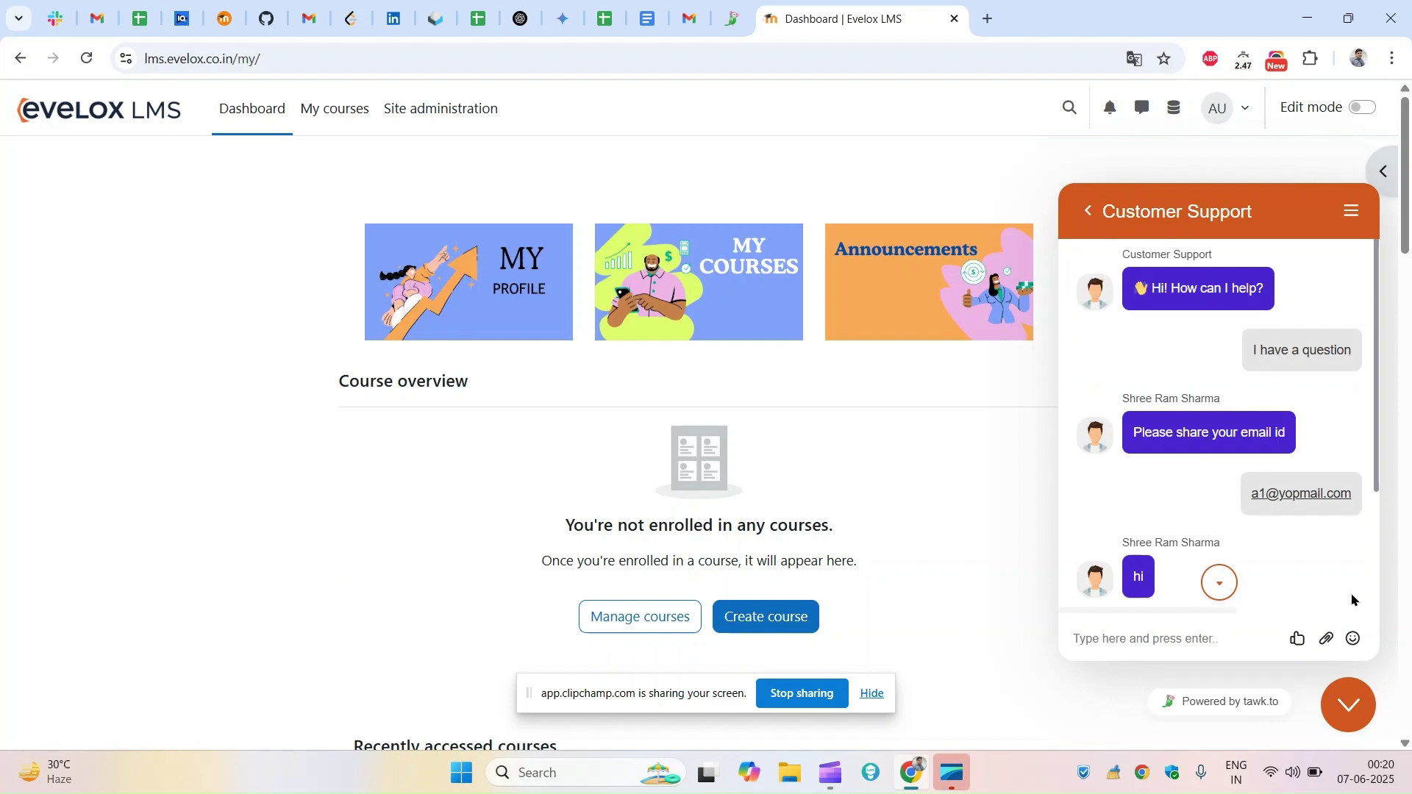
click(1177, 639)
text(Hi)
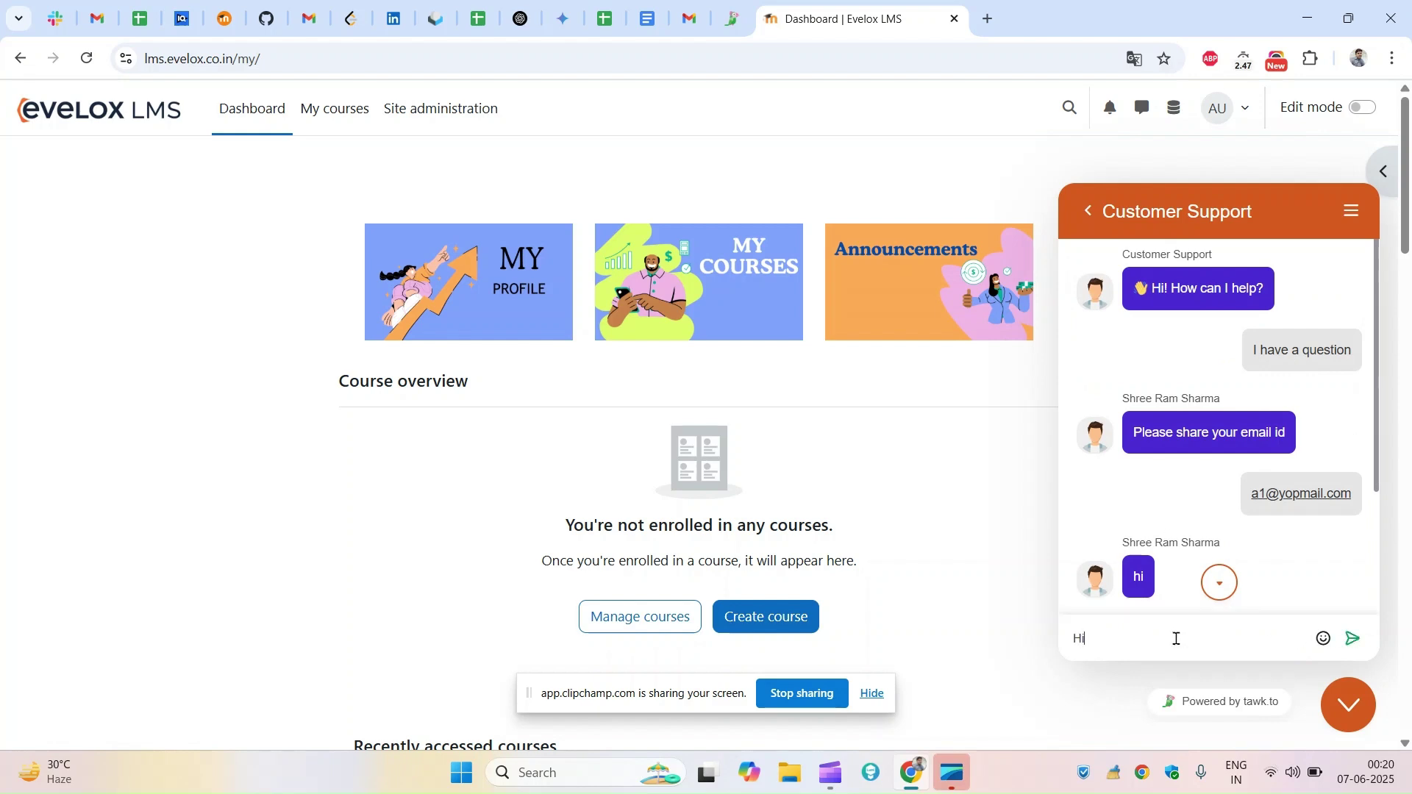
key(Return)
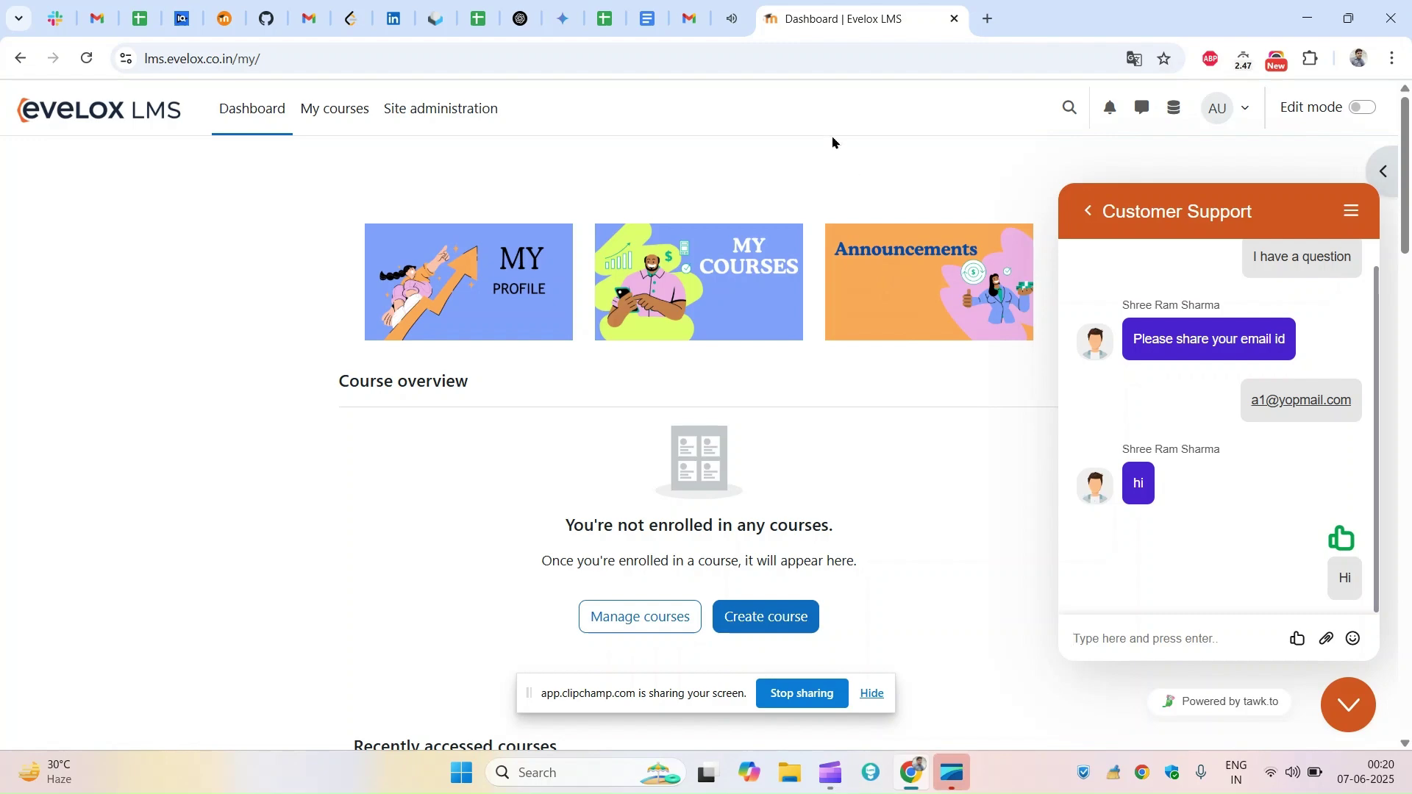
Switch to the tawk.to dashboard and open the unanswered visitor chat from live monitoring, dismissing the screen-sharing notice.
click(732, 21)
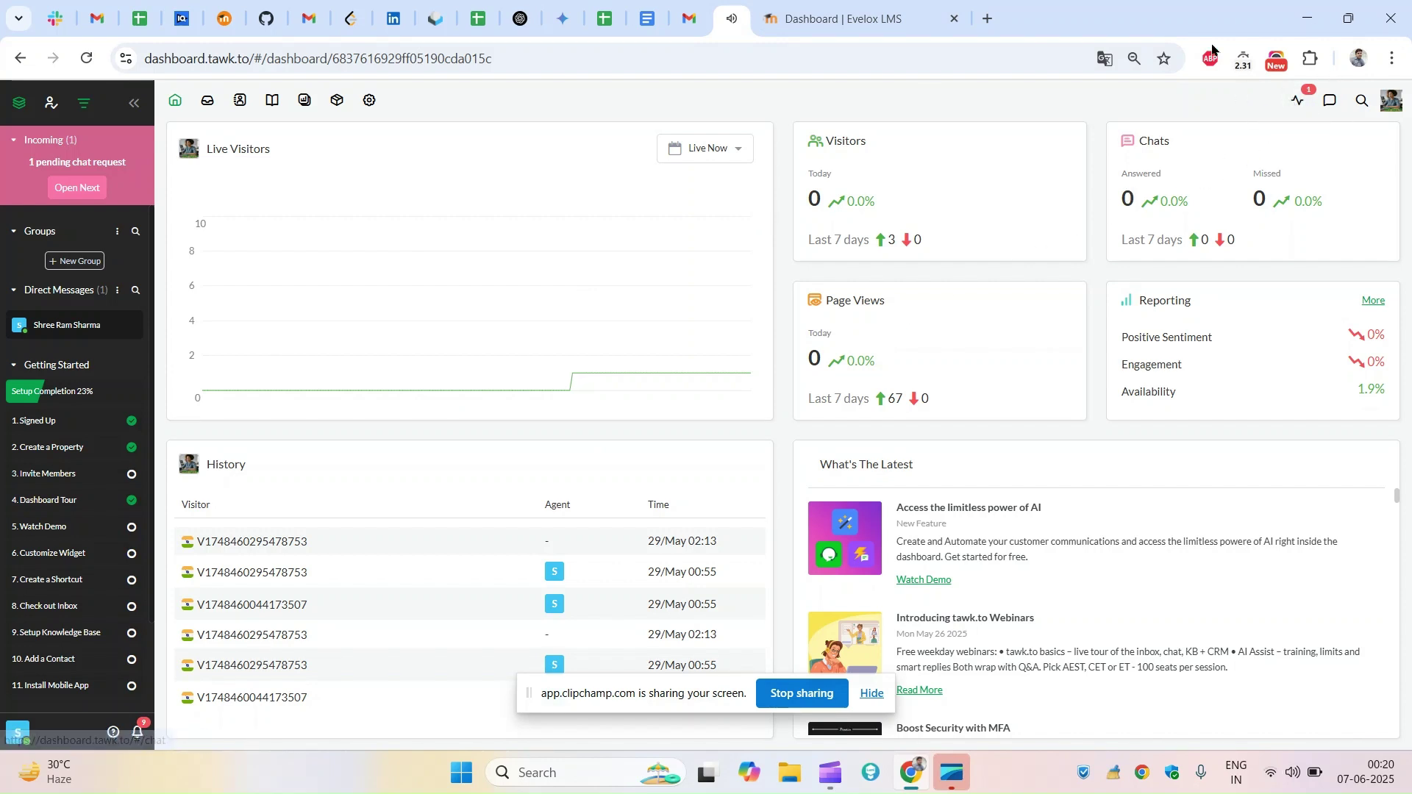
click(1299, 101)
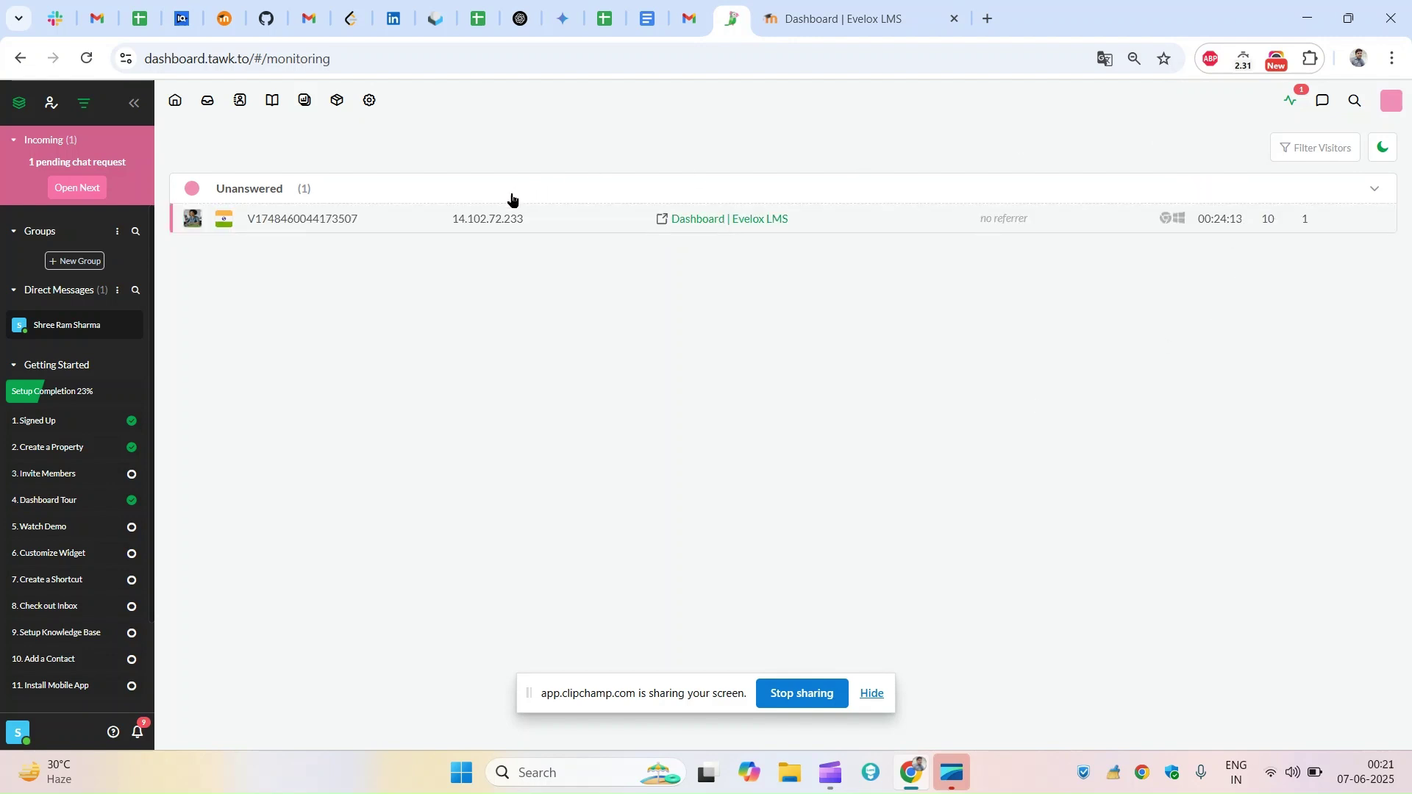
click(297, 217)
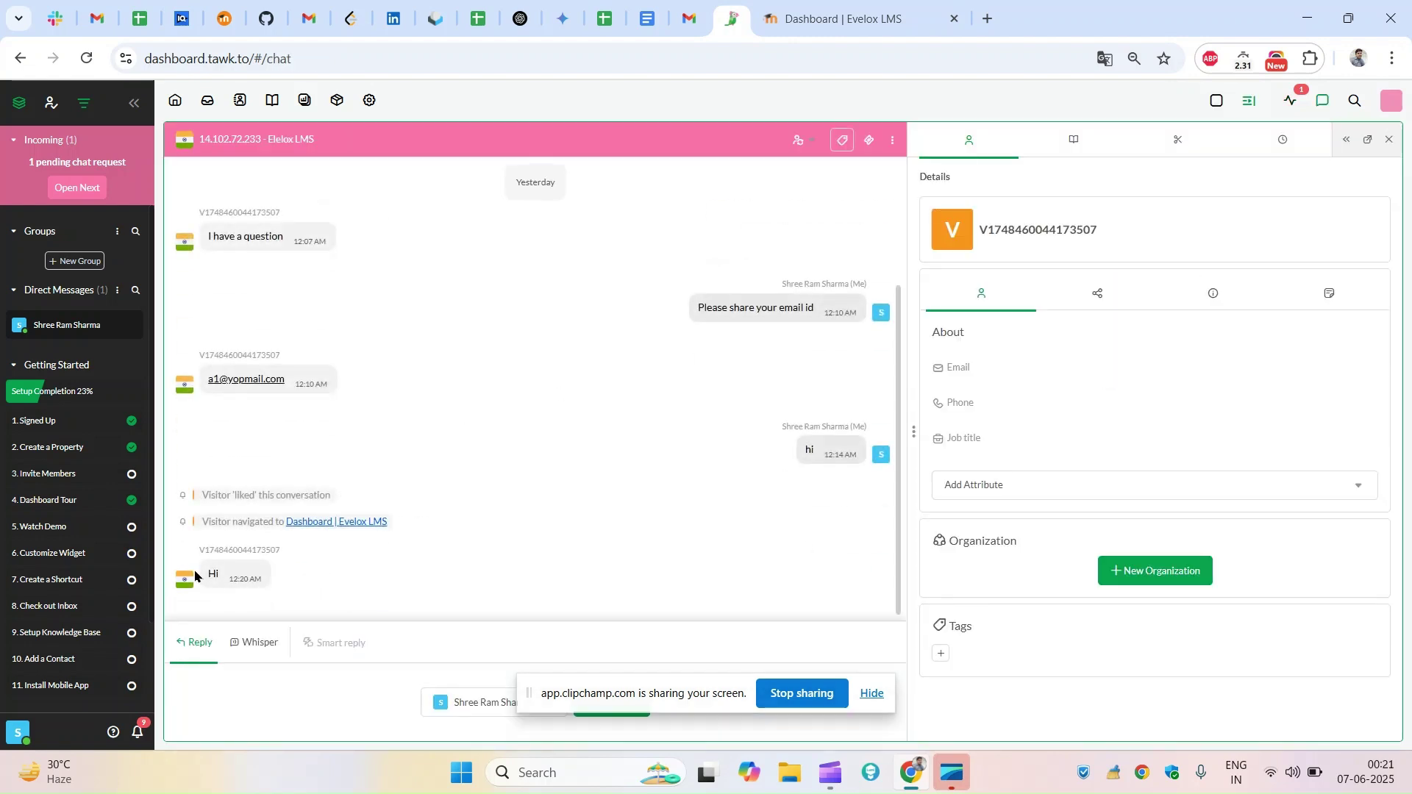
mouse_move(281, 582)
mouse_down()
mouse_move(202, 581)
mouse_move(294, 581)
mouse_up()
click(871, 694)
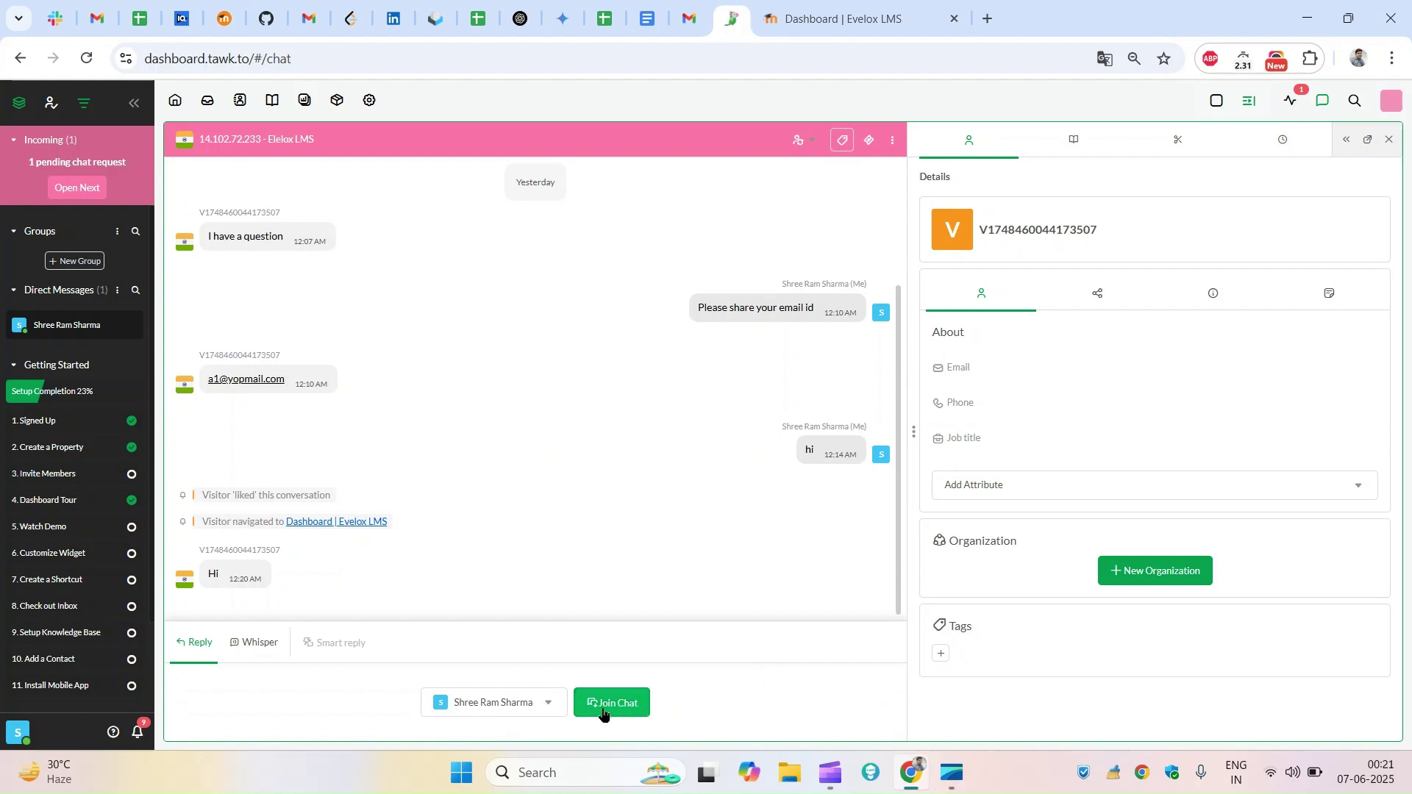
Join the visitor's chat as the default agent, and check the Evelox LMS chat widget before returning to tawk.to.
click(535, 705)
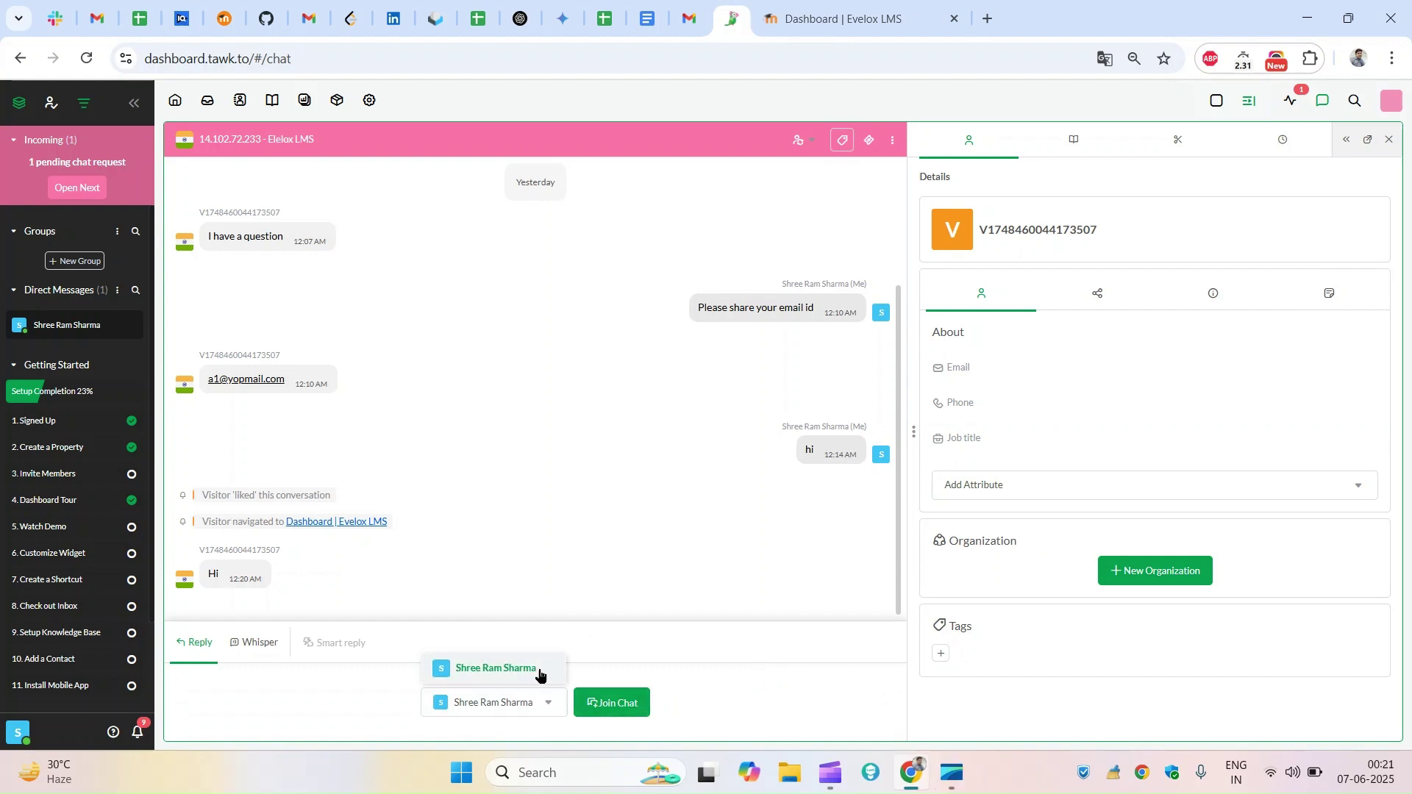
click(544, 709)
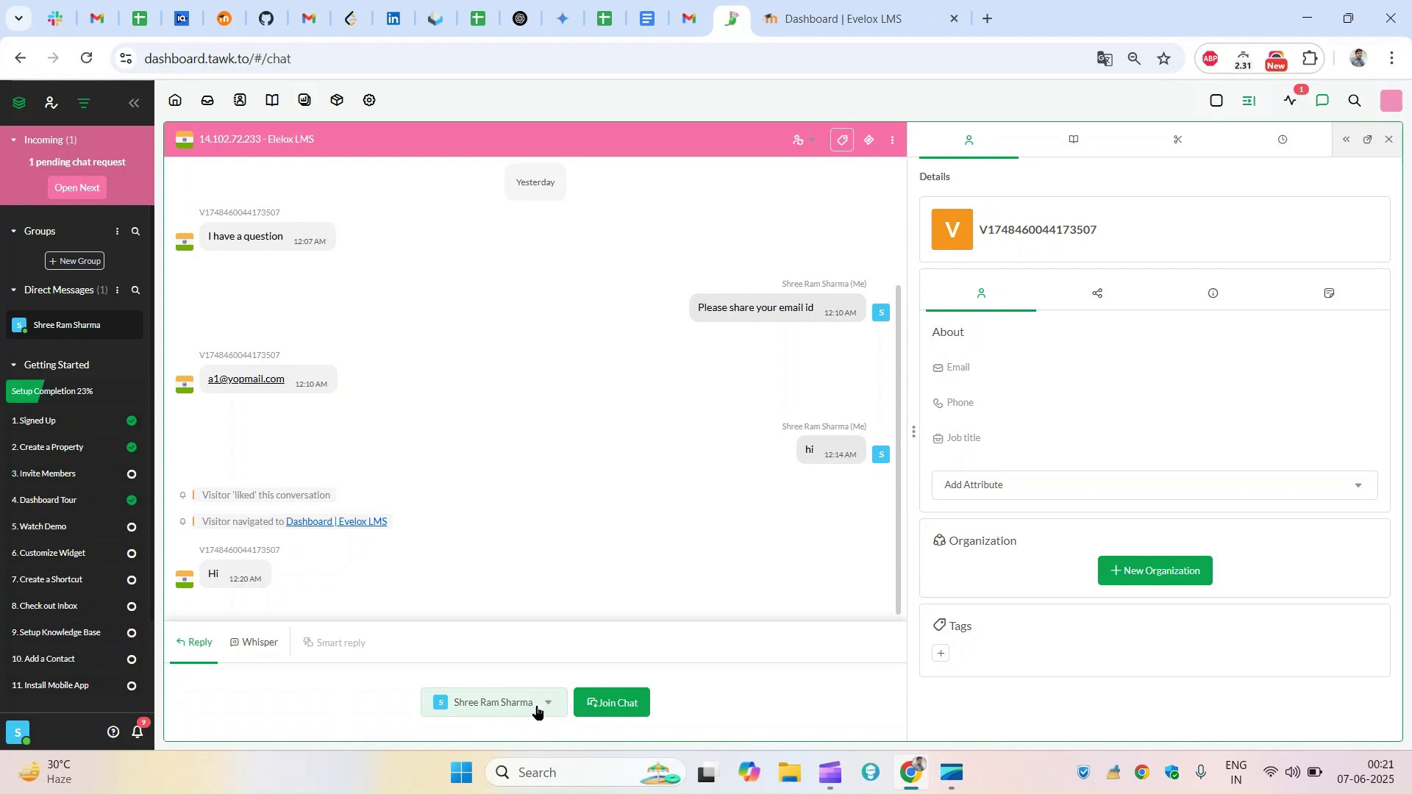
click(610, 704)
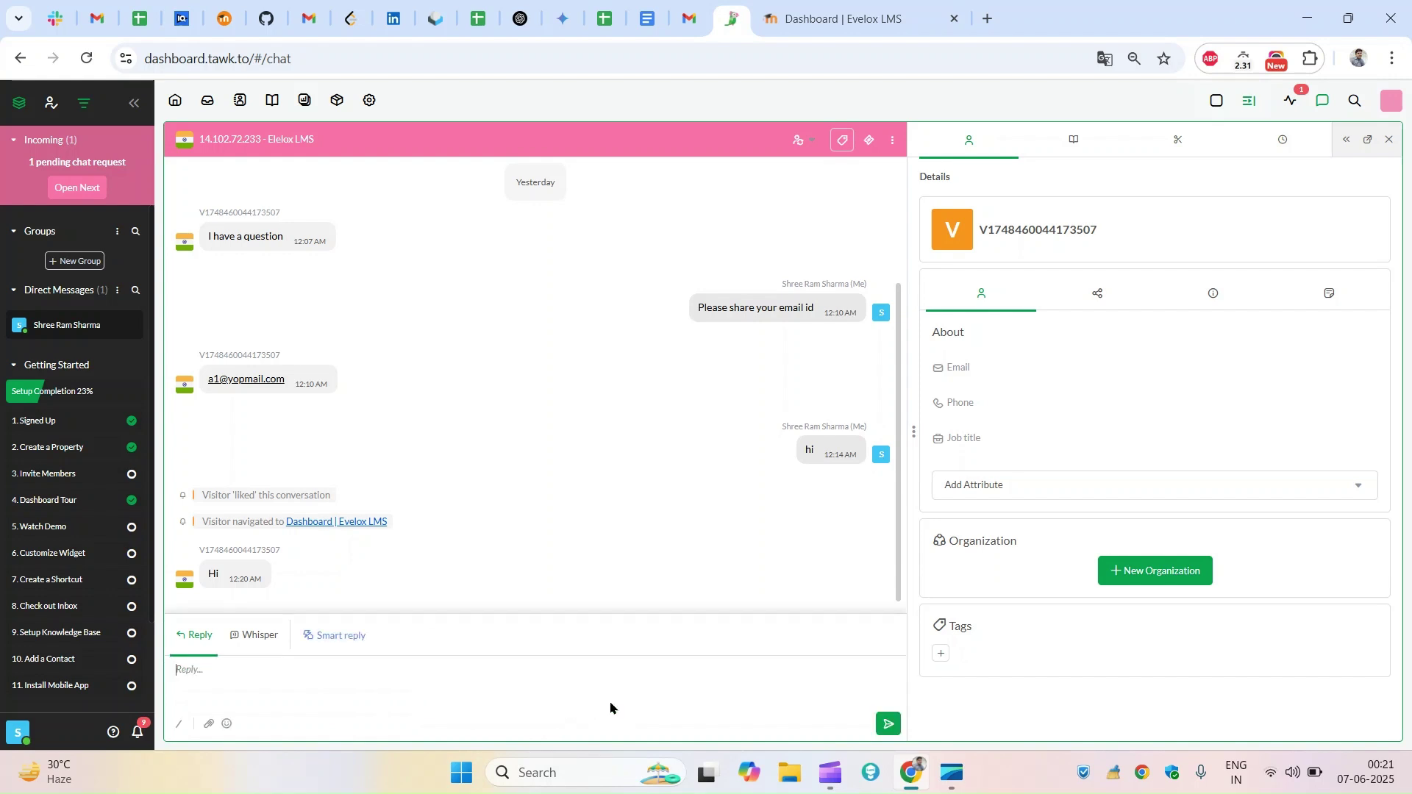
click(847, 16)
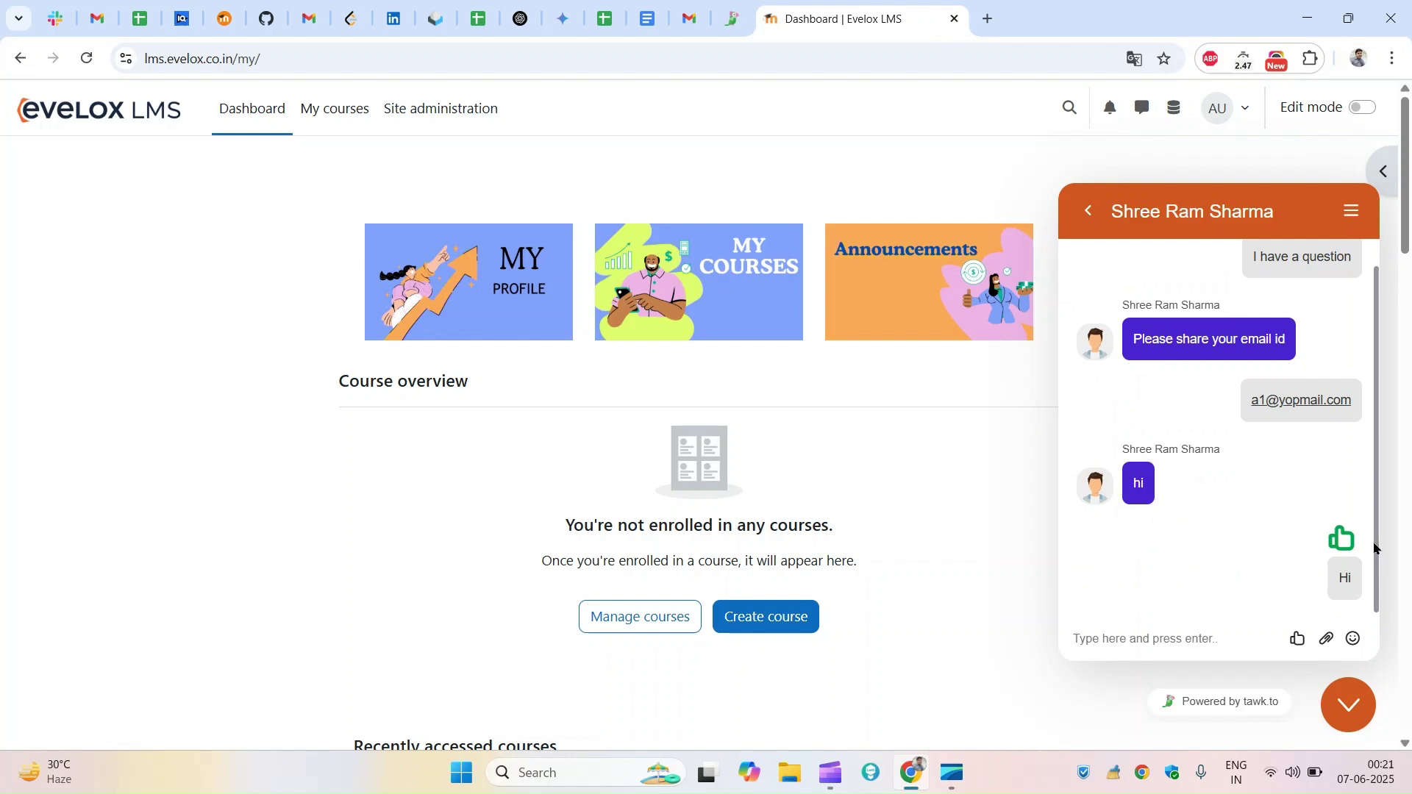
click(743, 9)
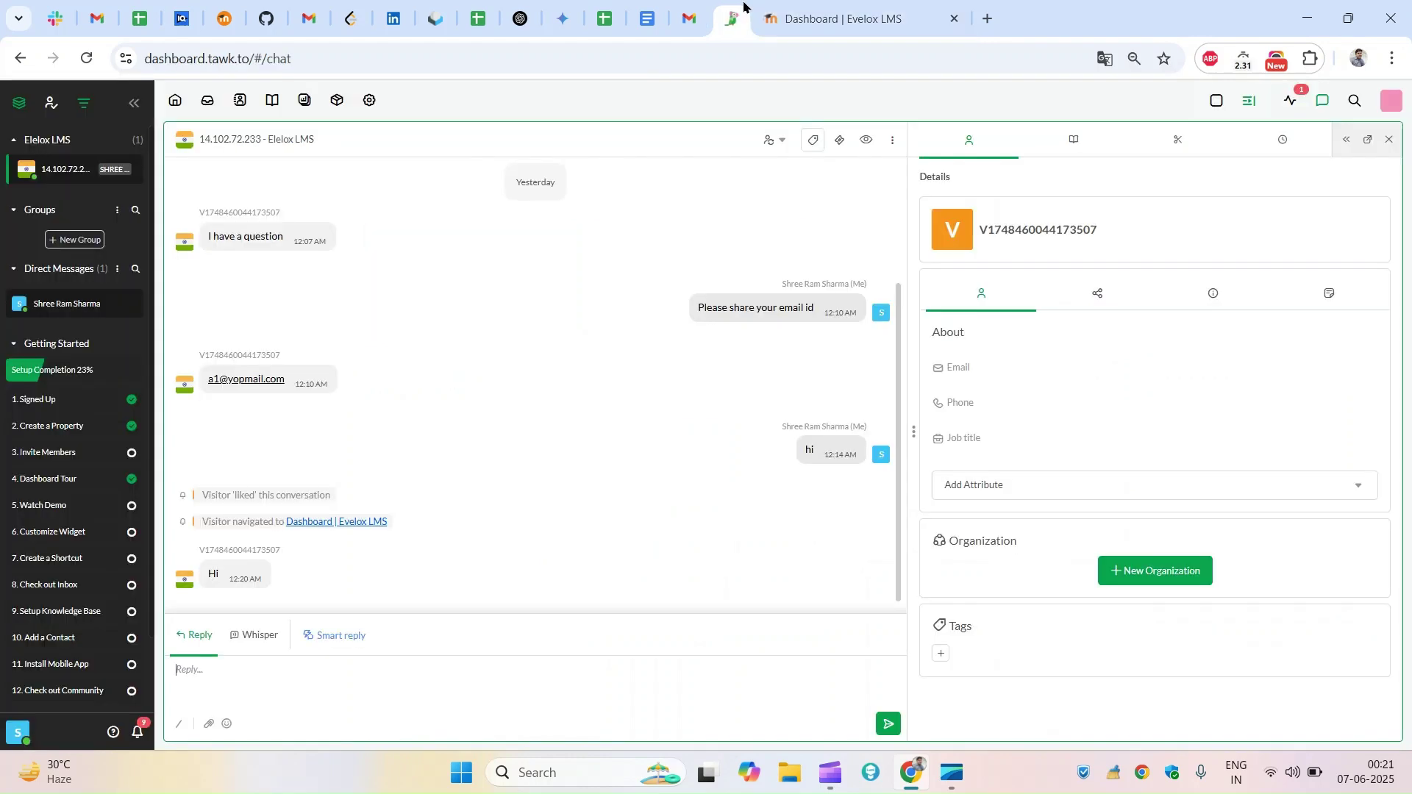
Send the visitor the agent reply "Hi, welcome to site. How can I help you today?".
click(373, 676)
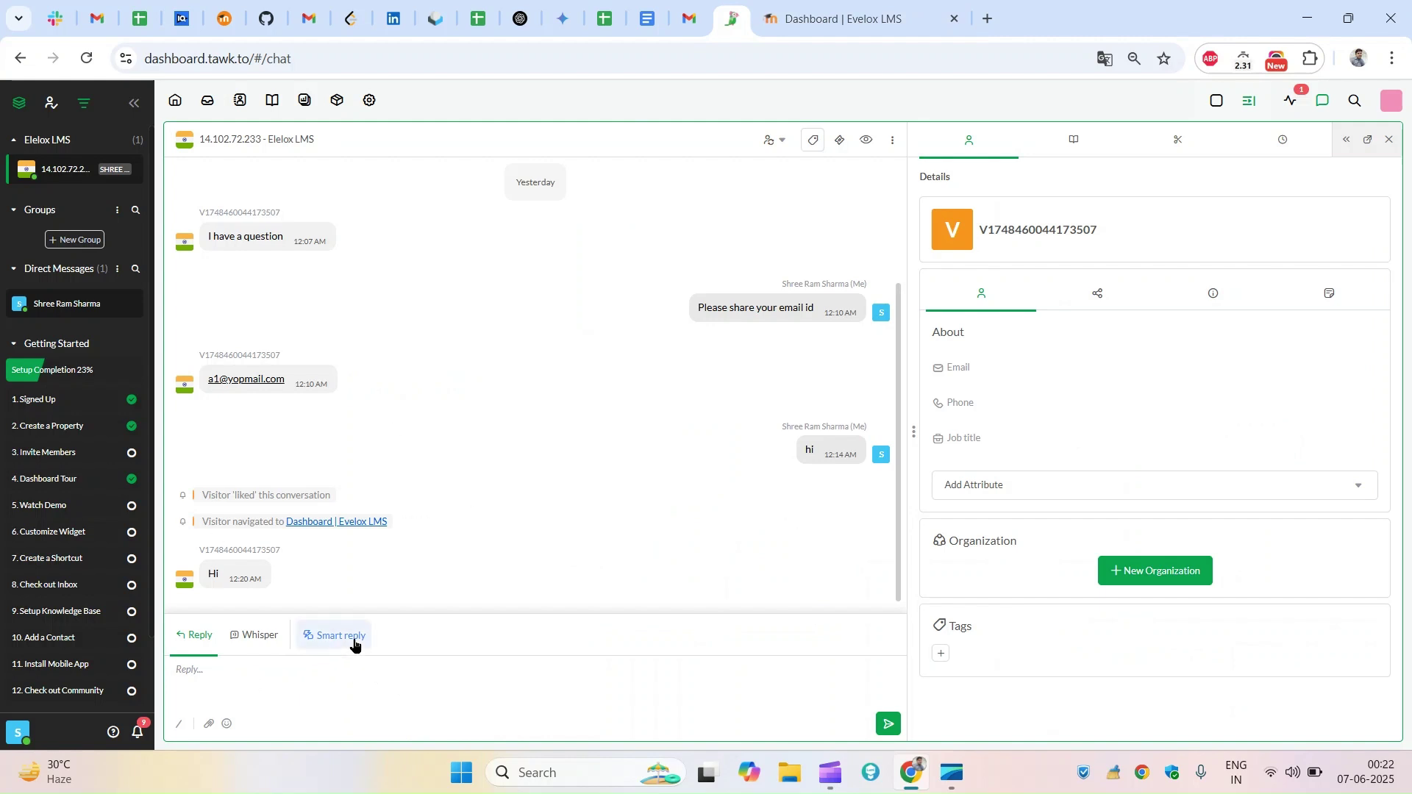
text(H)
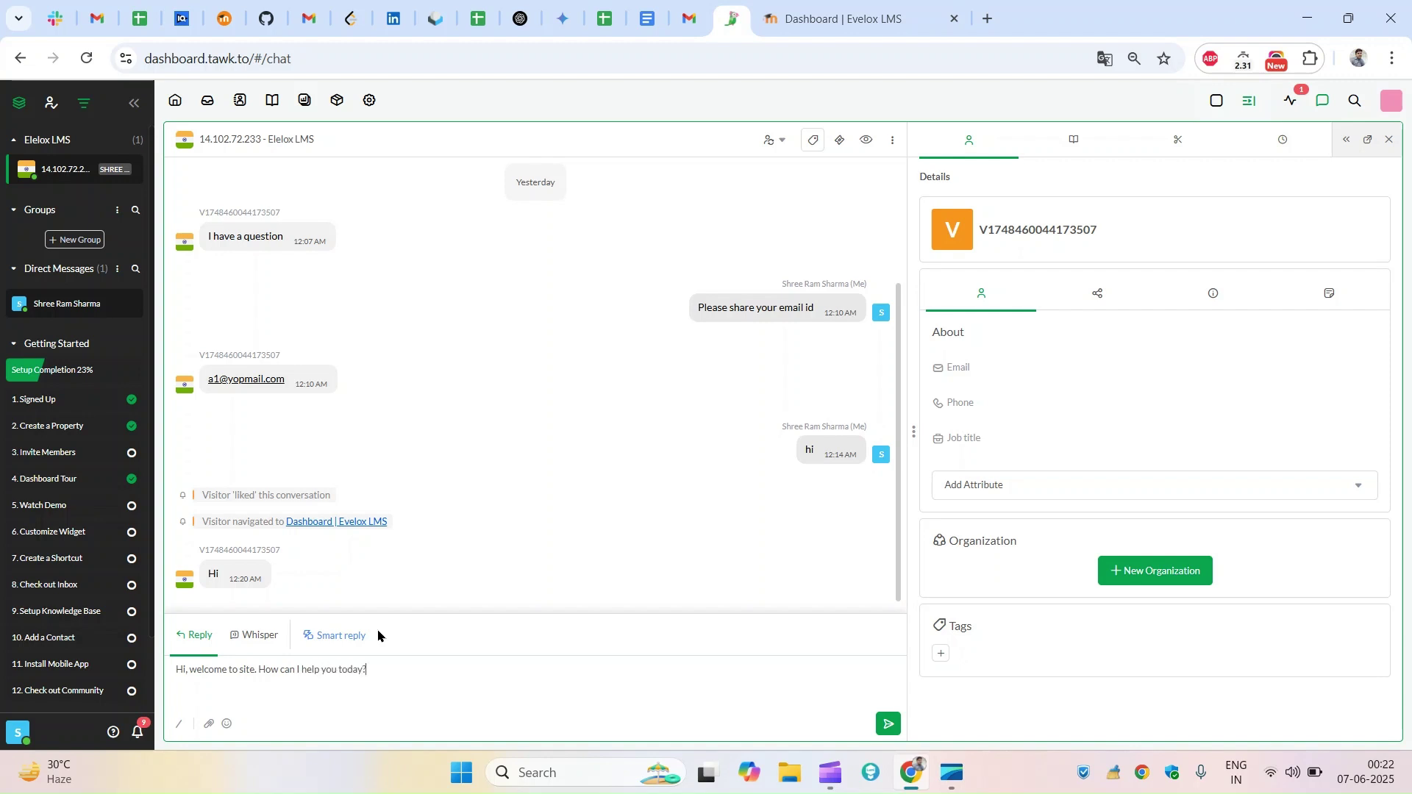
key(Return)
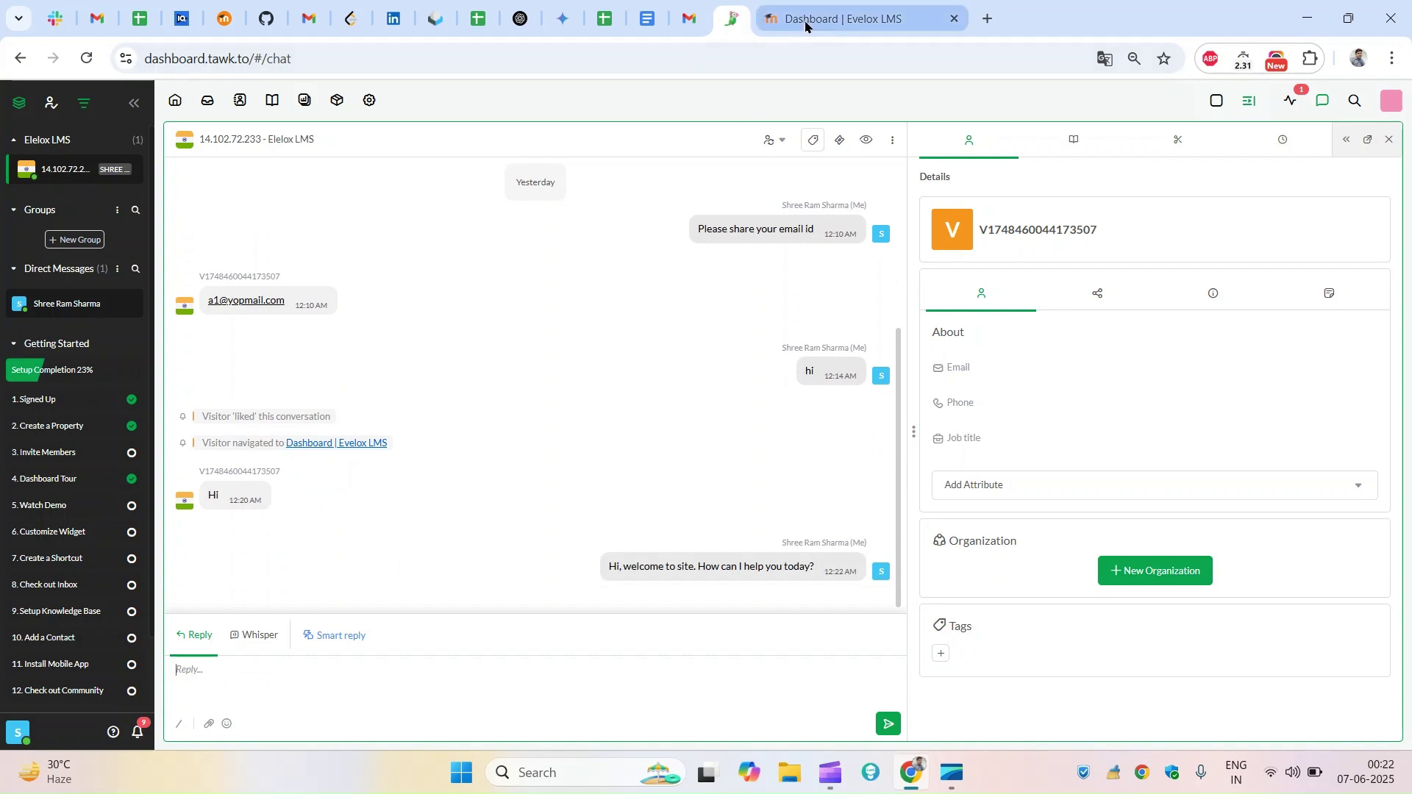
Switch to Evelox LMS and send the visitor message "I need getting a course enrolled. Can you please help?".
click(806, 26)
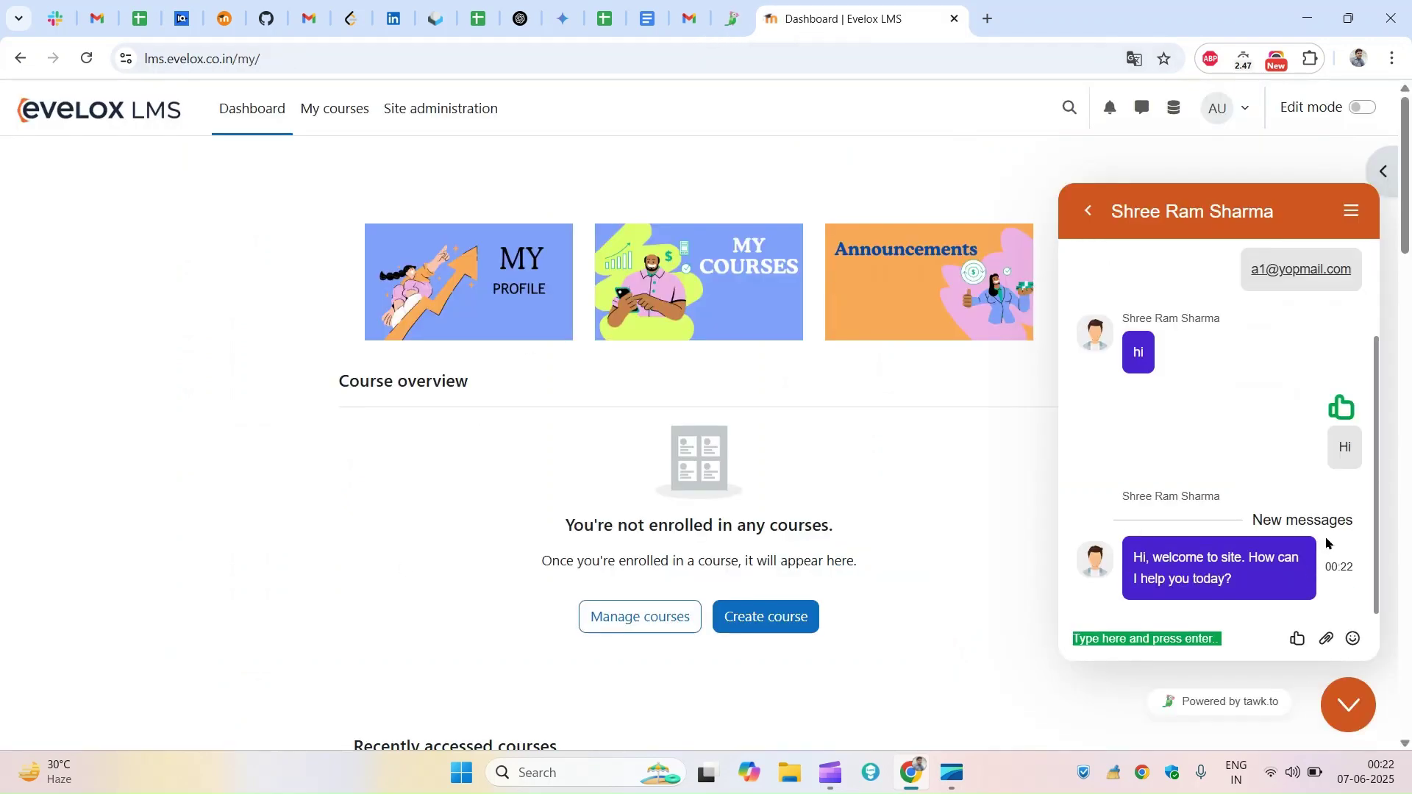
click(1231, 644)
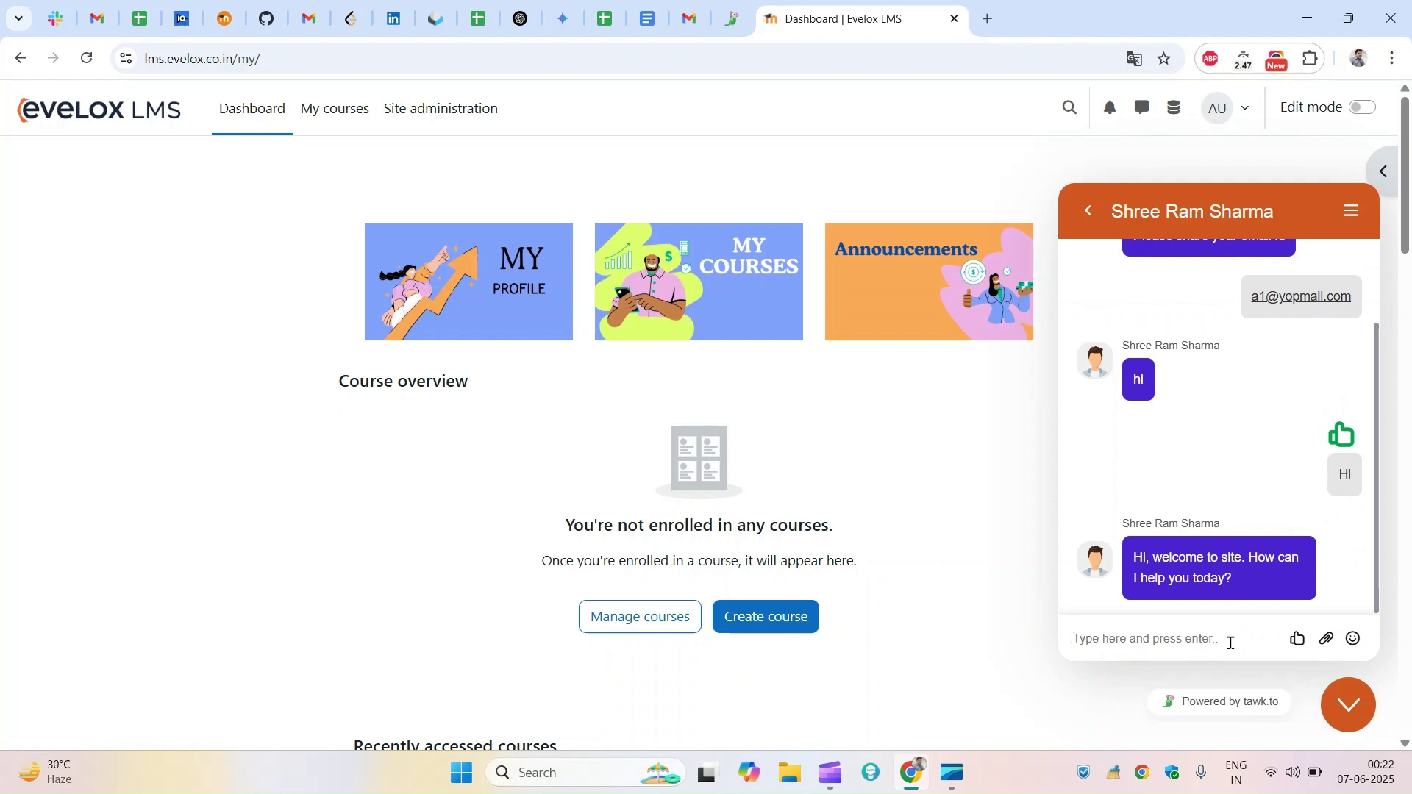
text(I nee)
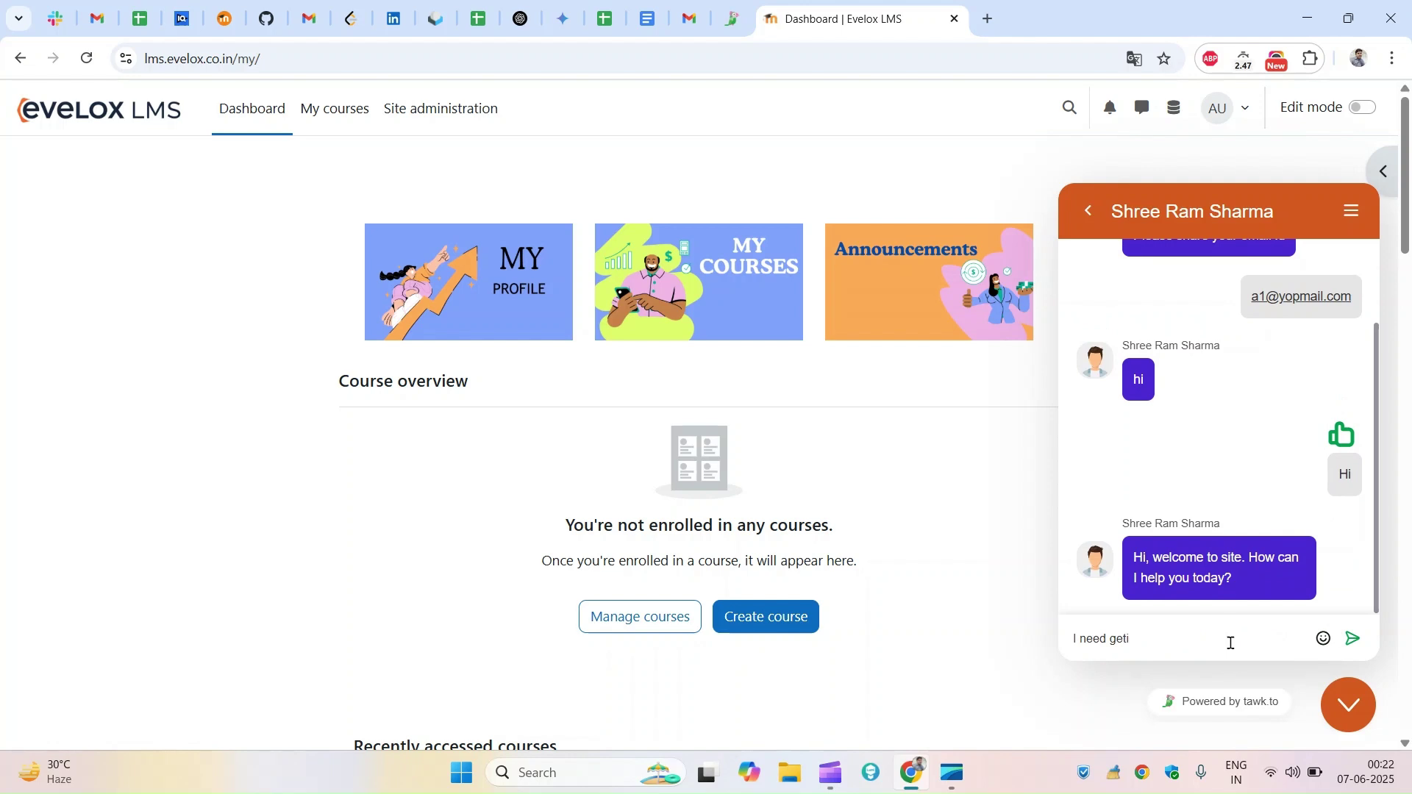
text(d getting a course enr)
text(olled. Can you please help?)
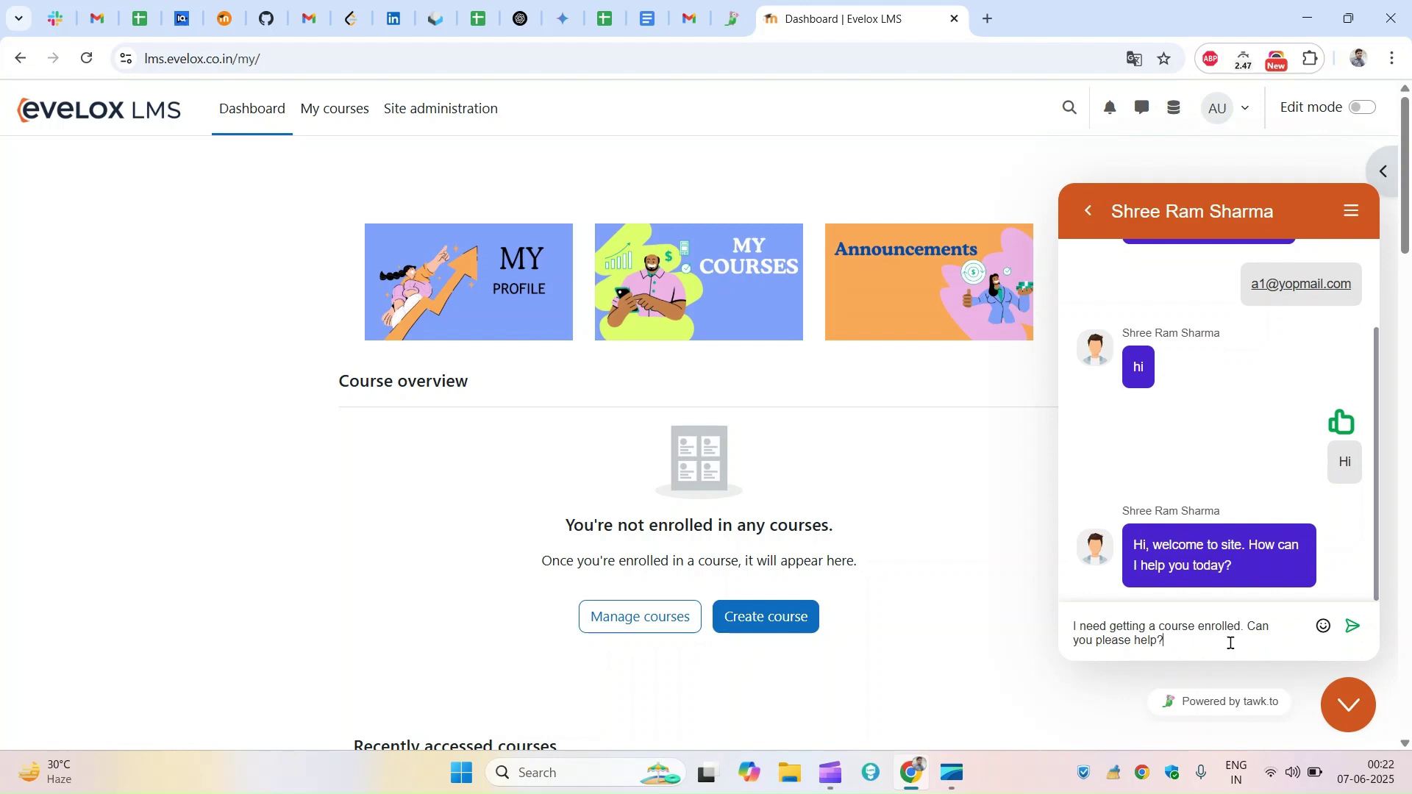
key(Return)
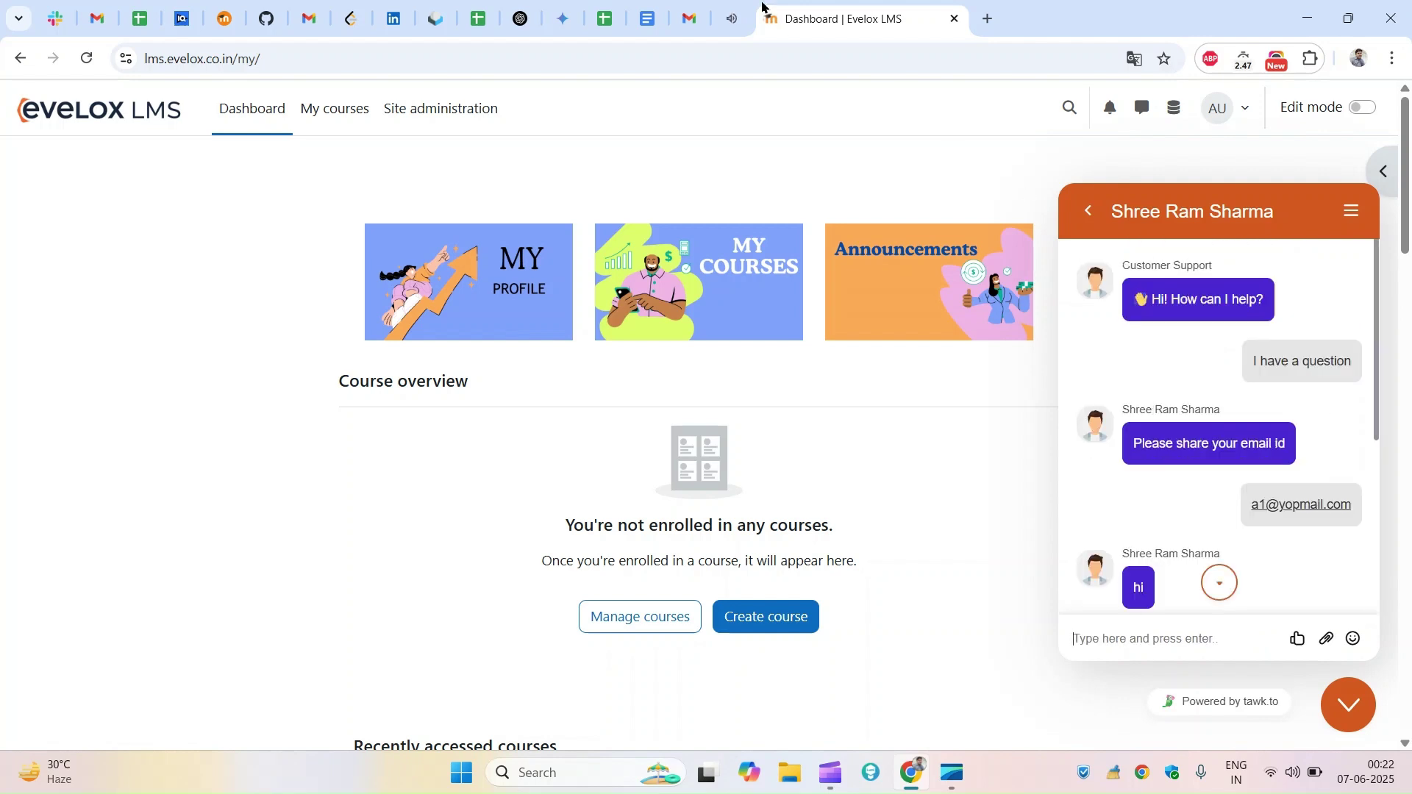
Switch to tawk.to and send the agent reply "cool; telll me the course name".
click(731, 18)
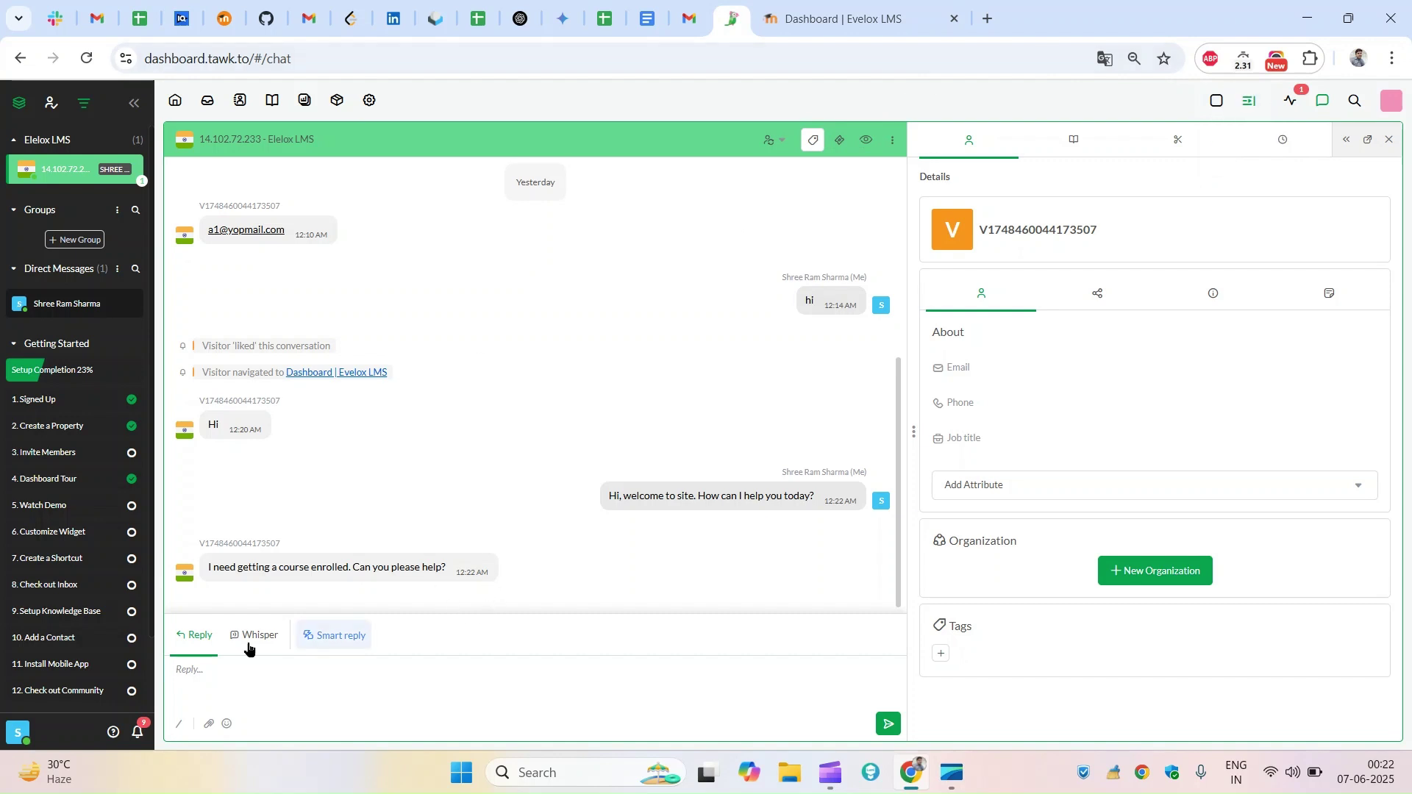
click(207, 673)
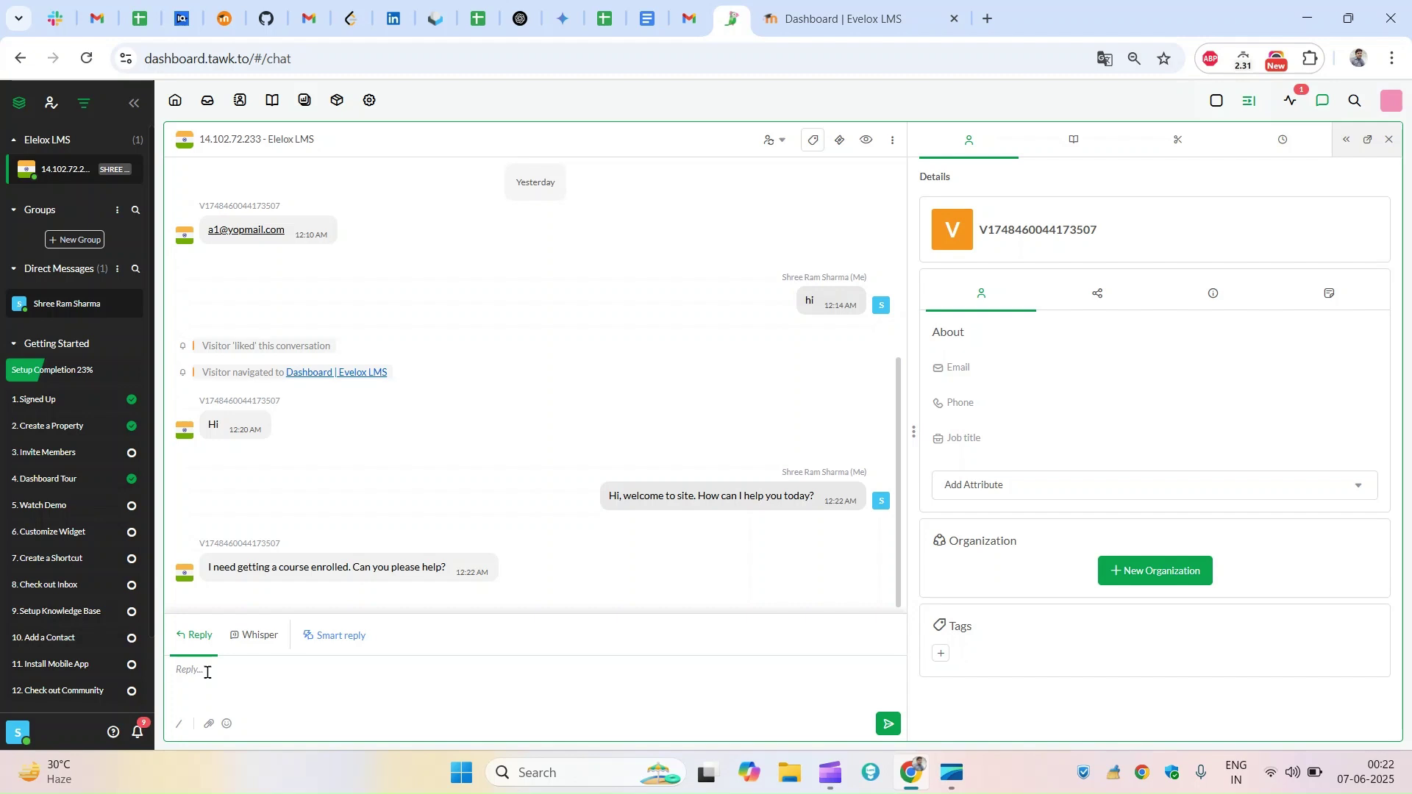
text(cool; telll me the course name)
key(Return)
Switch to Evelox LMS and send the visitor message "I want a Moodle development course".
click(861, 13)
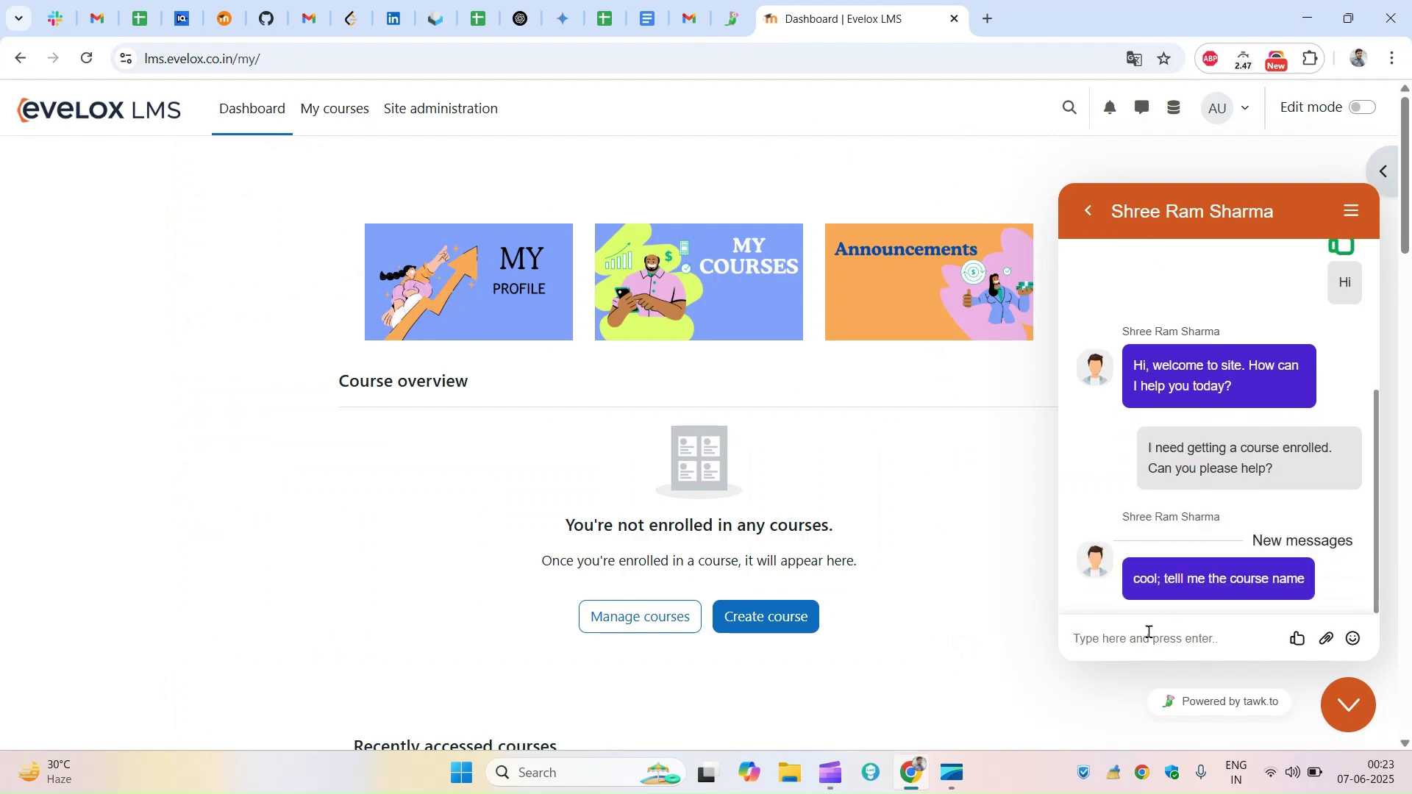
click(1151, 632)
text(I want)
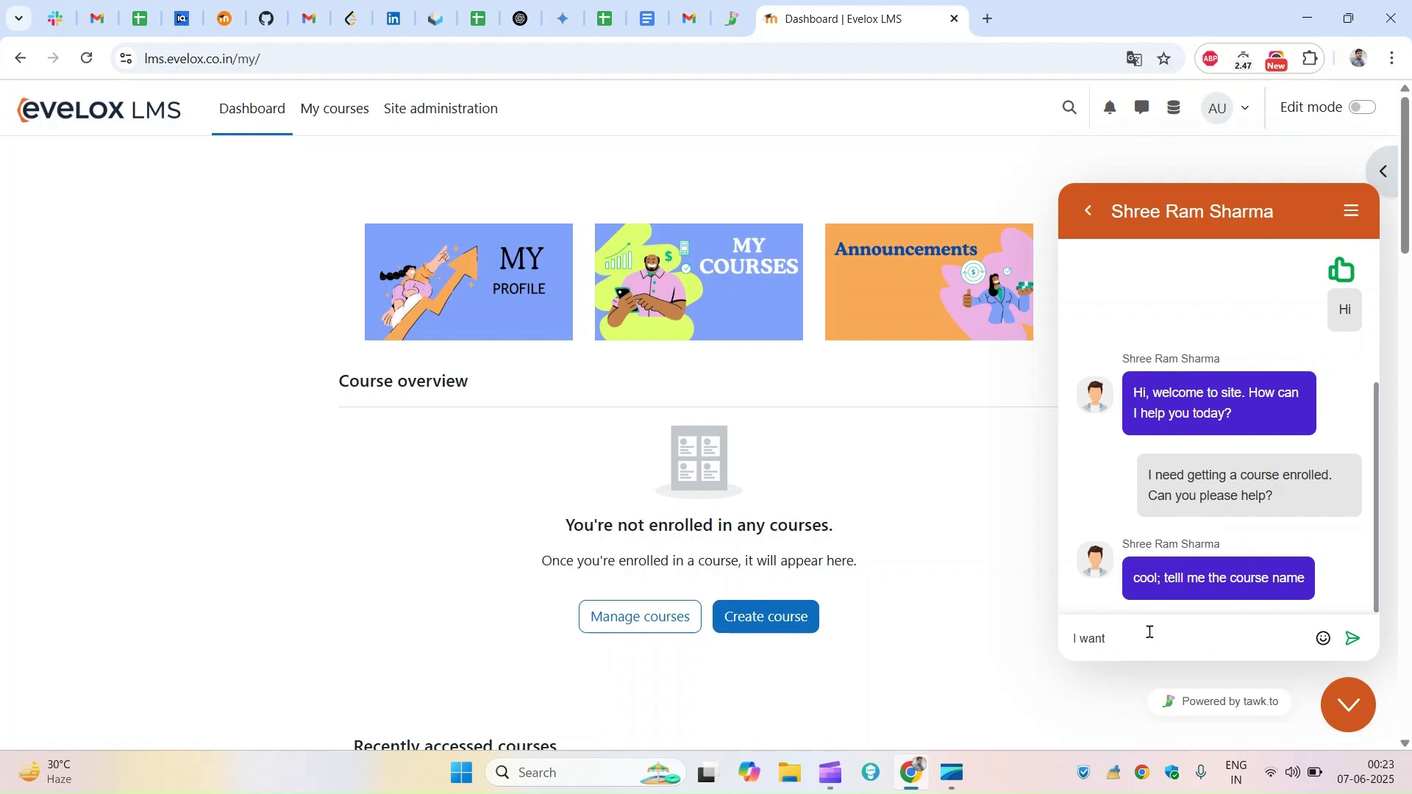
text( a Moodle development course)
key(Return)
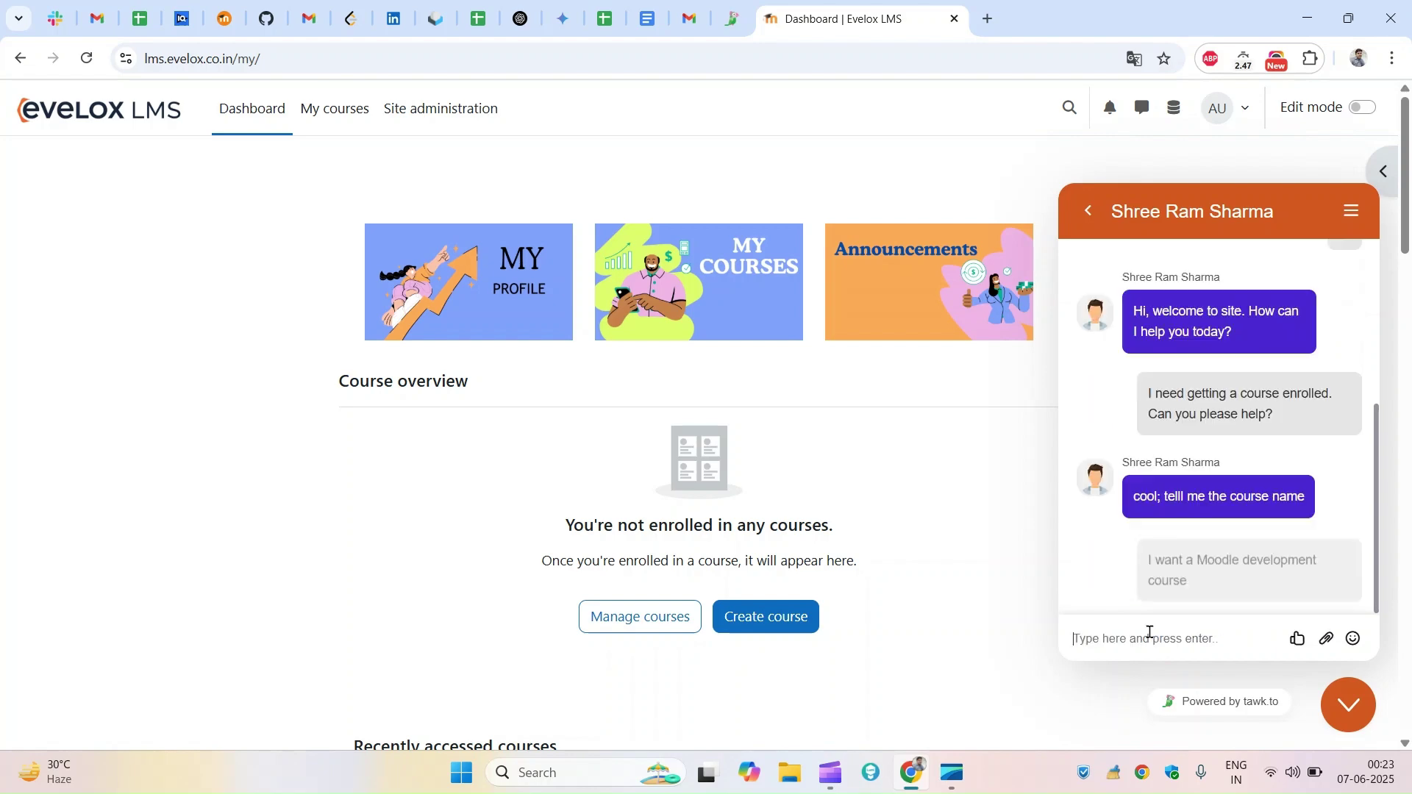
Switch to tawk.to and send the agent reply "this is link for self enrollment".
click(728, 33)
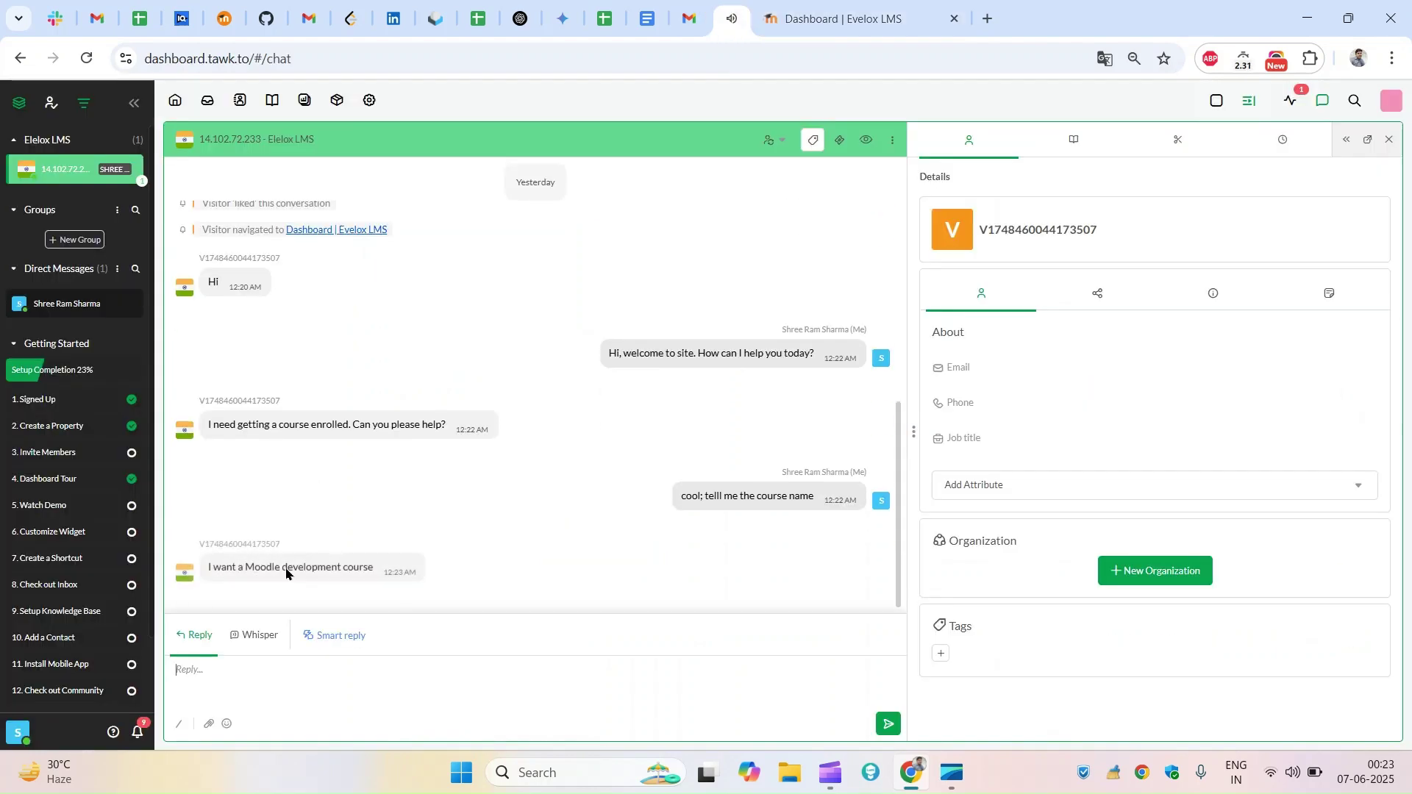
click(412, 667)
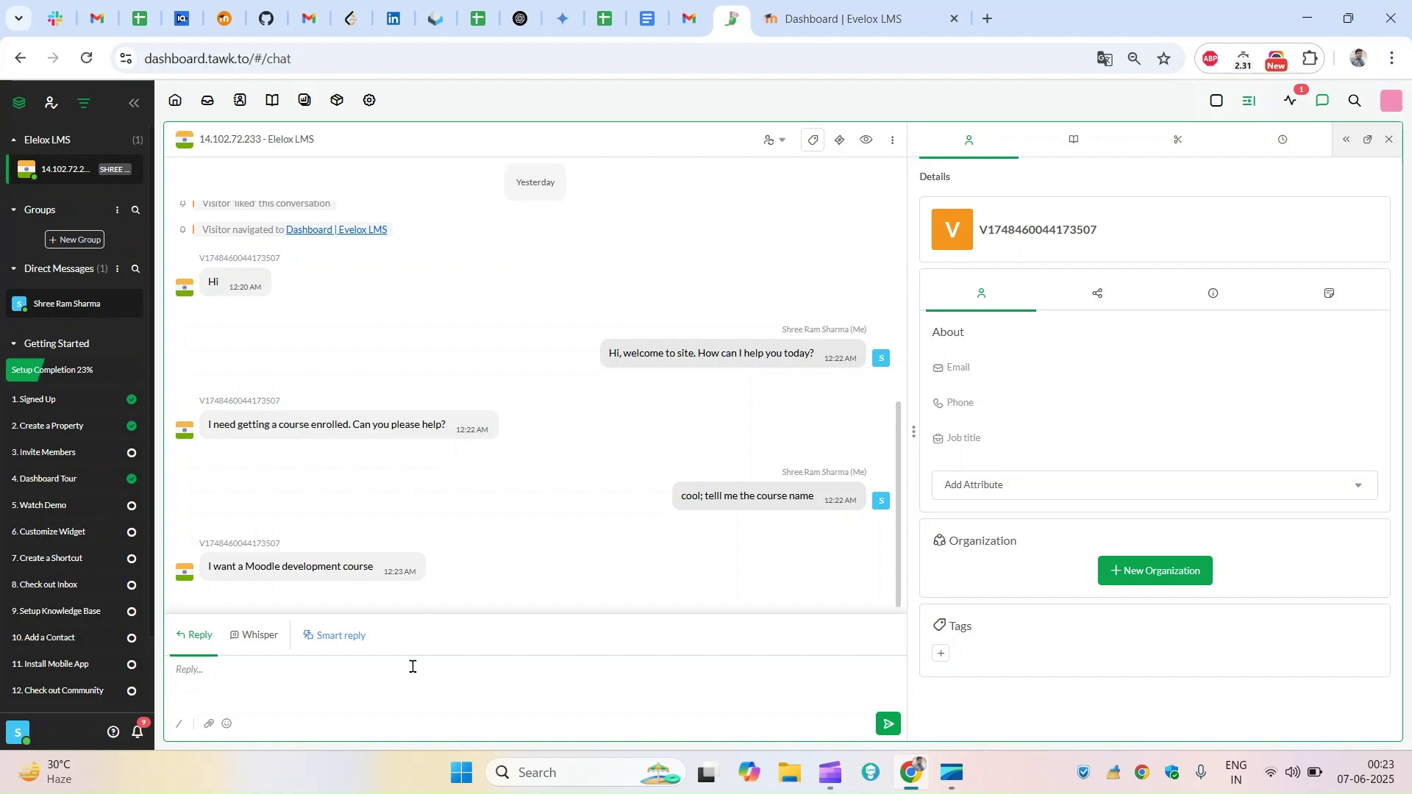
text(th)
text(is is link for self enrollment)
key(Return)
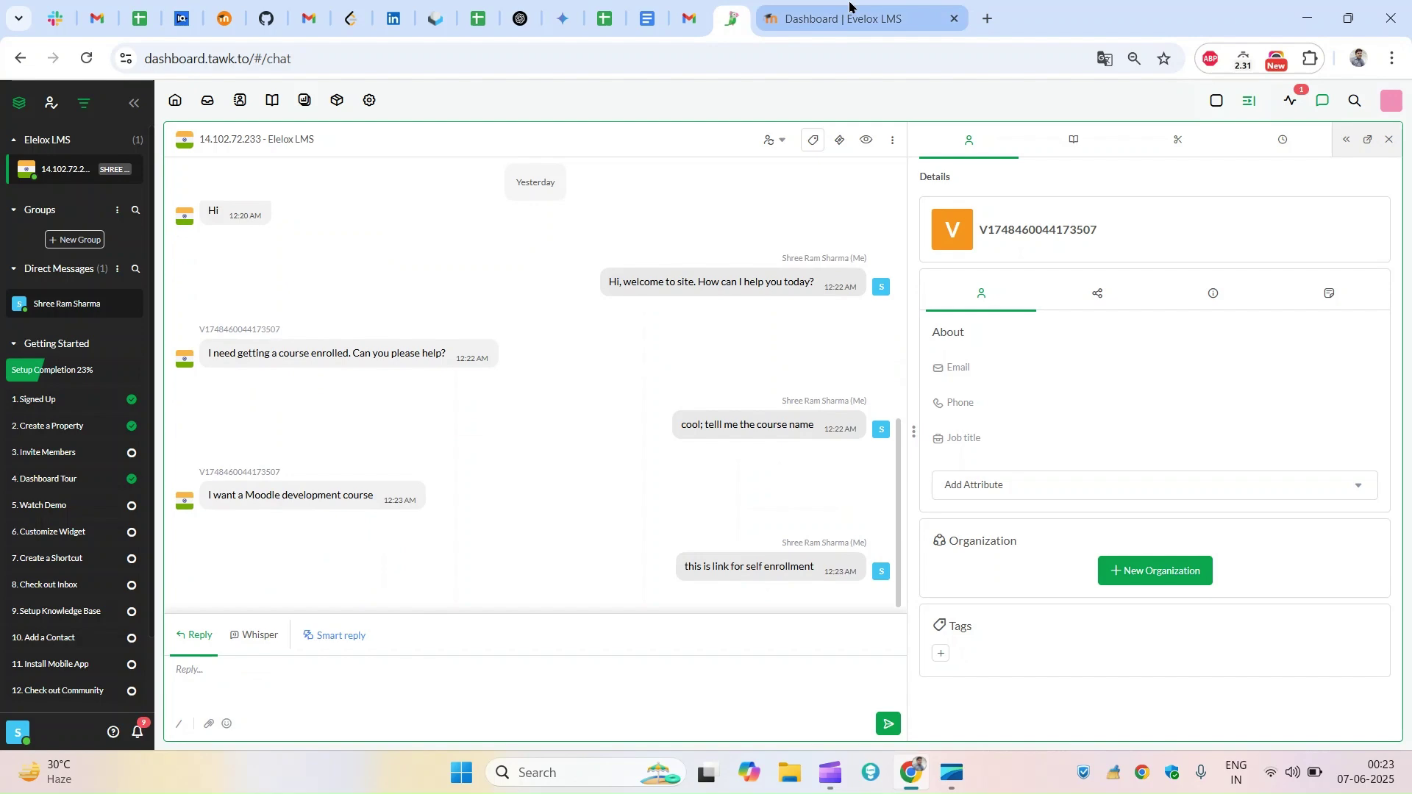
Switch to Evelox LMS, open Site administration in a new browser tab and show its Courses settings.
key(ctrl+Tab)
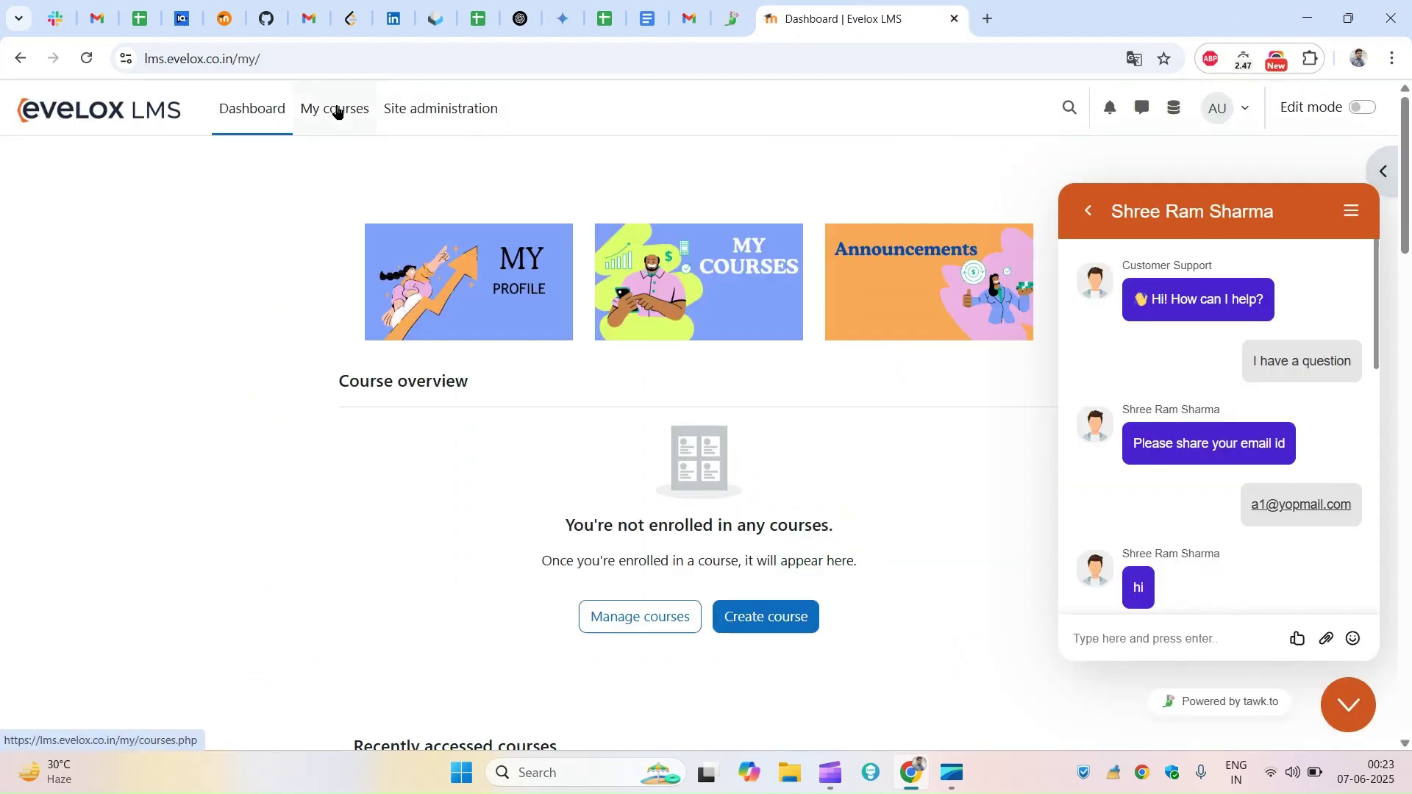
middle_click(408, 120)
click(1060, 10)
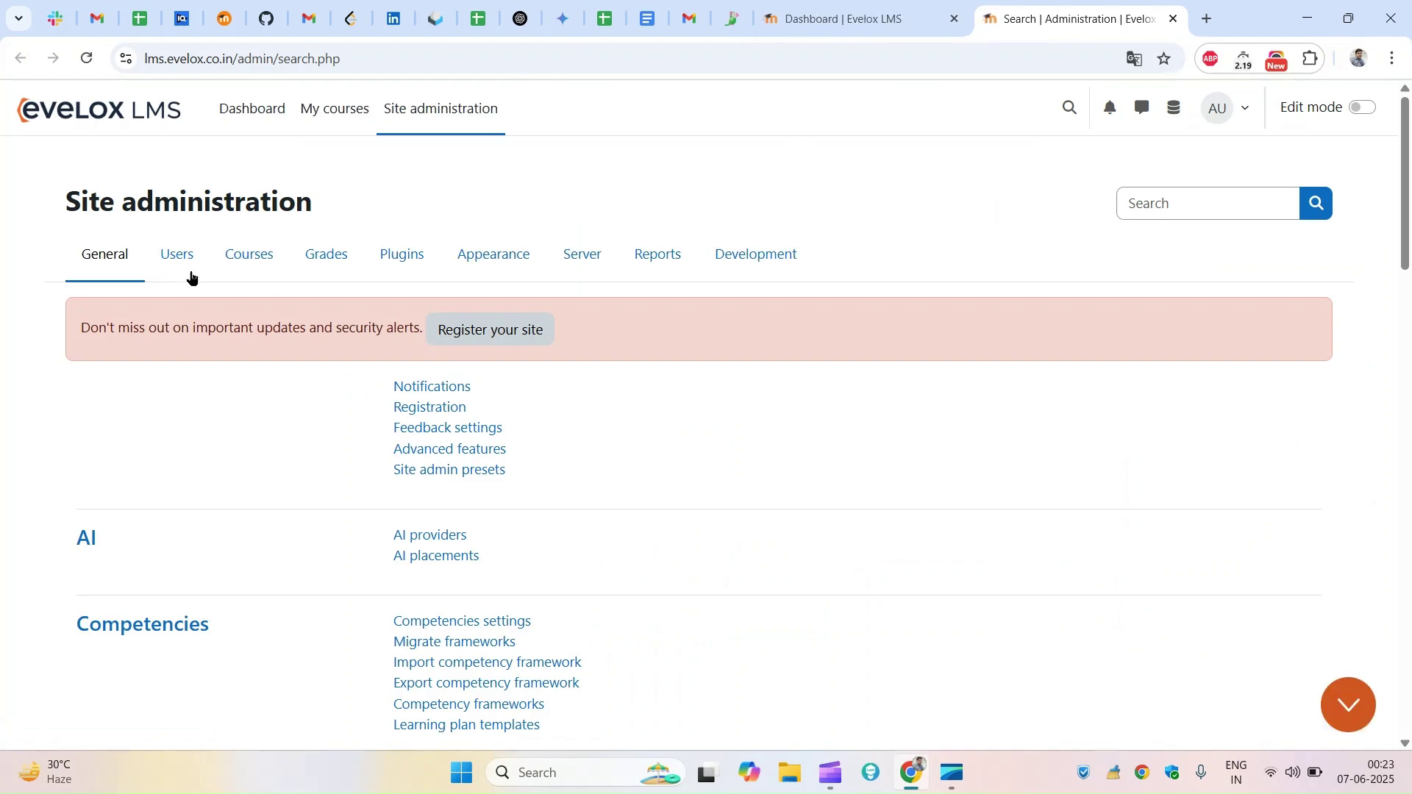
click(223, 269)
scroll(694, 529, down, 2)
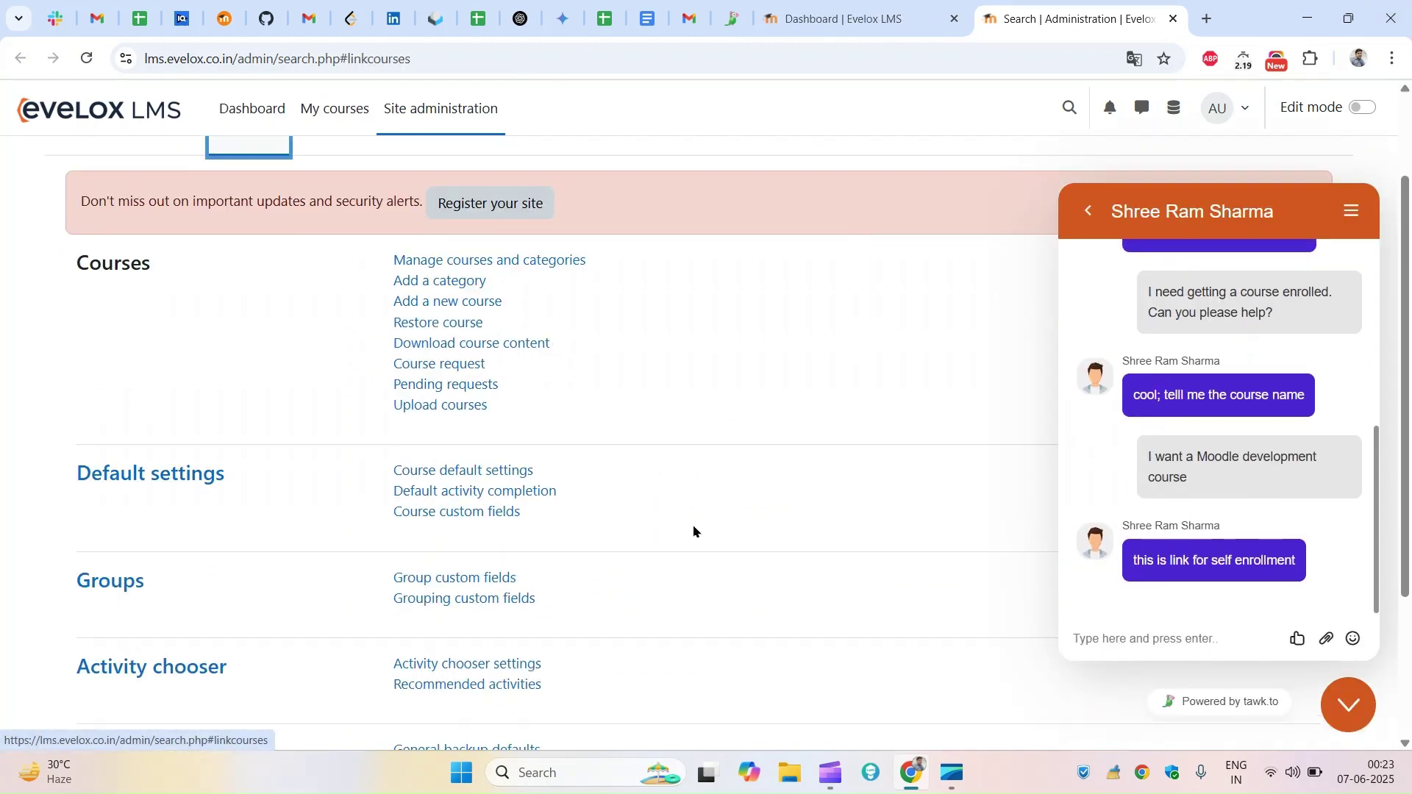
scroll(715, 476, up, 2)
click(873, 22)
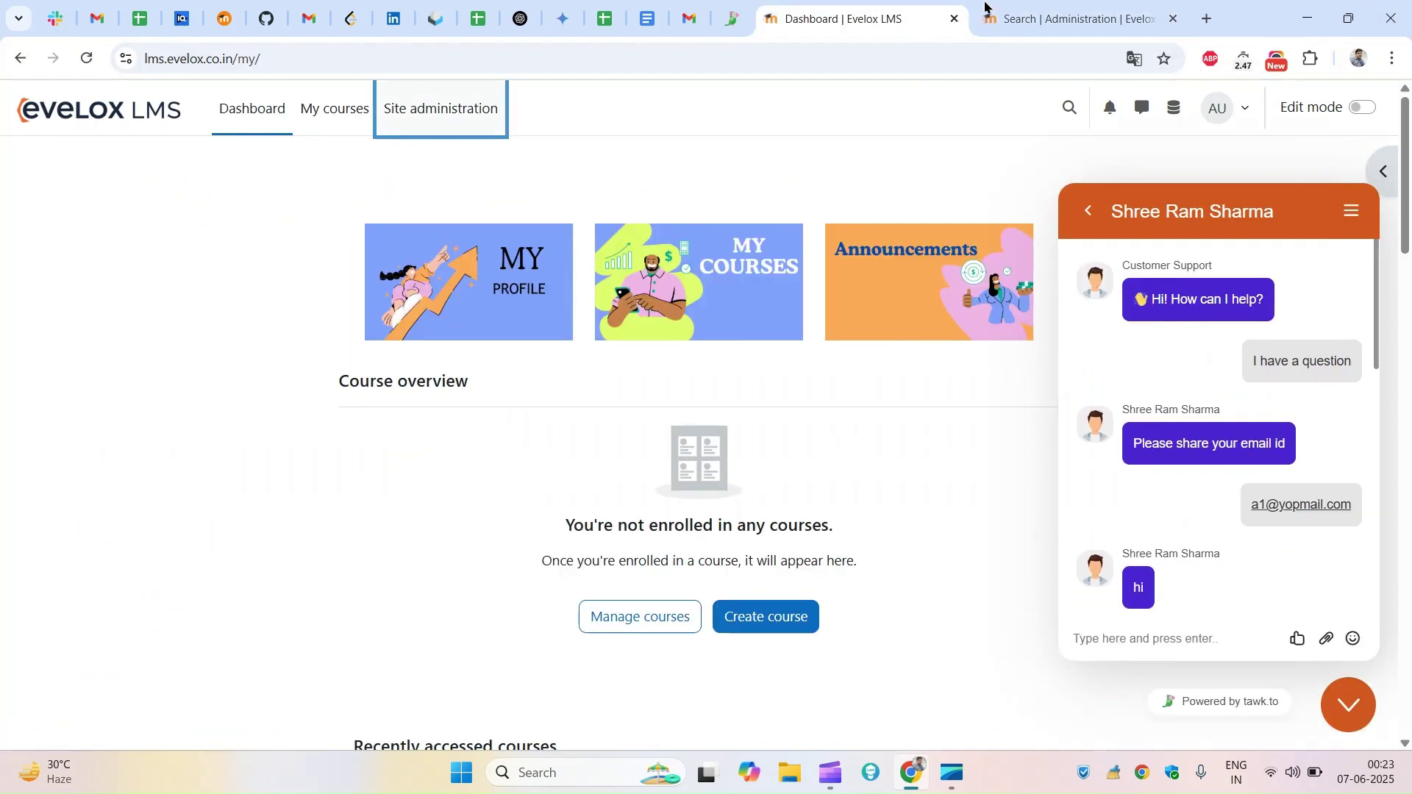
click(1009, 9)
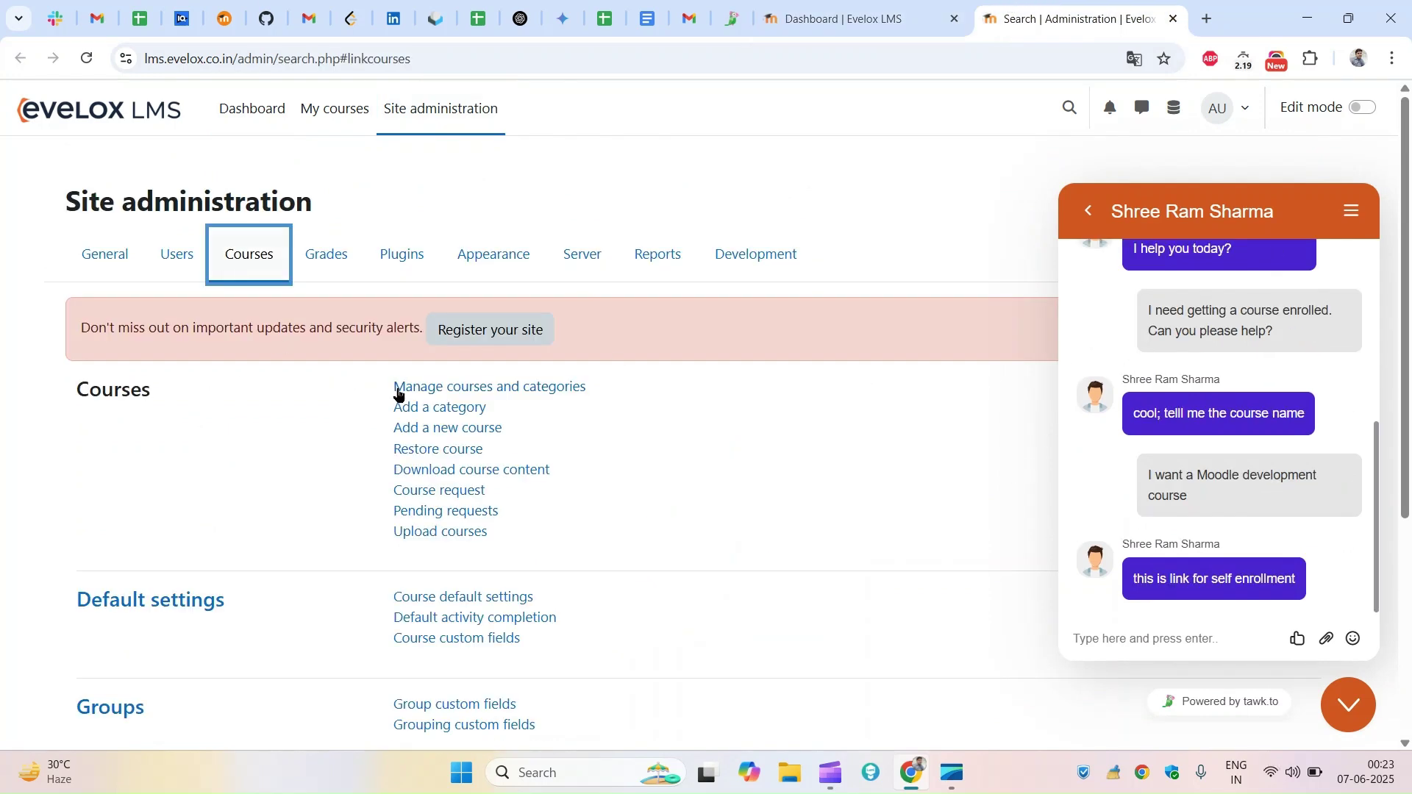
Open the course page of Outside Course - 2 from the course and category management page.
click(415, 387)
scroll(1134, 495, down, 3)
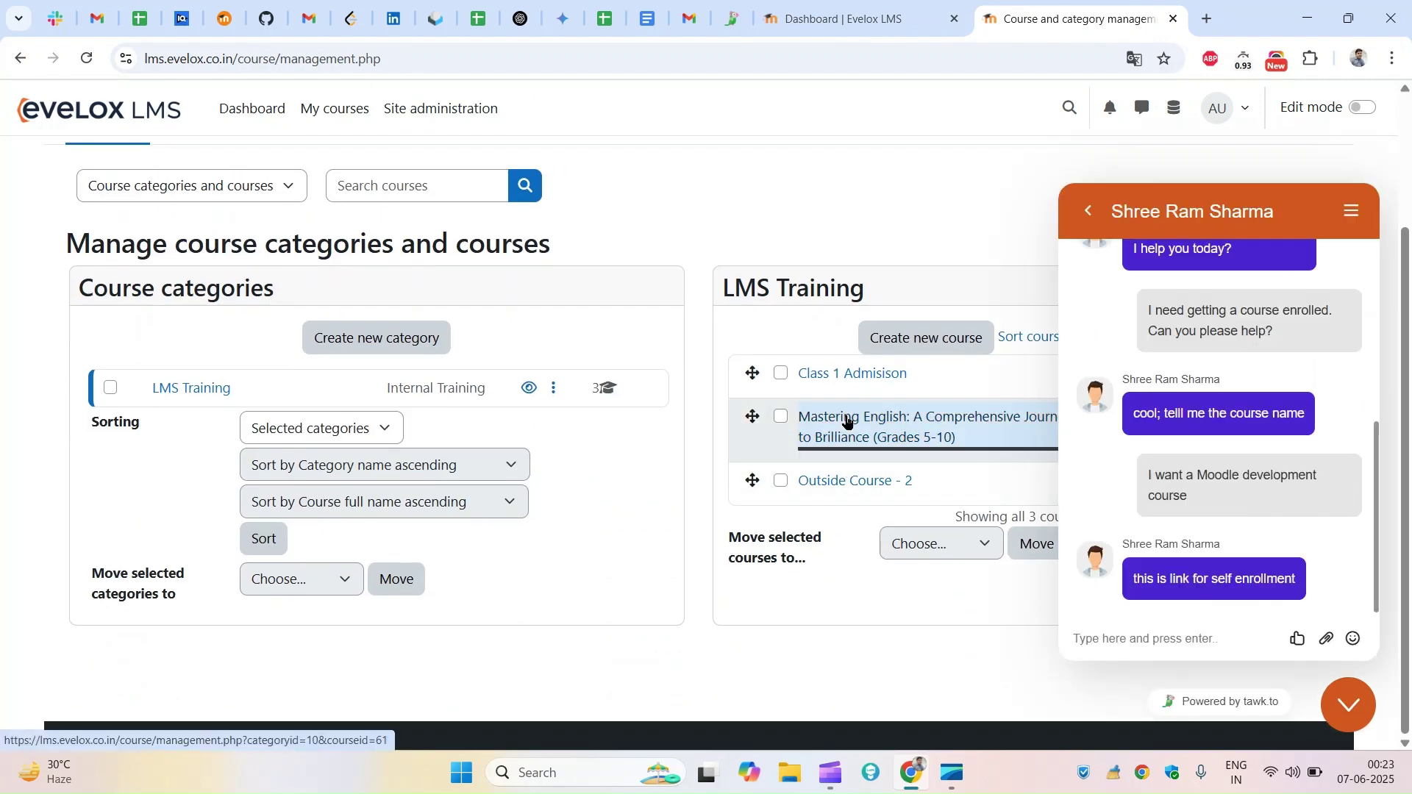
click(844, 482)
scroll(844, 488, down, 6)
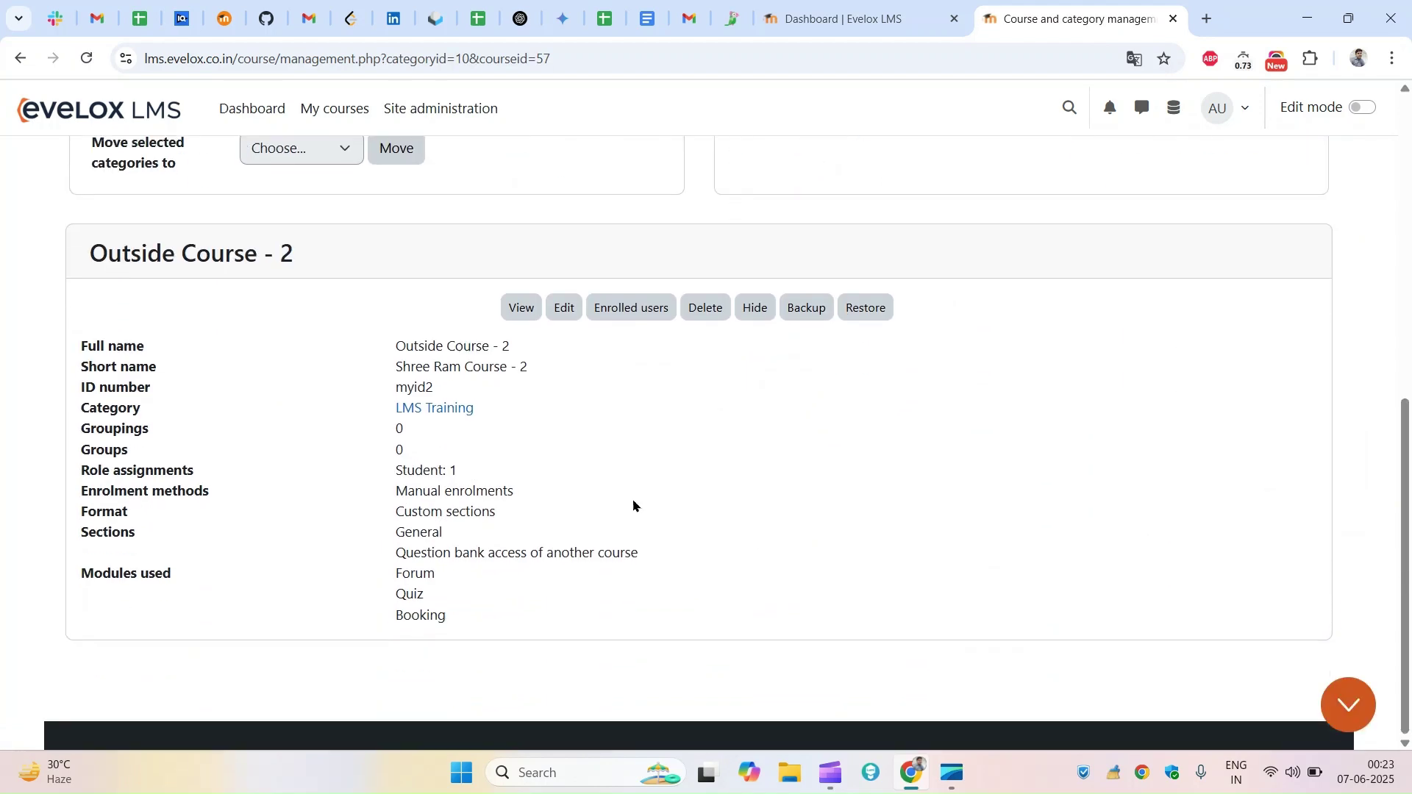
click(515, 308)
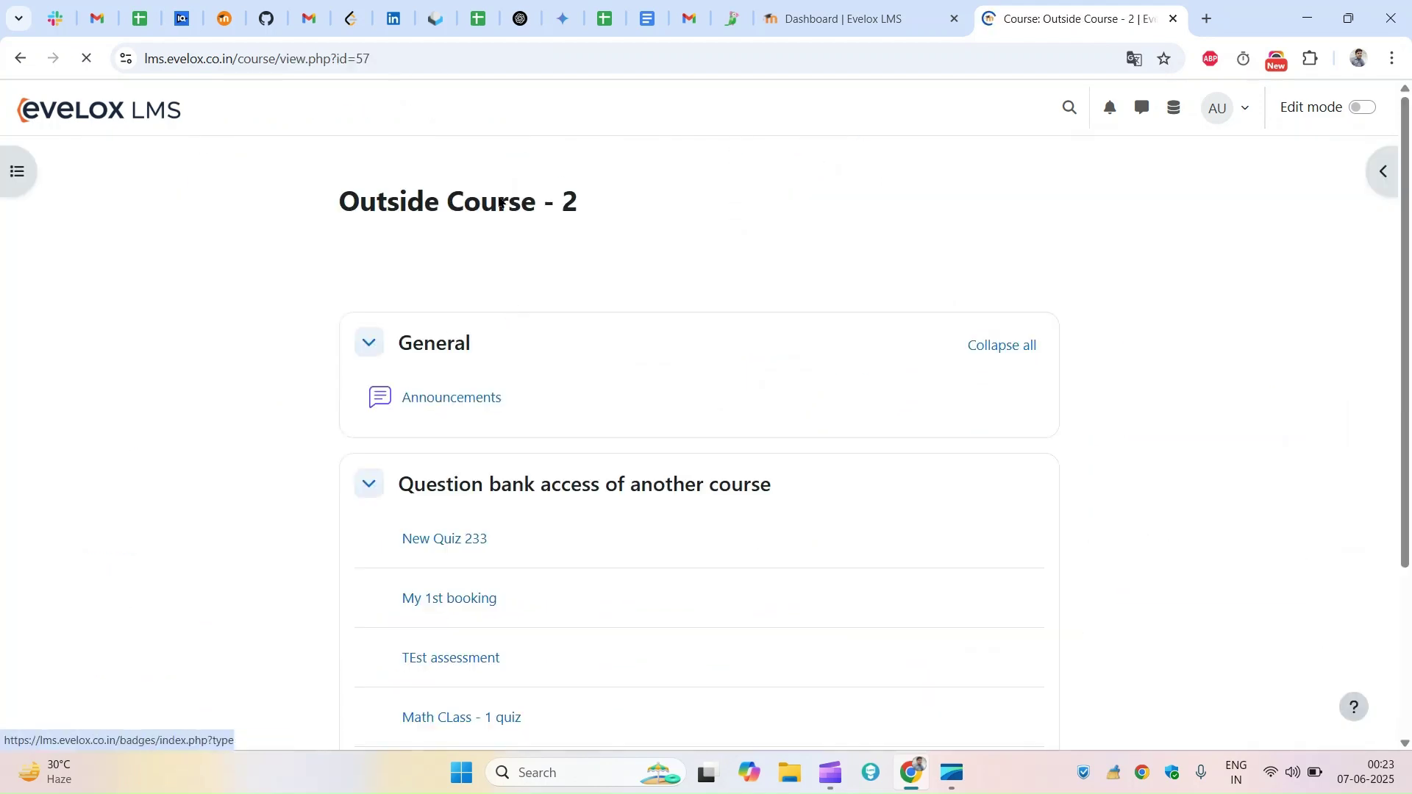
Copy the course page's URL, switch to tawk.to and send it to the visitor as an agent reply.
click(471, 59)
key(ctrl+c)
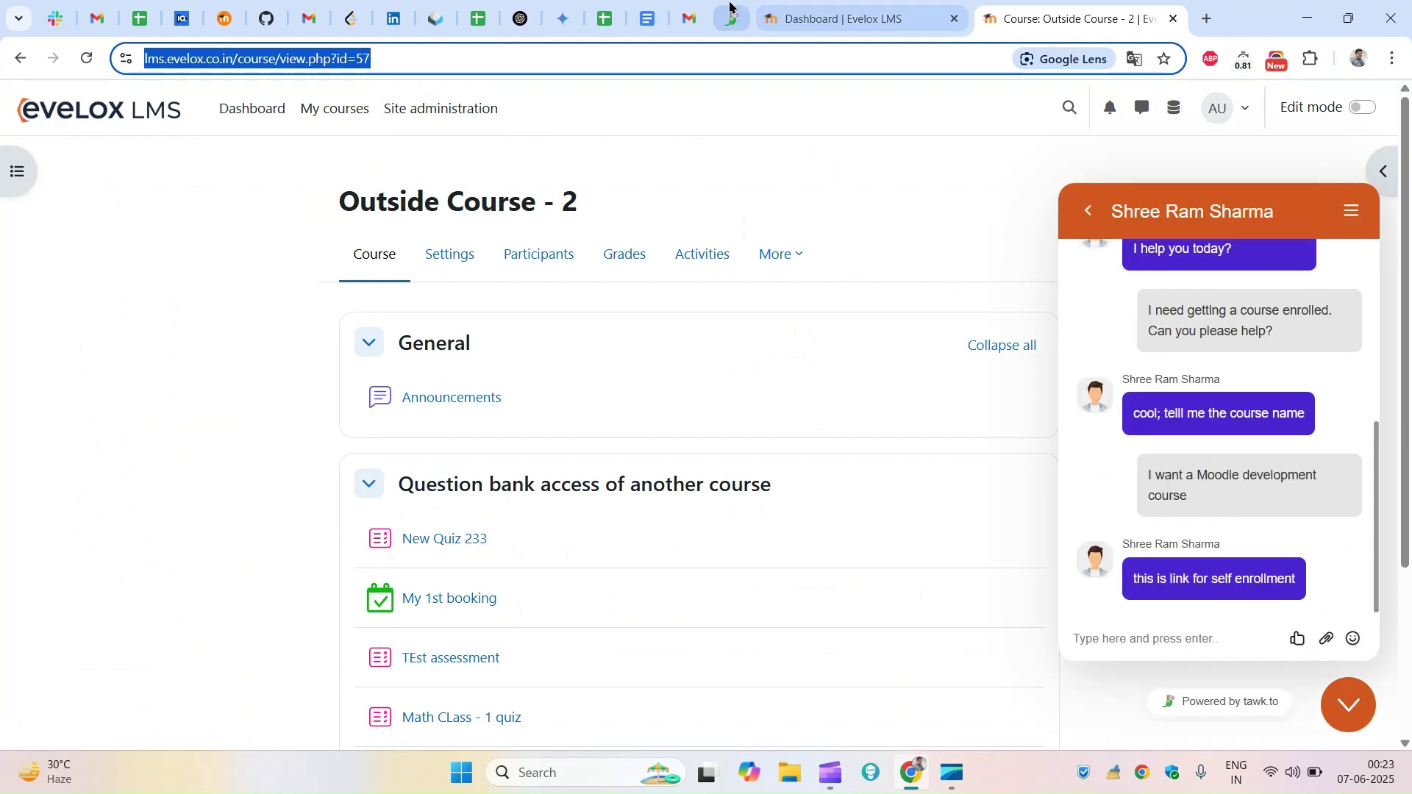
click(732, 19)
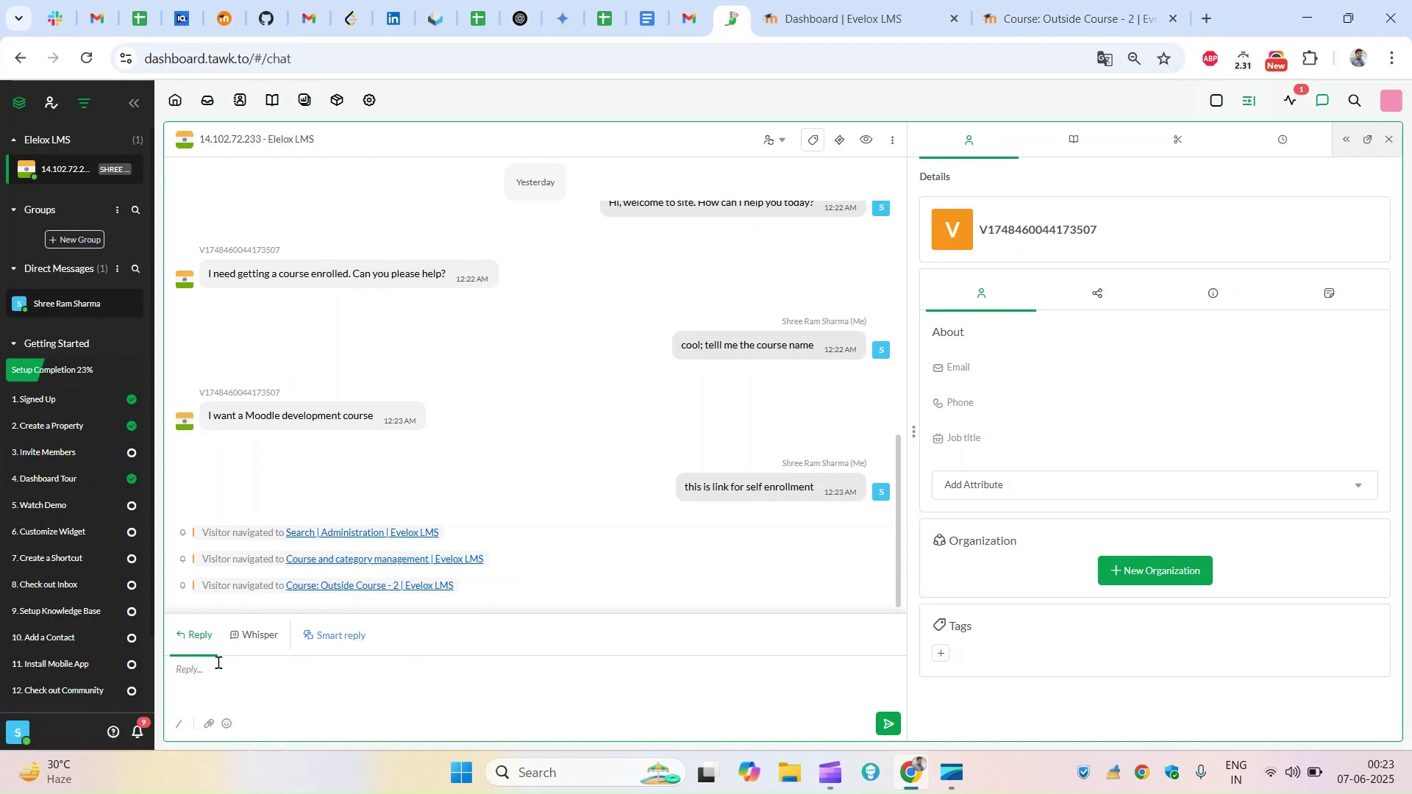
key(ctrl+v)
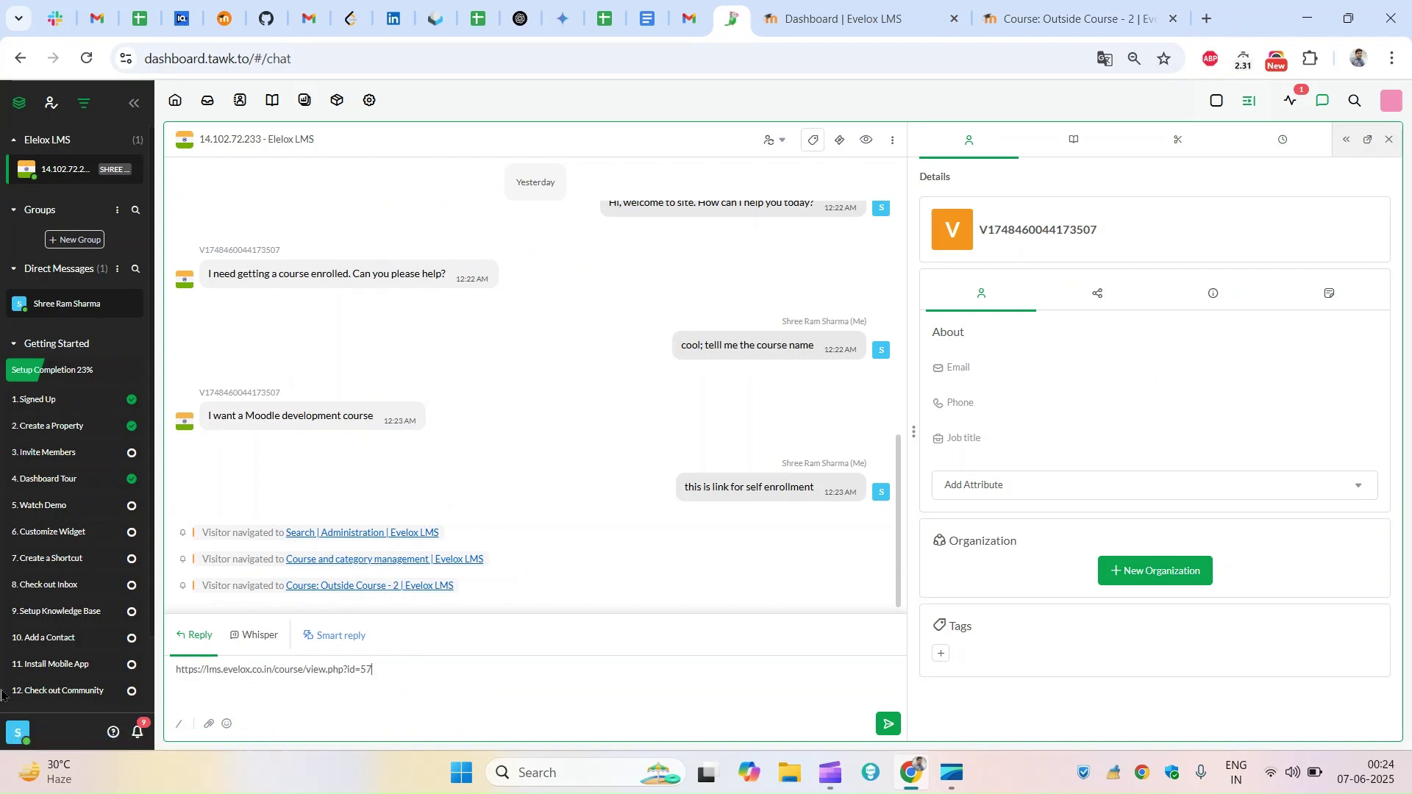
key(Return)
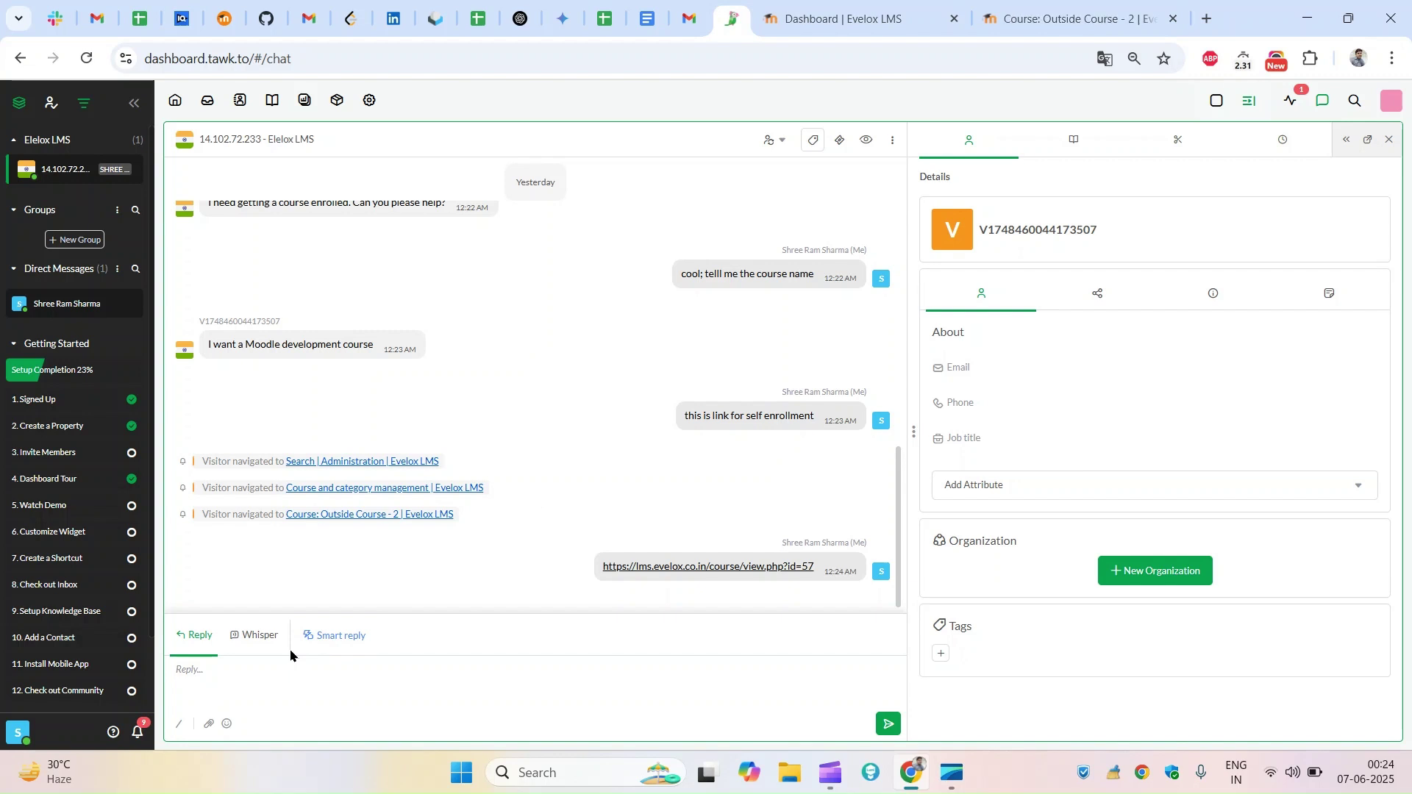
Send the agent reply "I can see you are already on the view page of this course. You can click...".
text(I can se)
text(e yo)
text(are already )
text(o)
text(n the)
text(video page)
key(BackSpace)
key(BackSpace)
key(BackSpace)
key(BackSpace)
key(BackSpace)
key(BackSpace)
key(BackSpace)
key(BackSpace)
key(BackSpace)
text(vie)
key(BackSpace)
text(ew page of this course. You can )
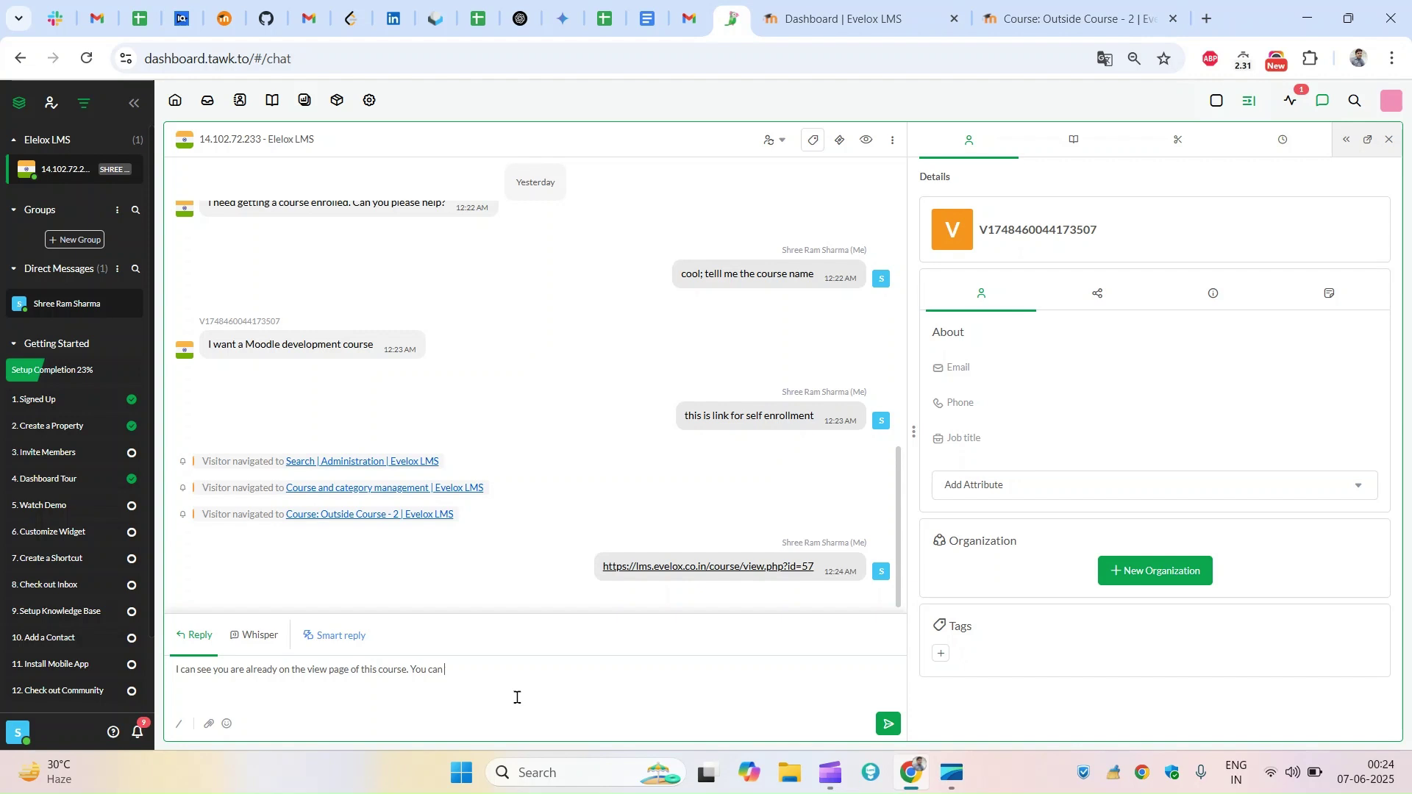
text(click...)
key(Return)
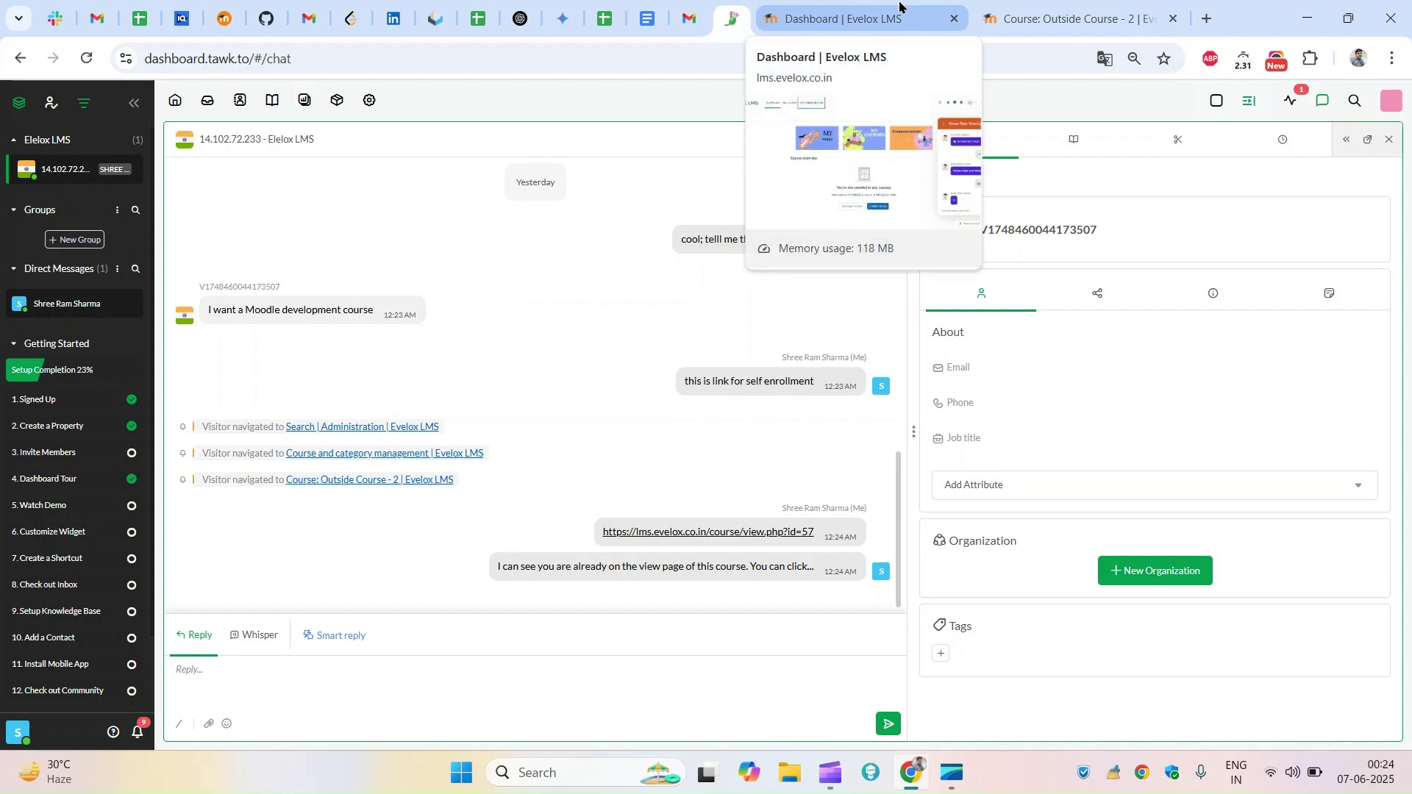
Highlight the visitor's page navigation entries, close the chat and reopen it from the list of active visitors.
drag(483, 489, 183, 428)
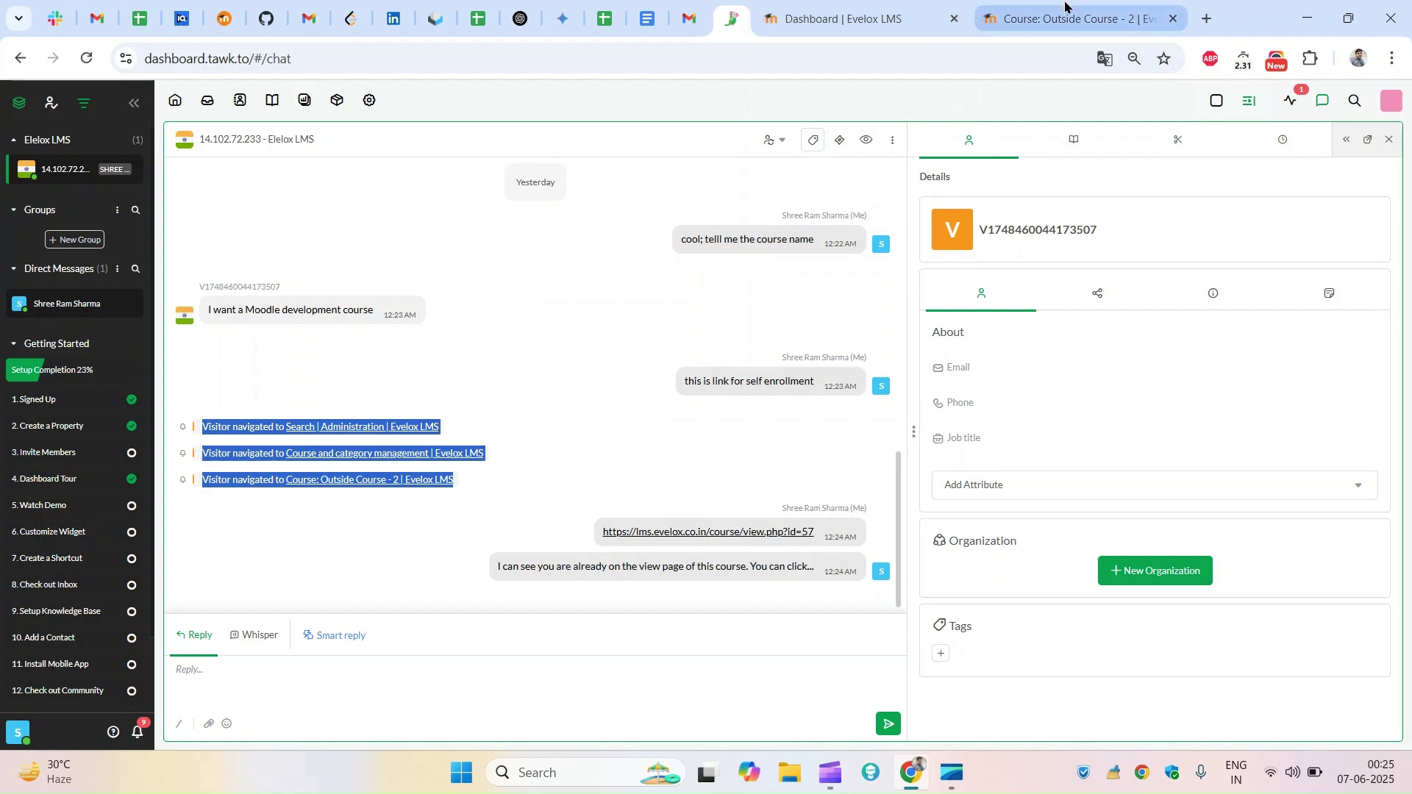
click(514, 486)
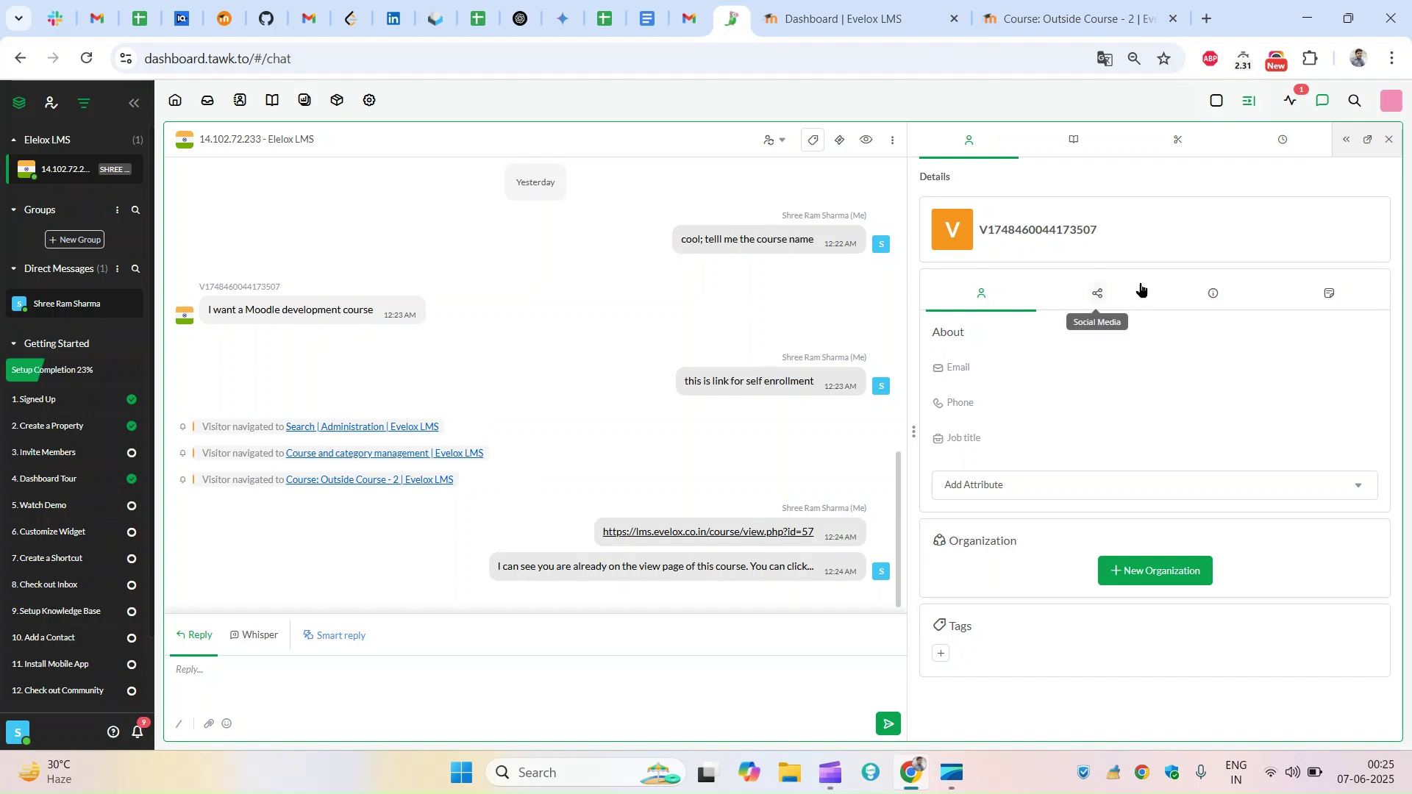
click(1388, 142)
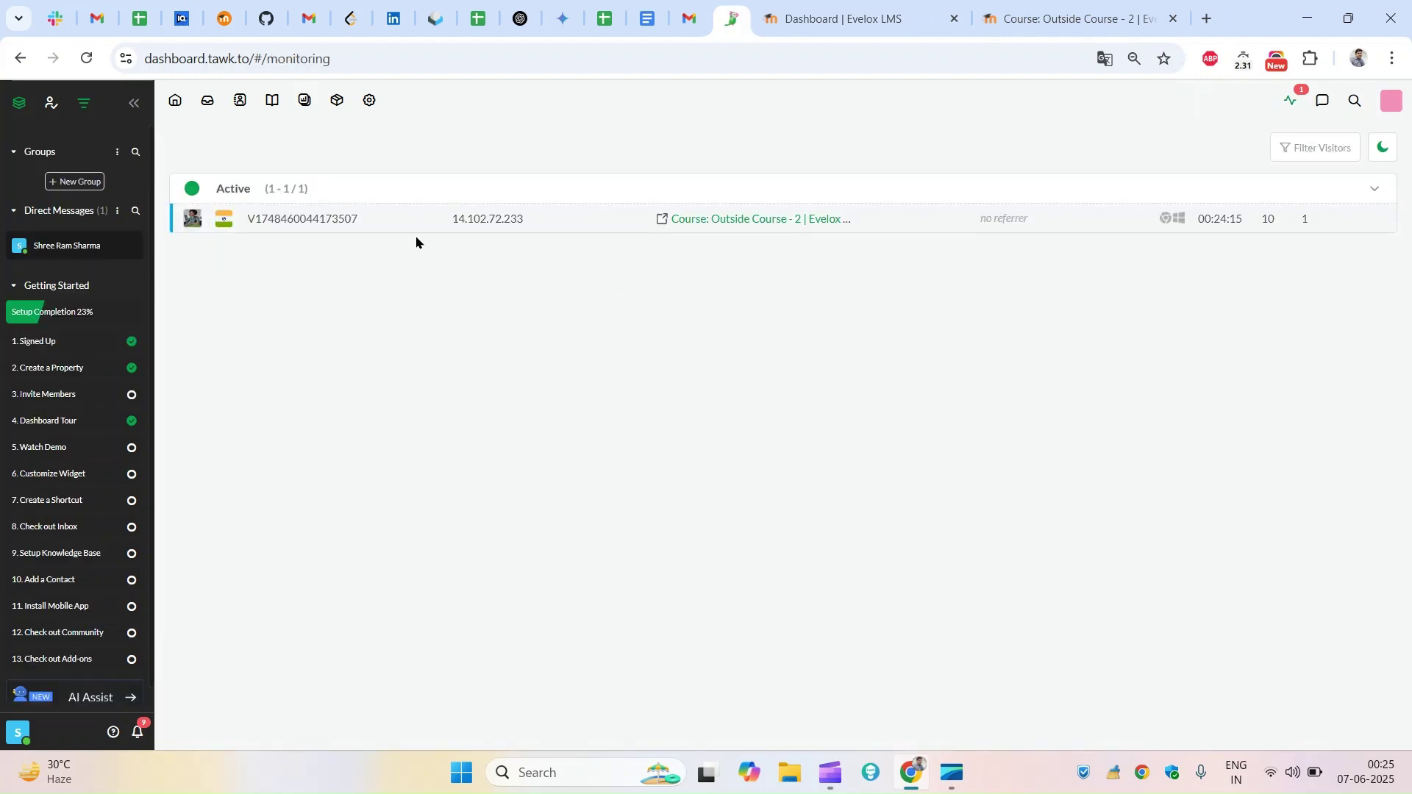
click(271, 222)
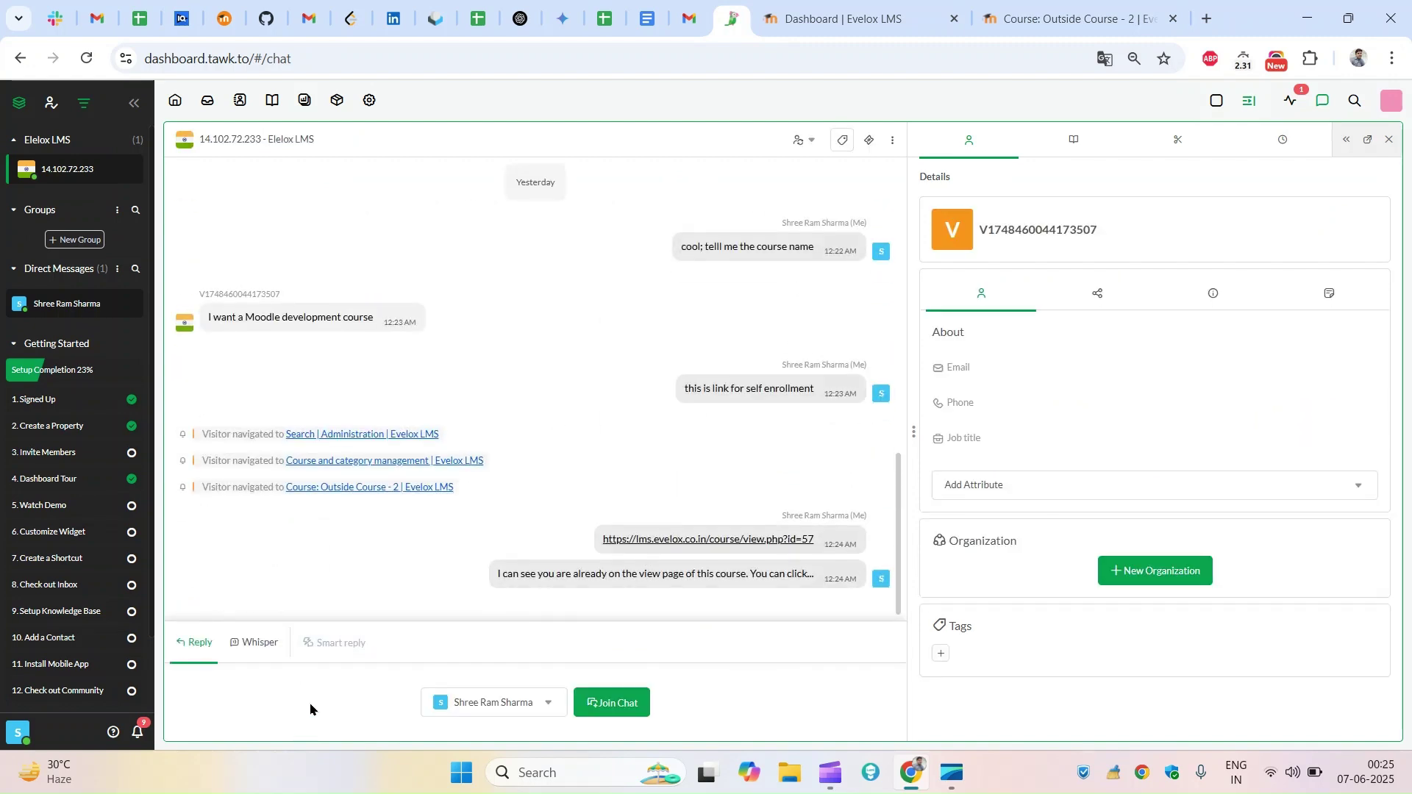
Check the chat widget on the Evelox LMS course and dashboard pages, and return to tawk.to's visitor monitoring.
click(1020, 6)
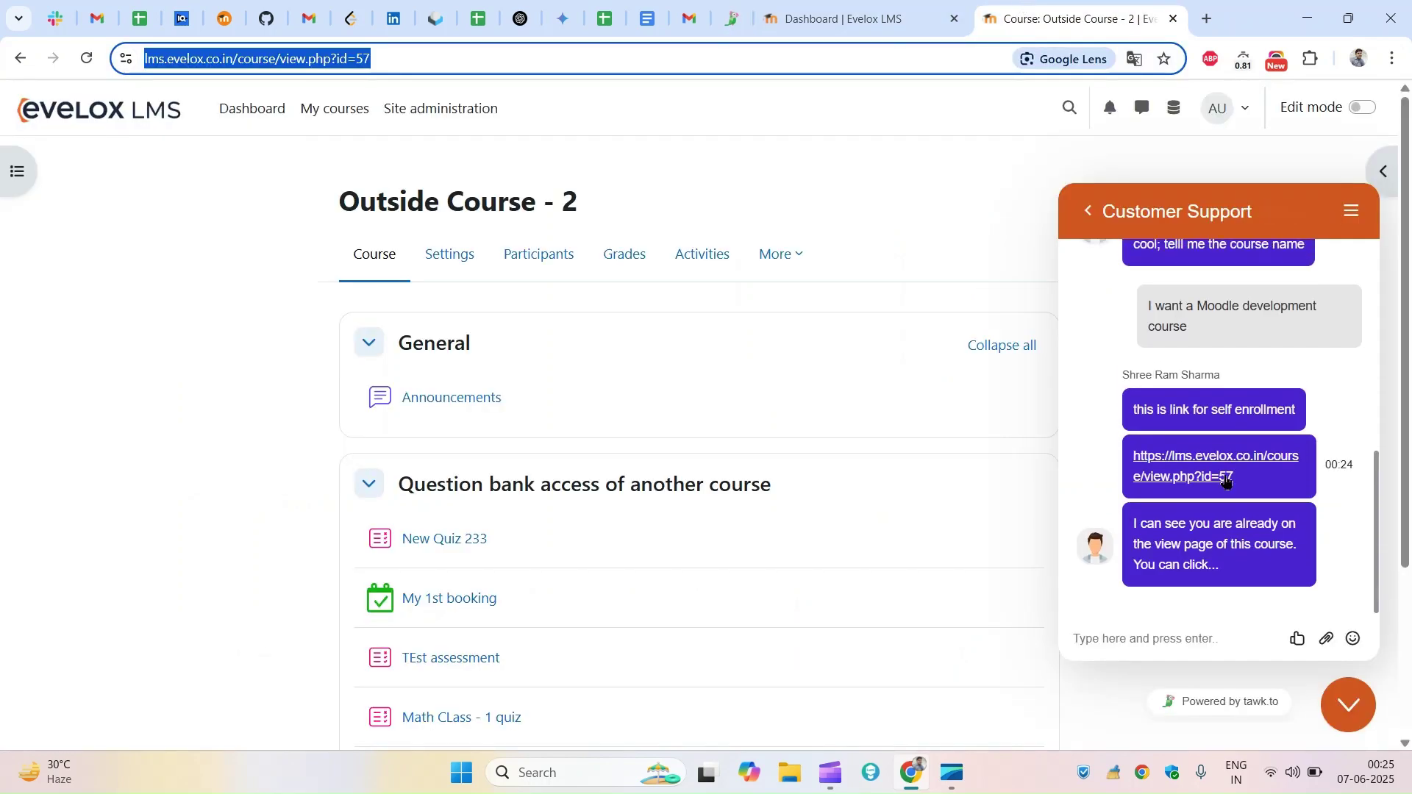
click(845, 19)
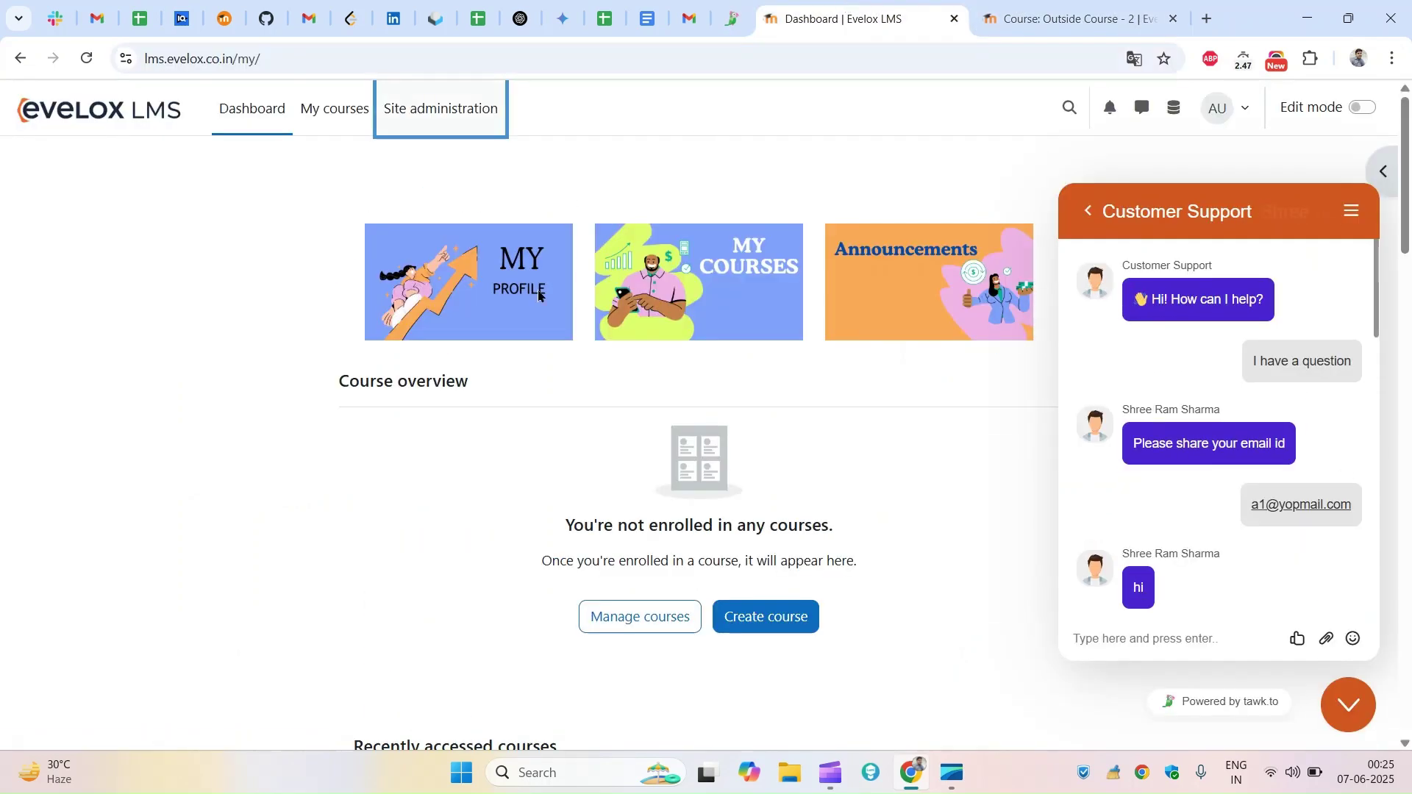
click(745, 14)
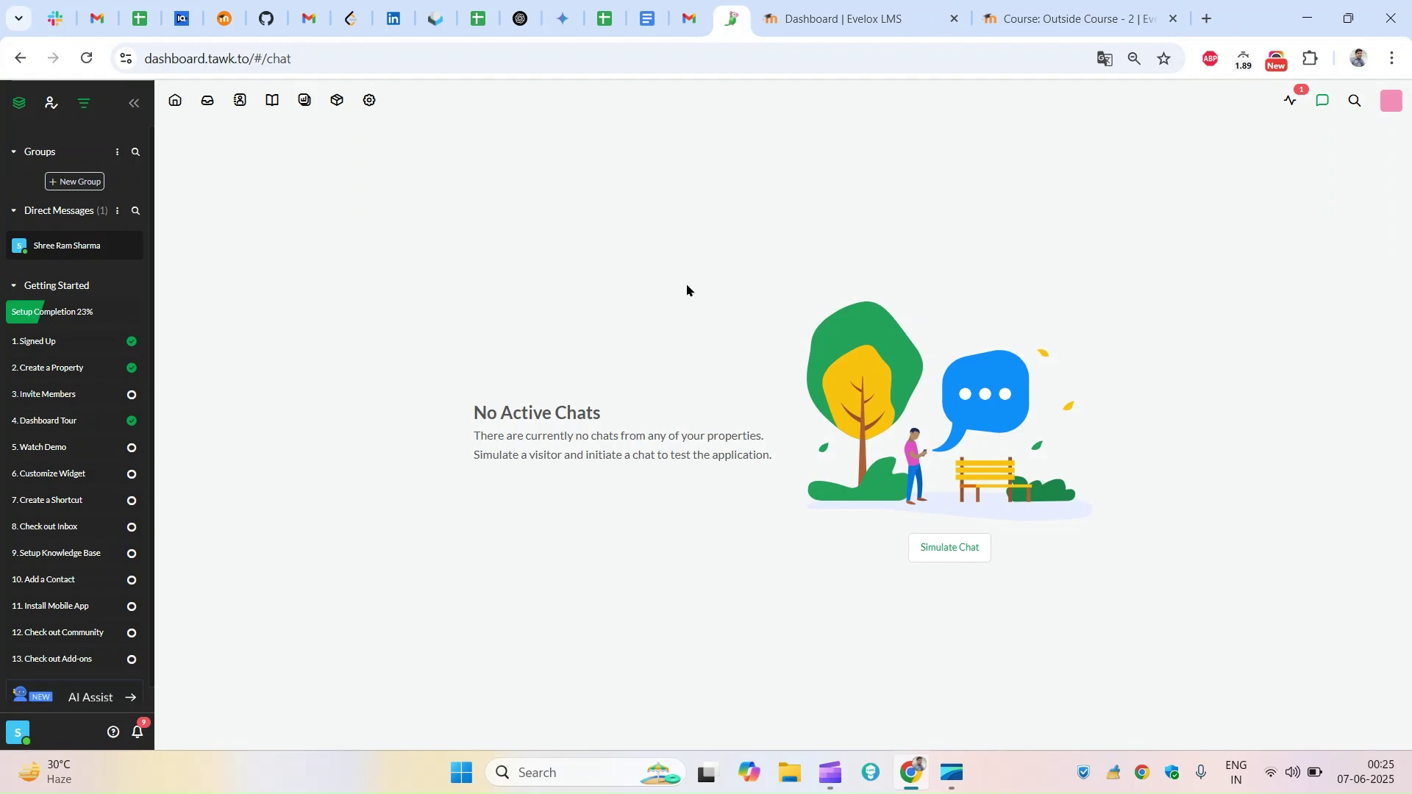
click(1285, 103)
Switch to Evelox LMS and open the Enrol users dialog from the Participants page of Outside Course - 2.
click(1074, 20)
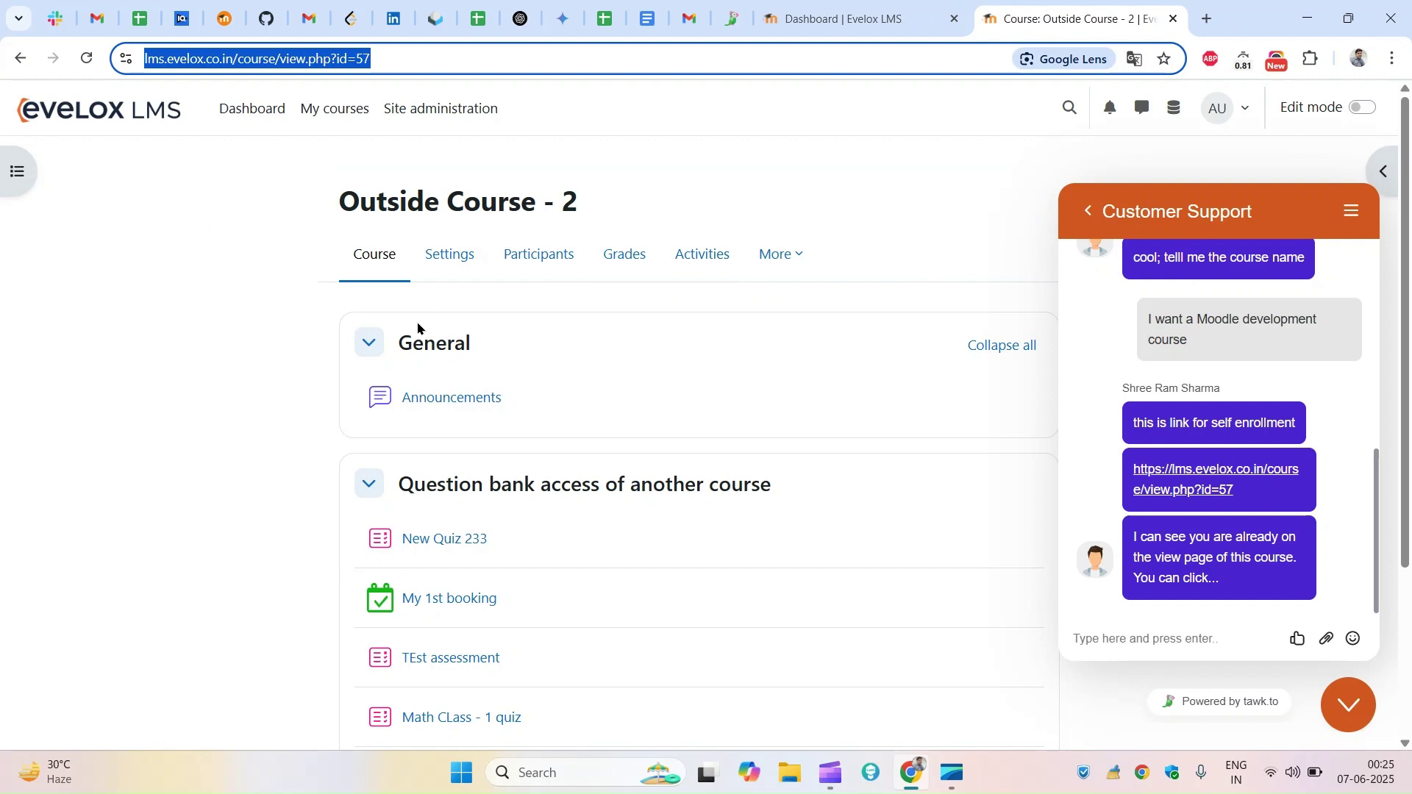
click(524, 259)
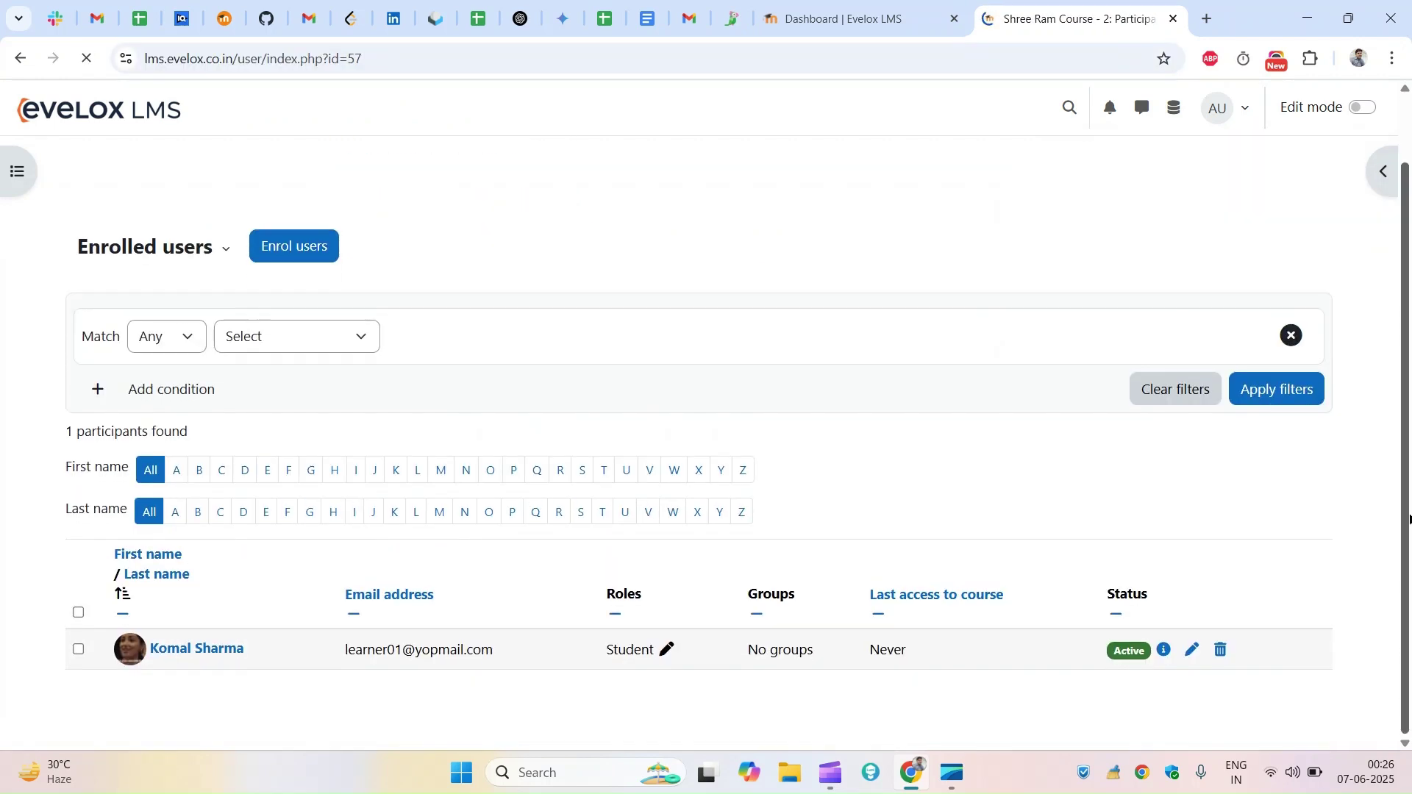
click(301, 250)
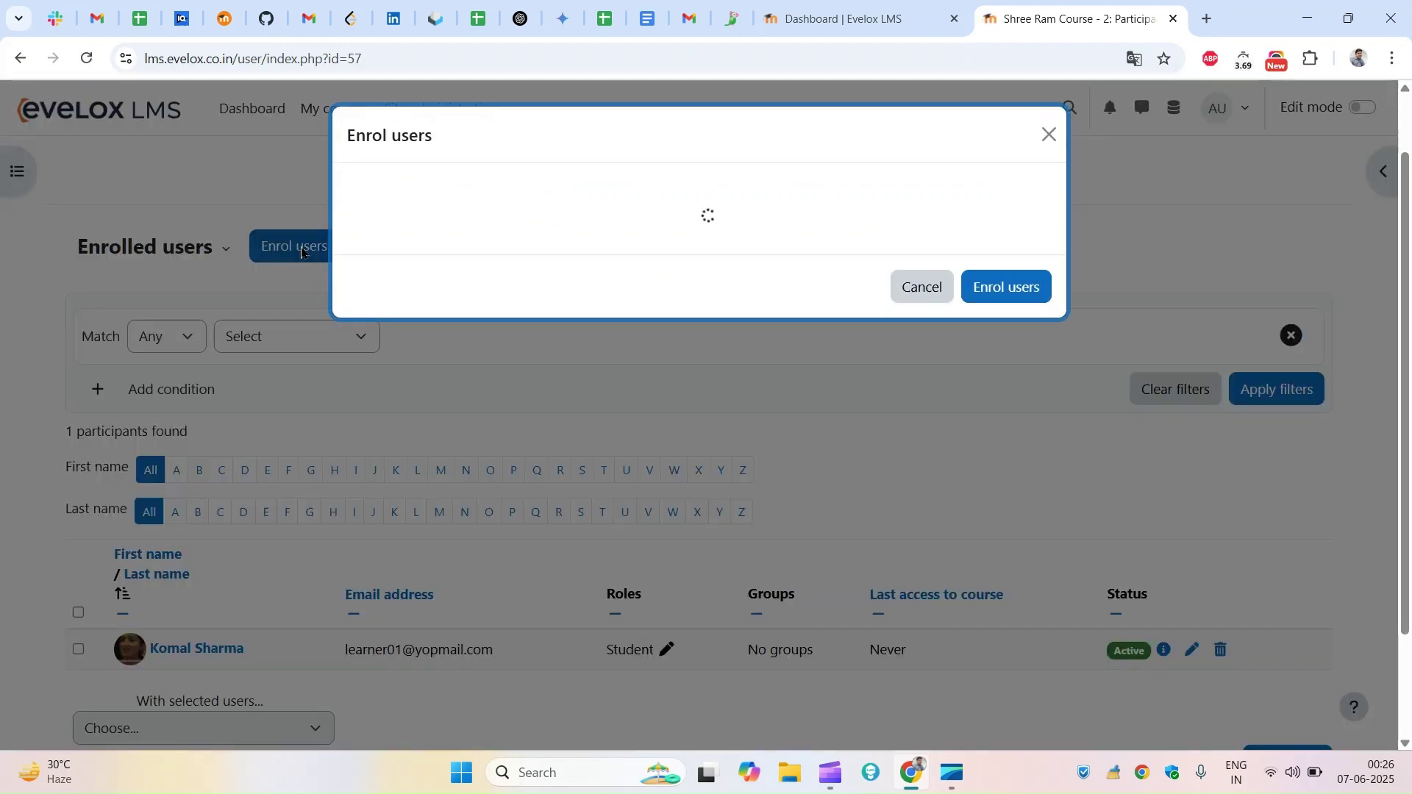
Switch back to tawk.to and open the active visitor's conversation from the monitoring list.
click(846, 18)
click(733, 11)
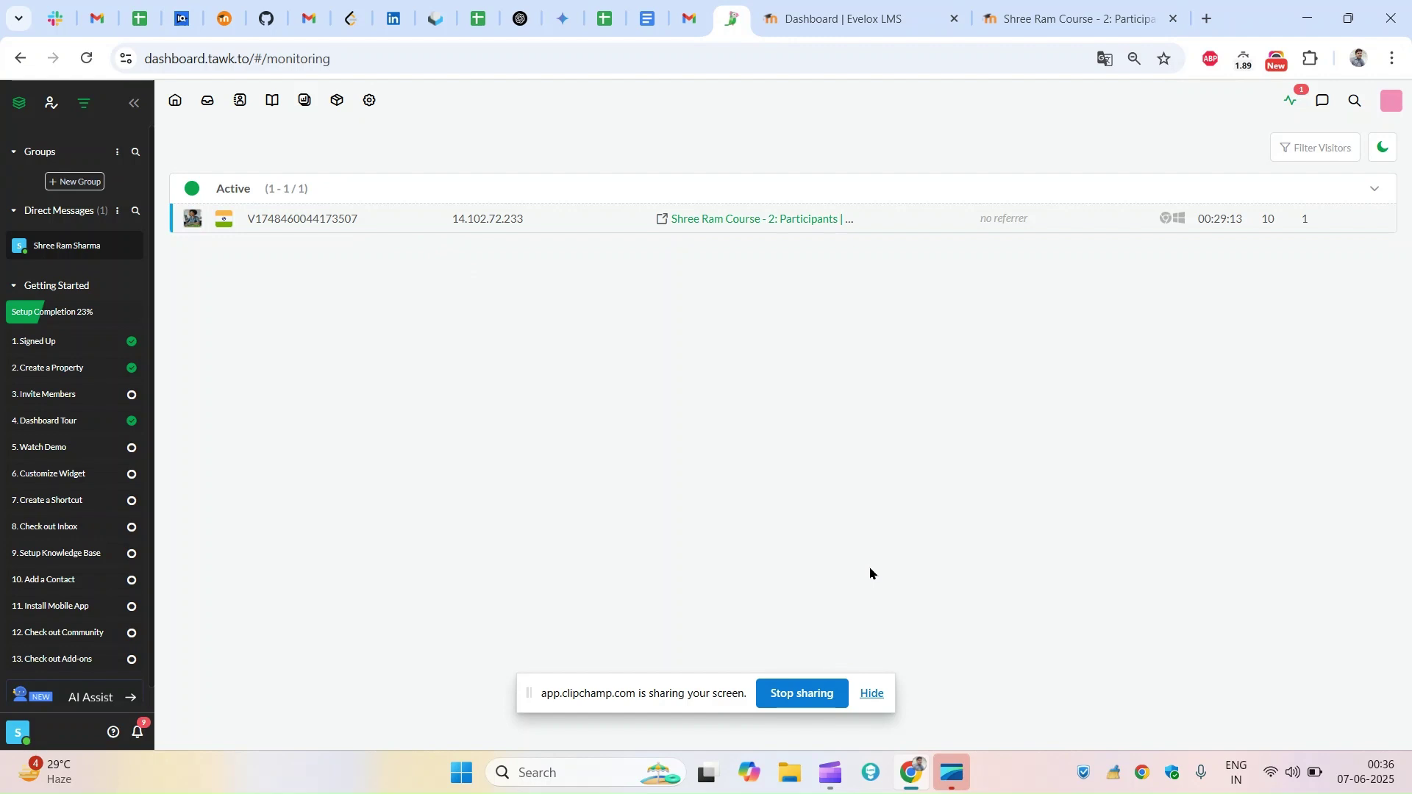
click(320, 230)
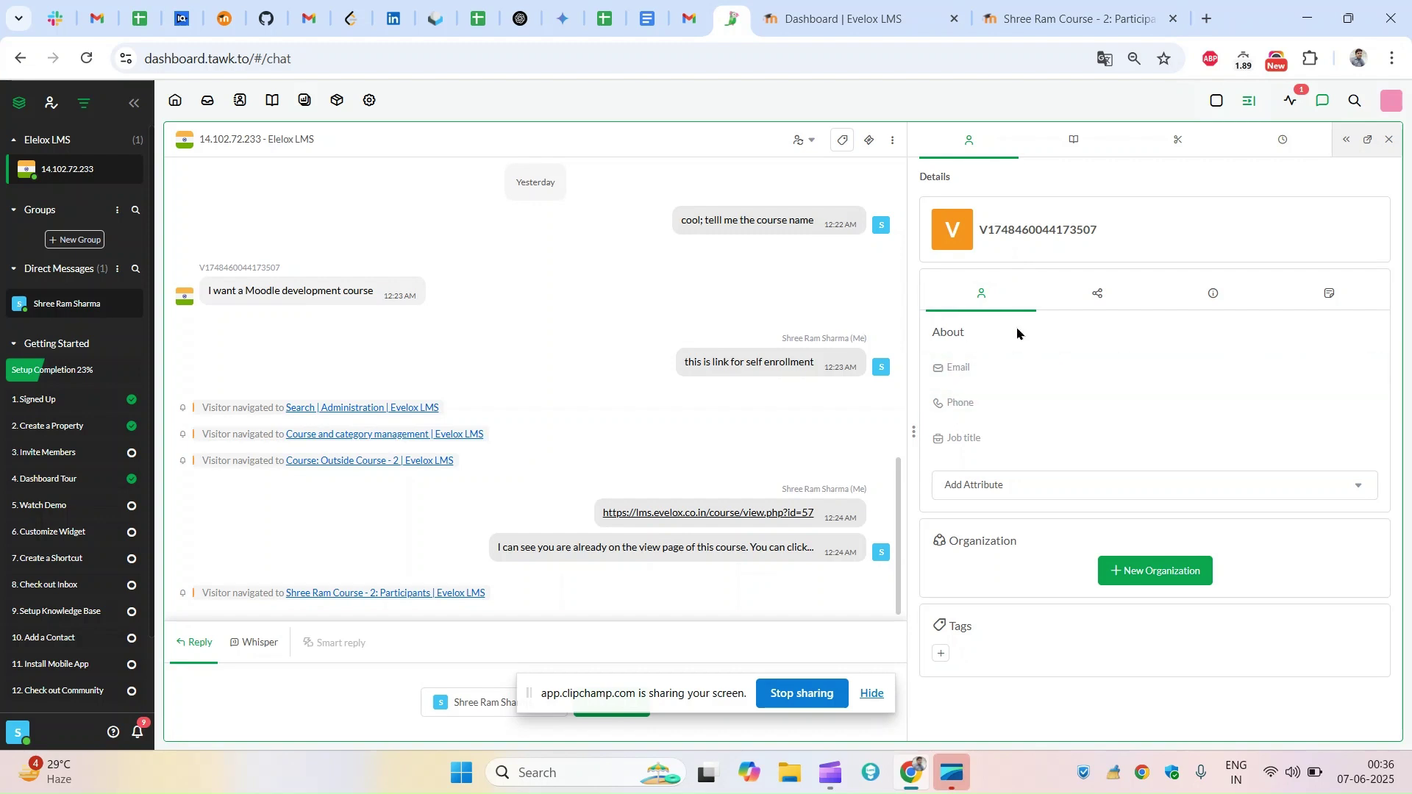
Examine the visitor's social media, notes and additional info, including location, device and web session details.
click(1099, 298)
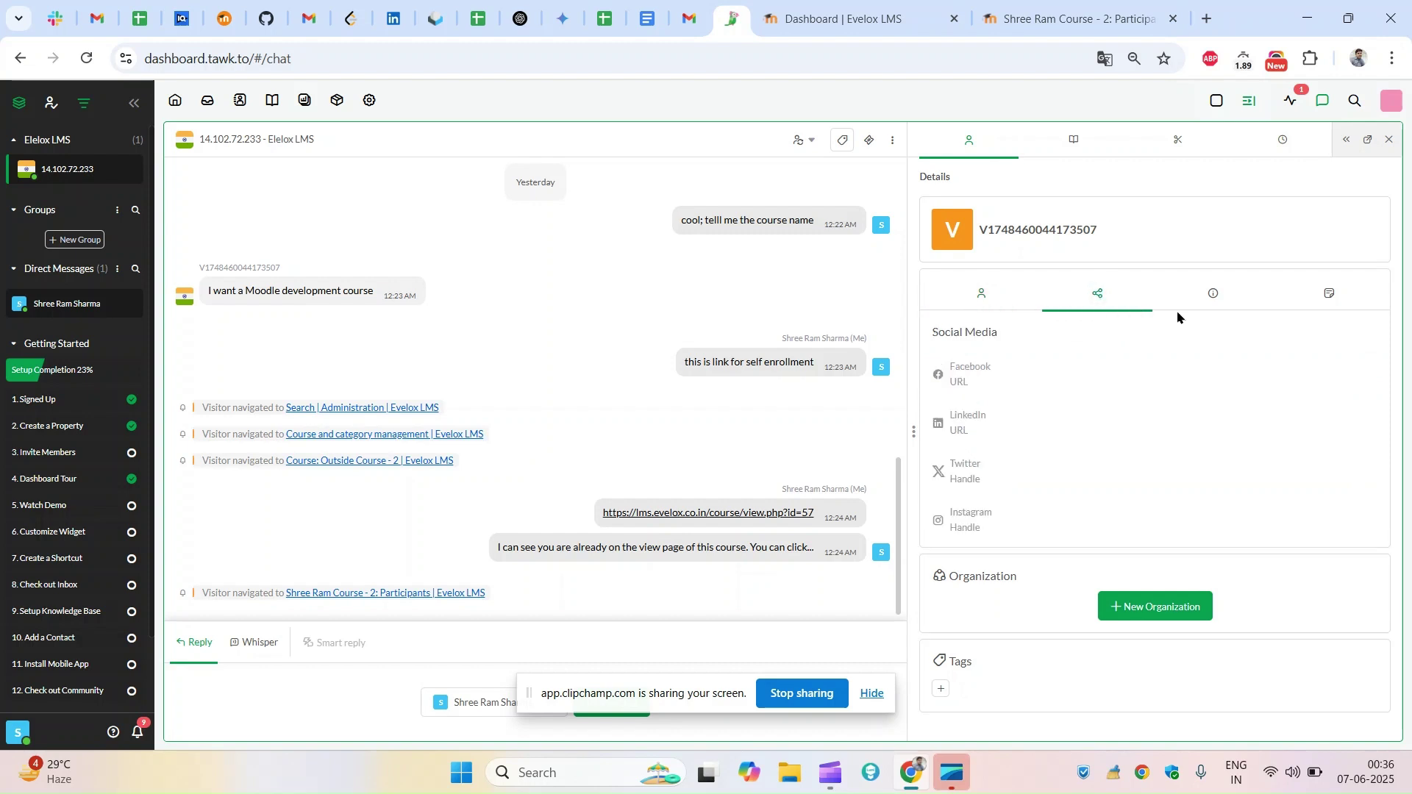
click(1209, 294)
click(1318, 306)
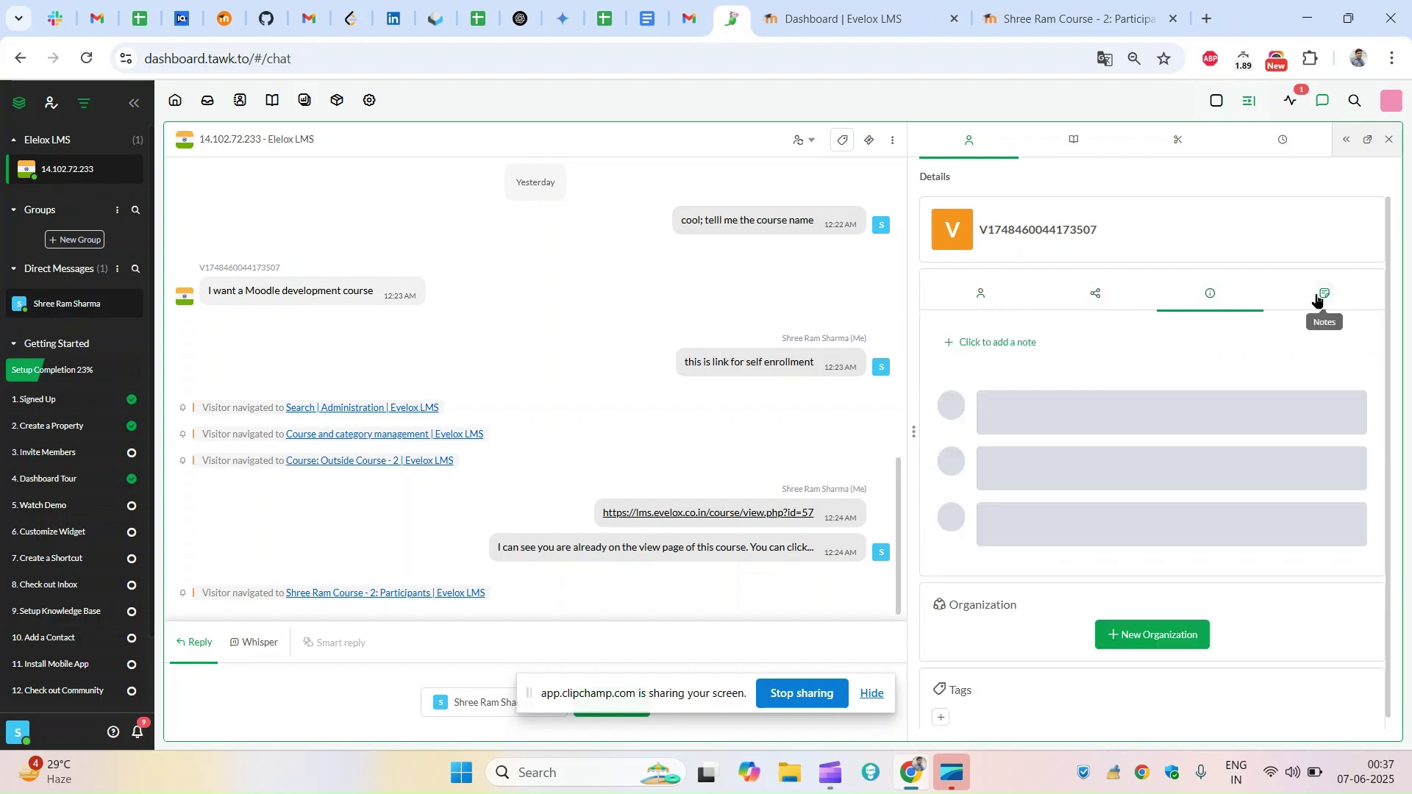
click(1209, 296)
scroll(1169, 508, down, 1)
scroll(1169, 507, down, 3)
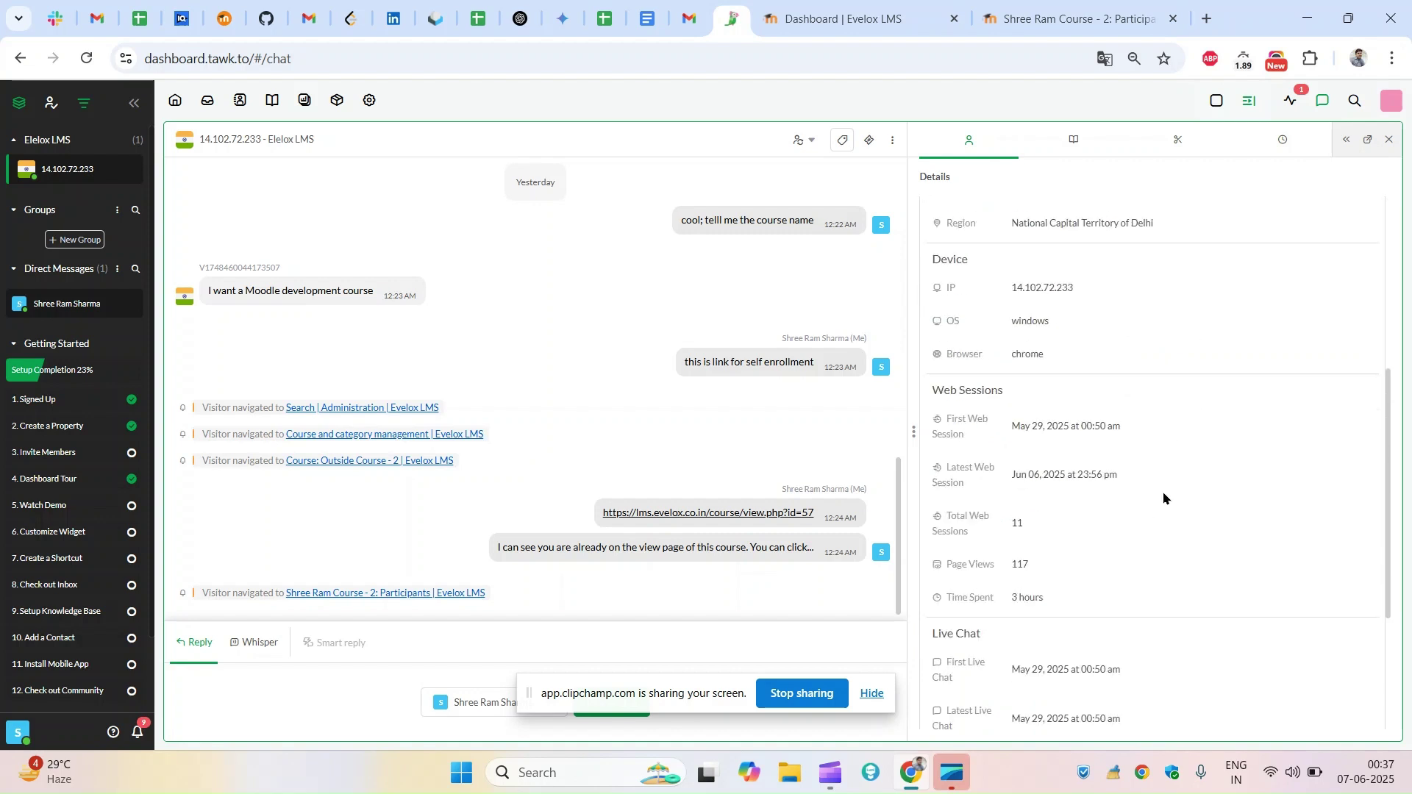
scroll(1162, 496, up, 5)
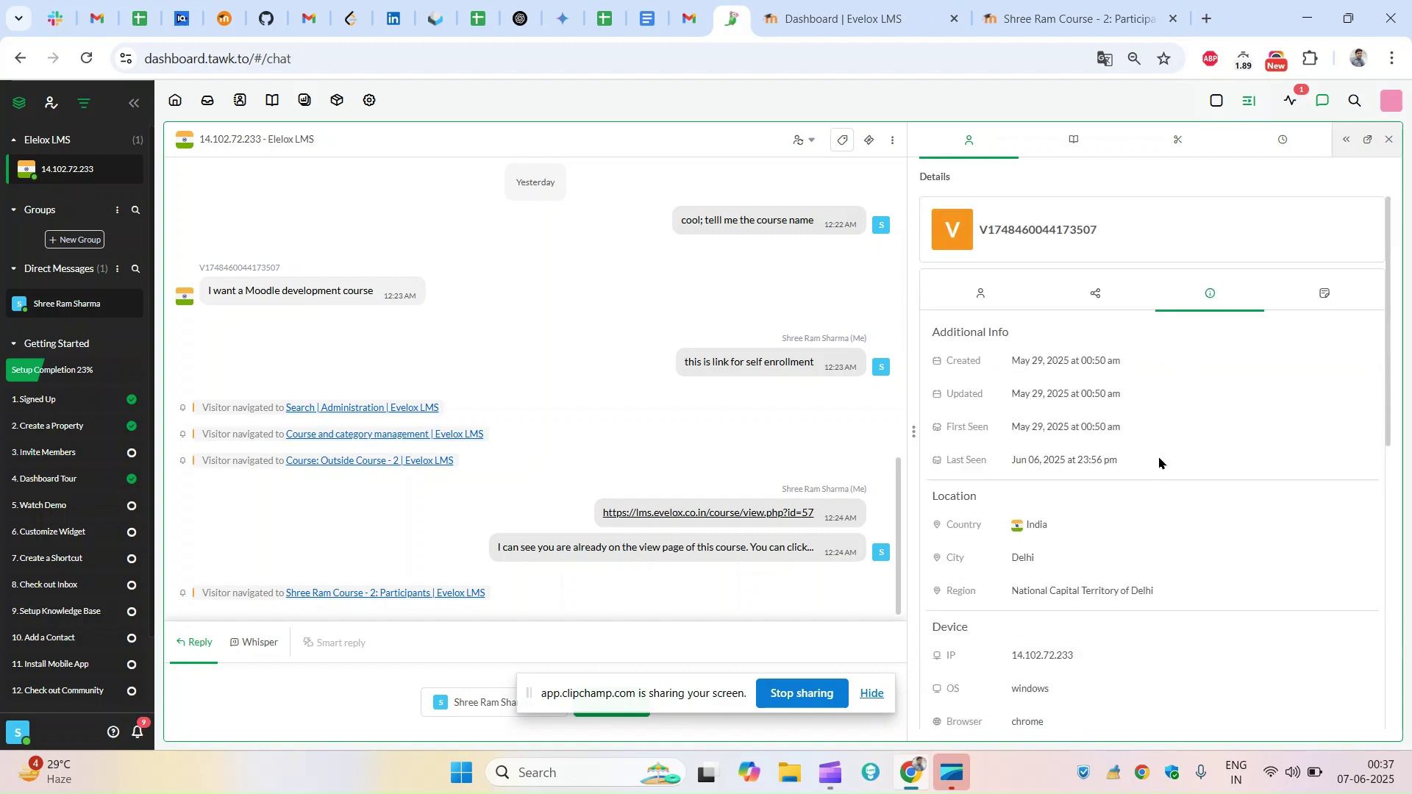
View the Knowledge Base, Shortcuts and History sections, and open the visitor's closed May 29 conversation.
click(1073, 142)
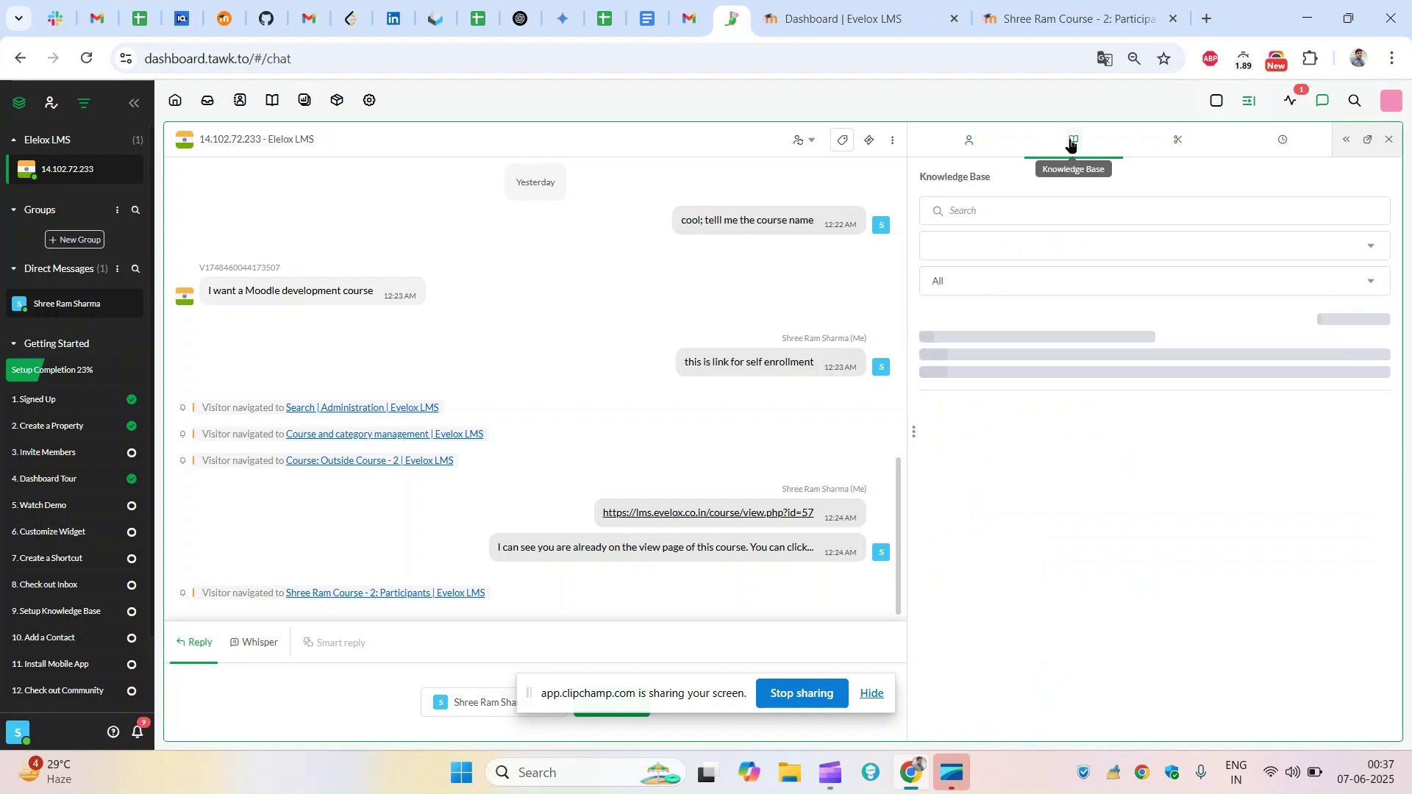
click(1179, 141)
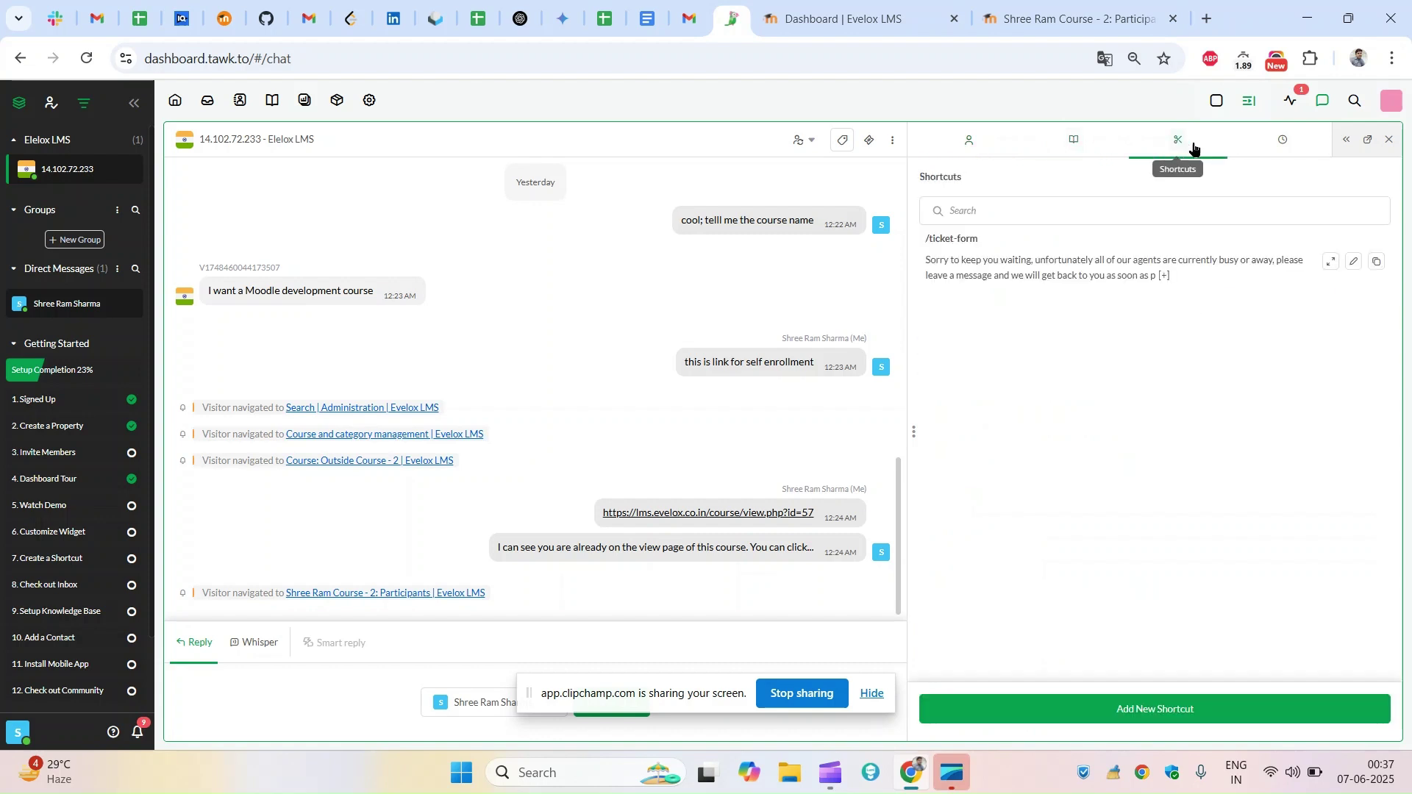
click(1279, 137)
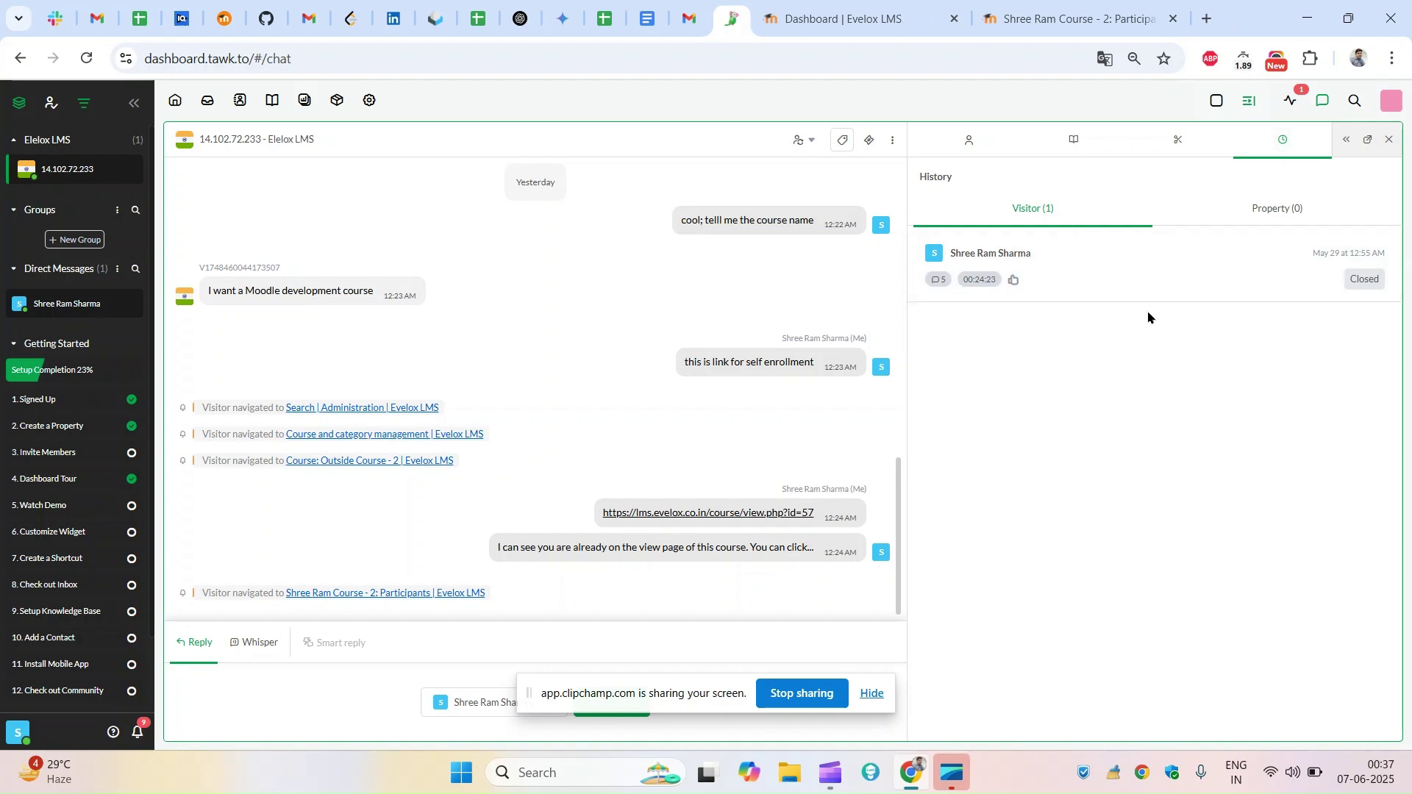
click(1360, 287)
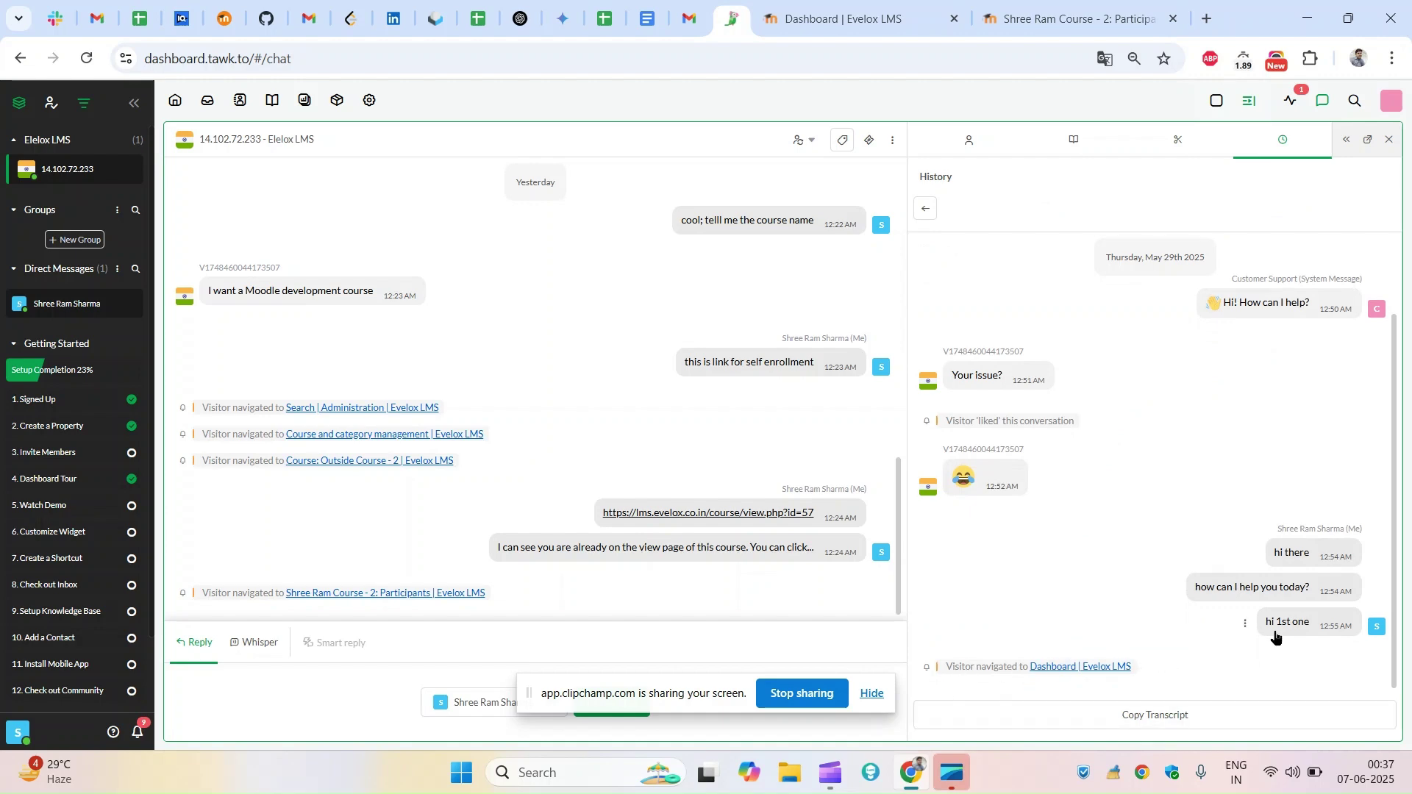
Switch to Evelox LMS, review the messages in the chat widget, and return to the tawk.to conversation.
click(1032, 6)
scroll(1345, 547, down, 3)
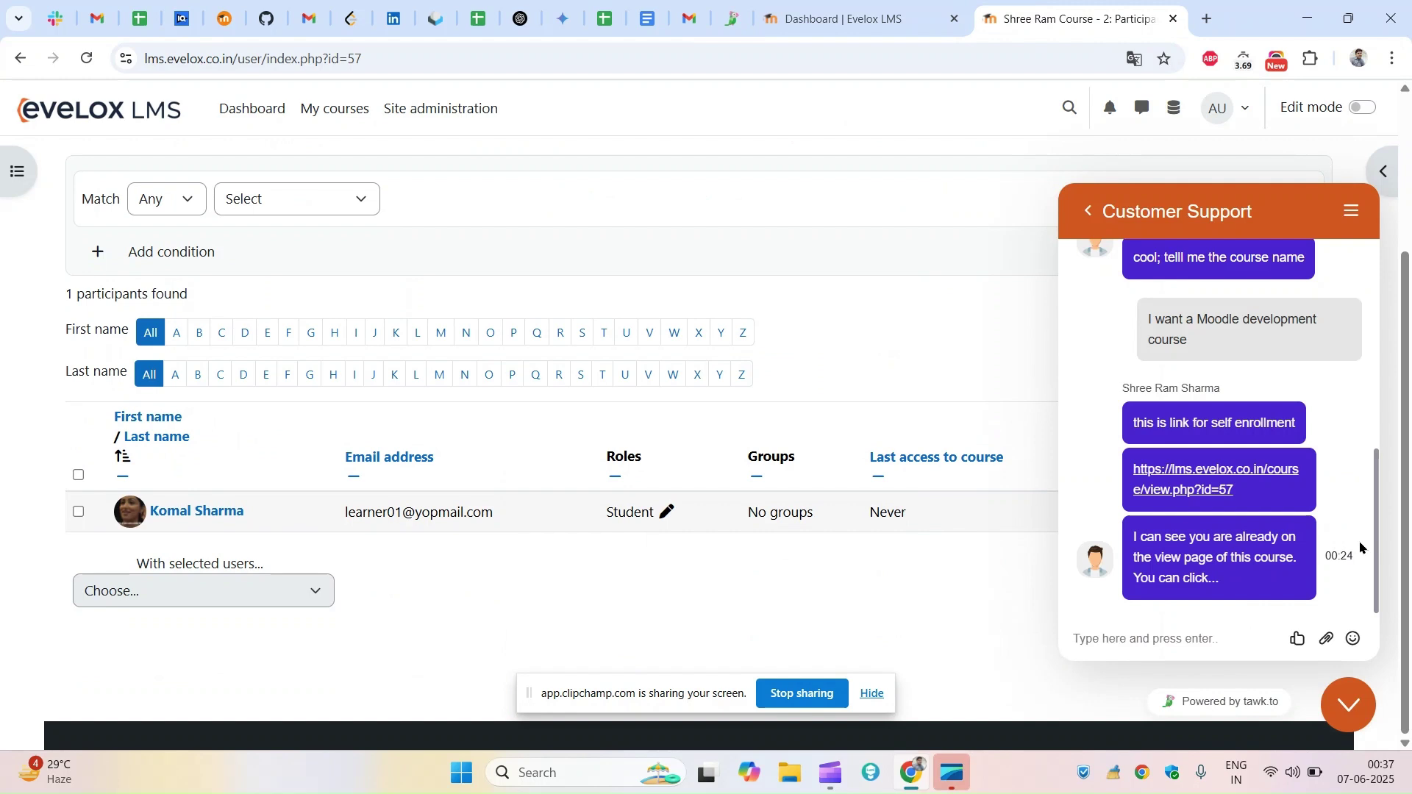
scroll(1339, 536, up, 5)
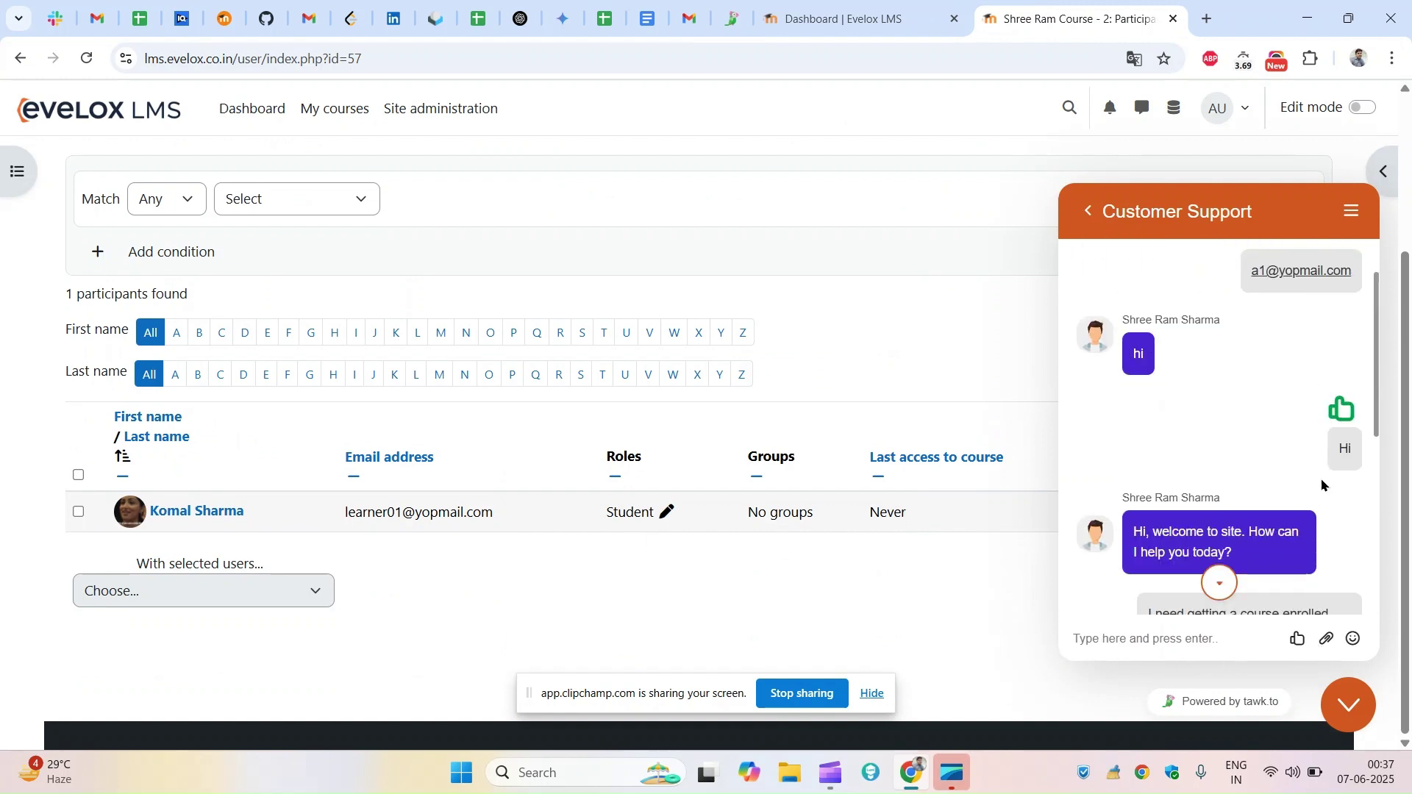
scroll(1323, 485, down, 5)
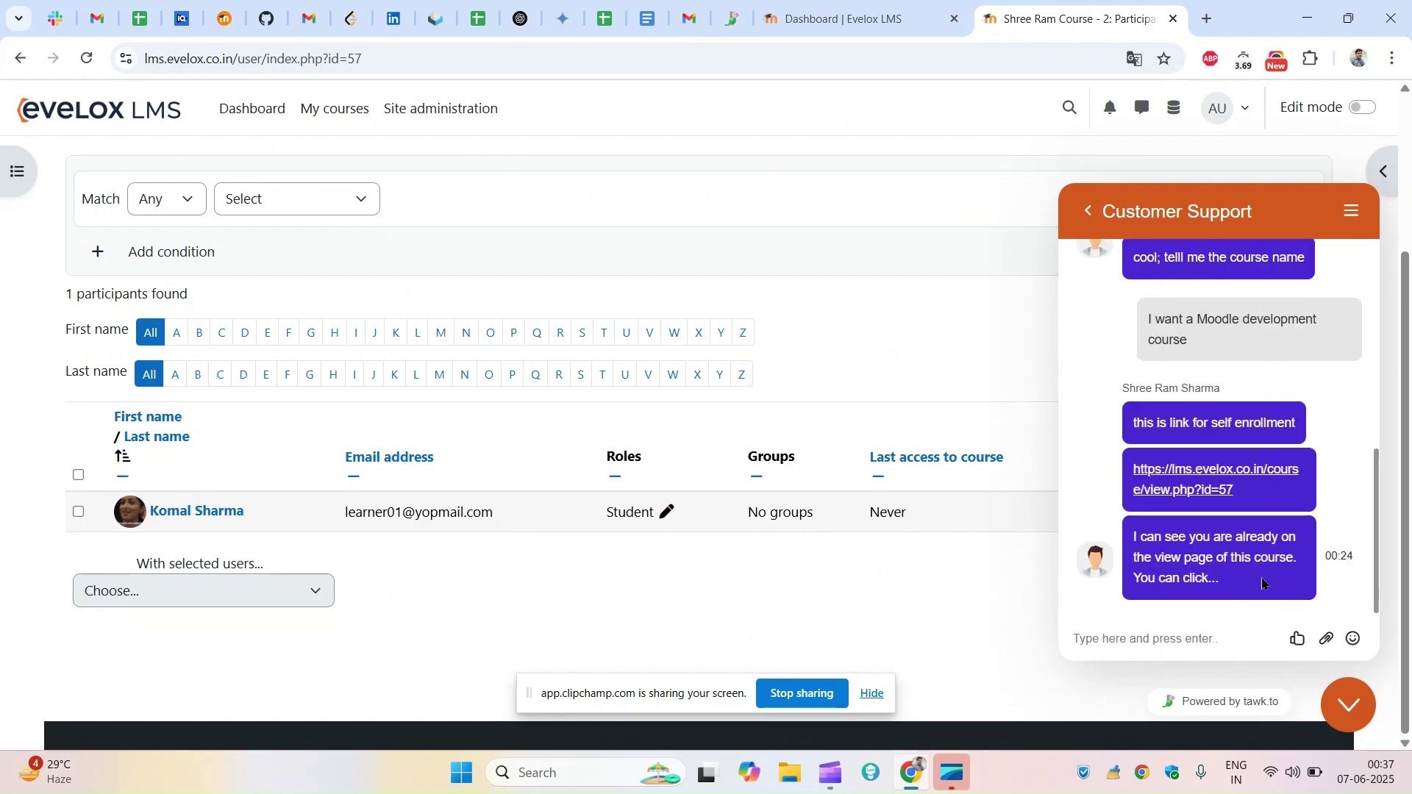
click(860, 19)
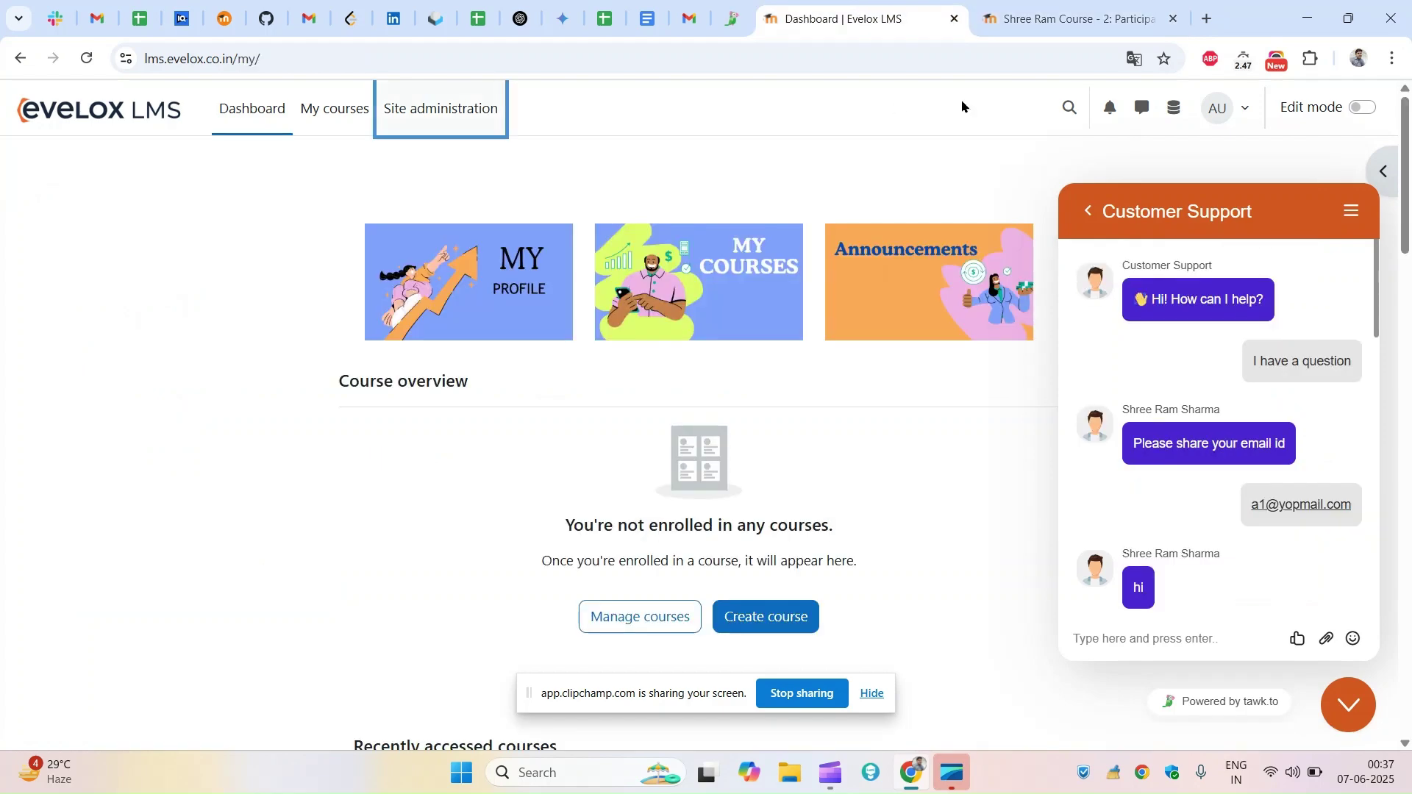
click(732, 18)
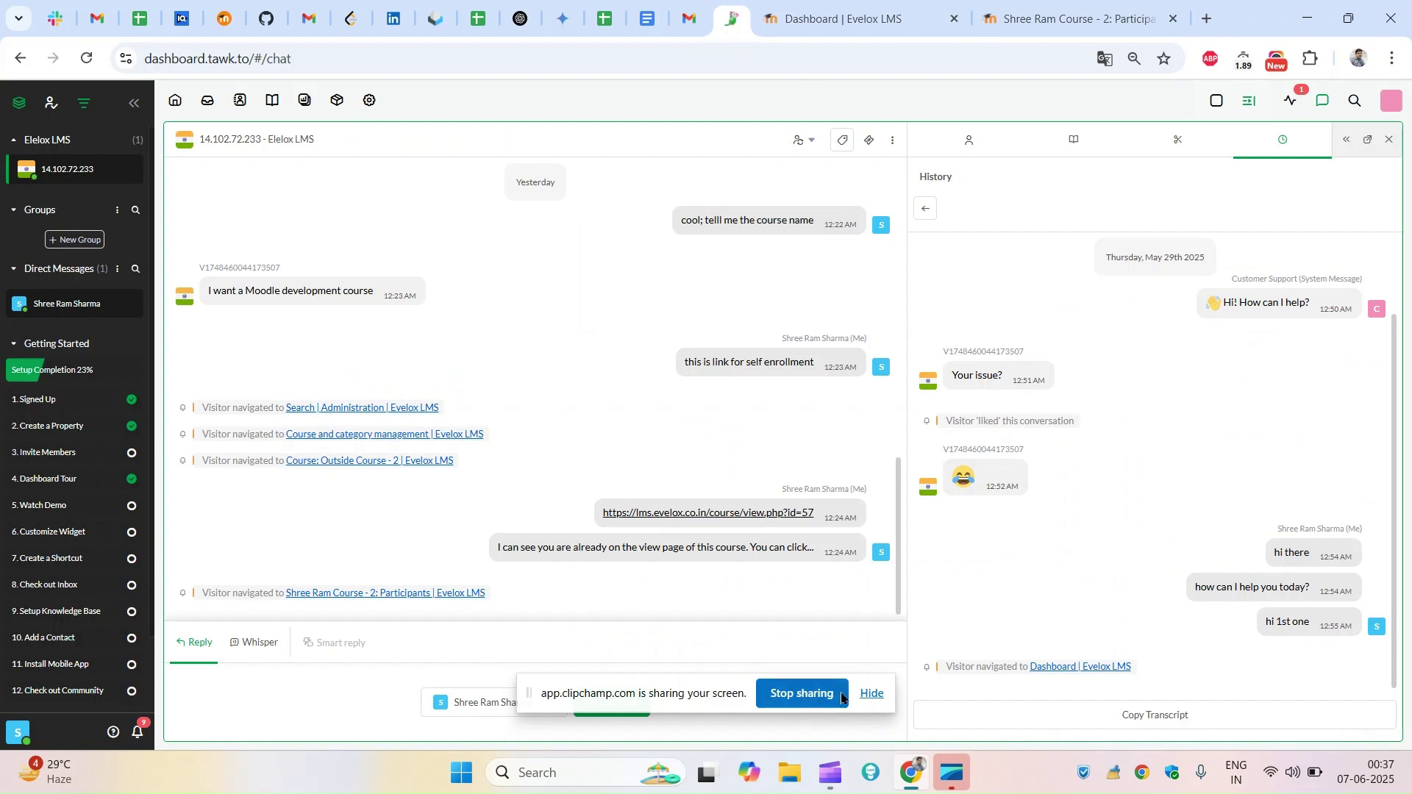
click(870, 694)
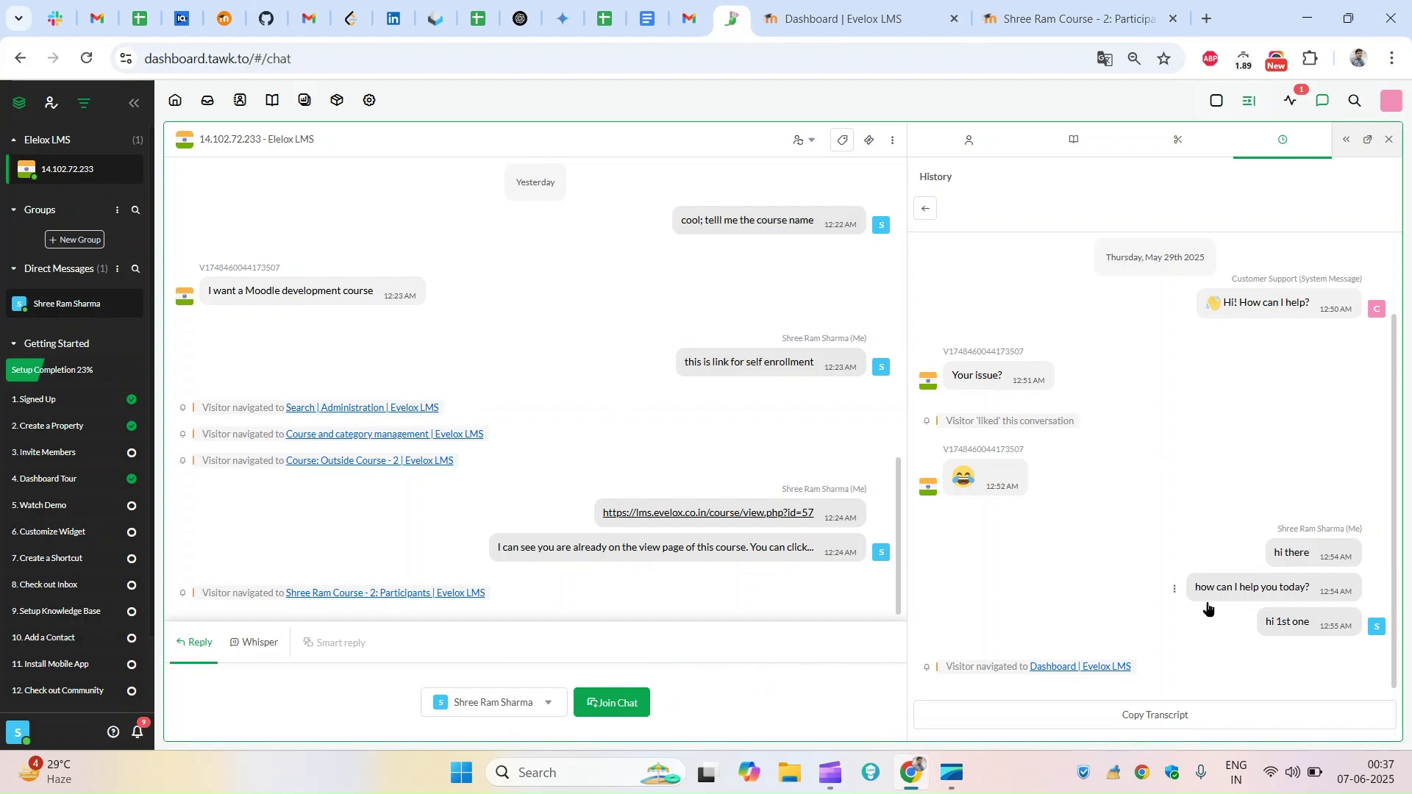
Close the conversation, reopen it from the visitor monitoring list, and open the closed May 29 chat in its history.
scroll(1267, 504, up, 1)
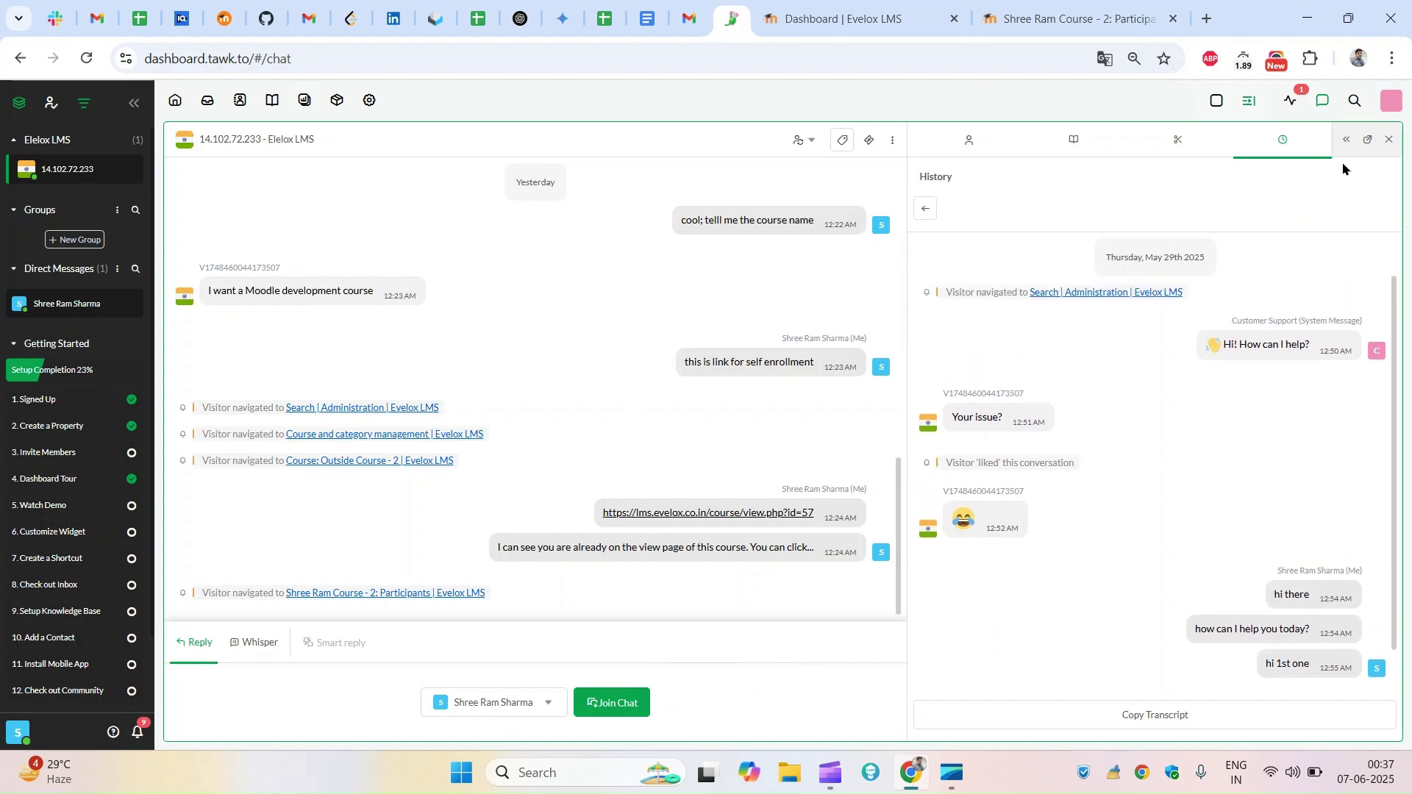
click(1387, 141)
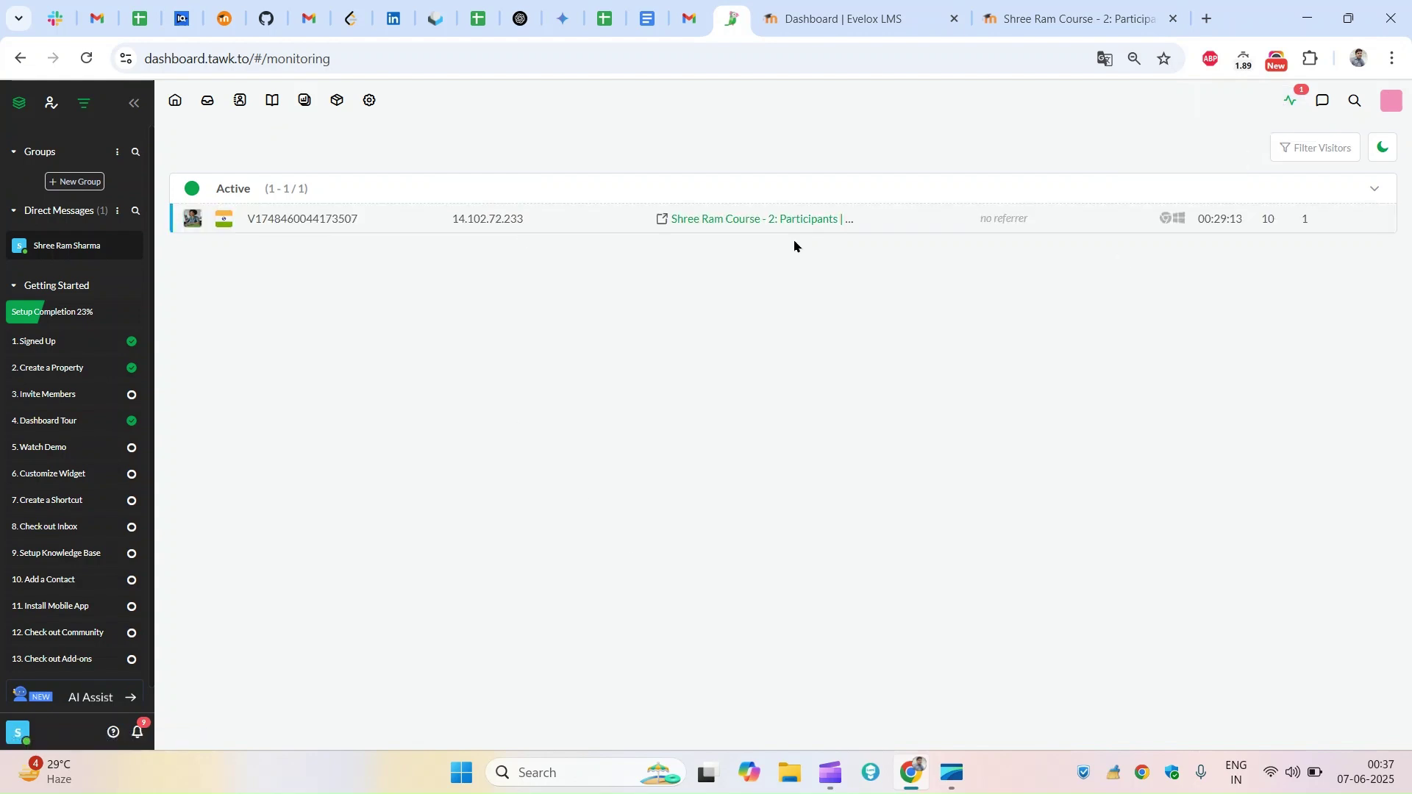
click(461, 222)
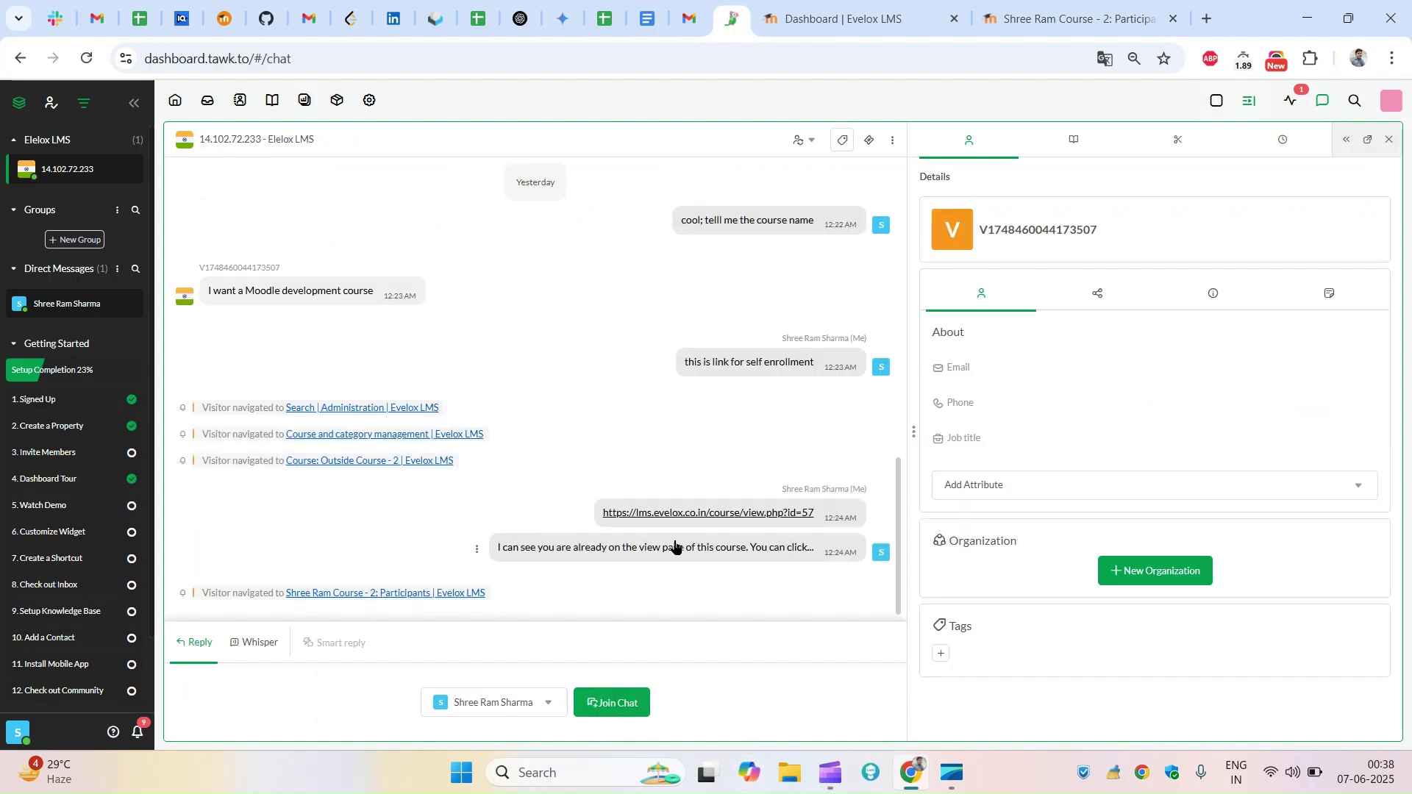
click(1284, 138)
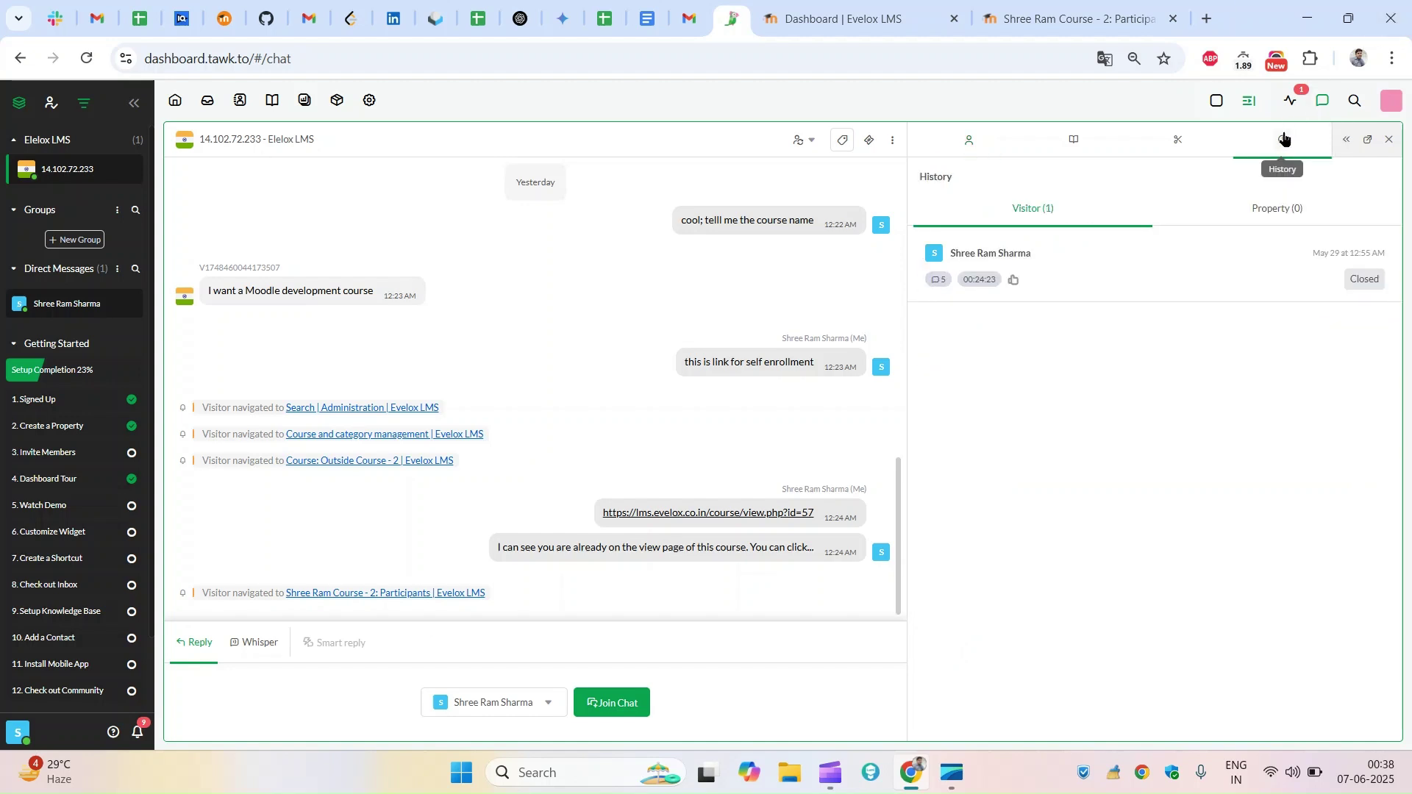
click(1362, 288)
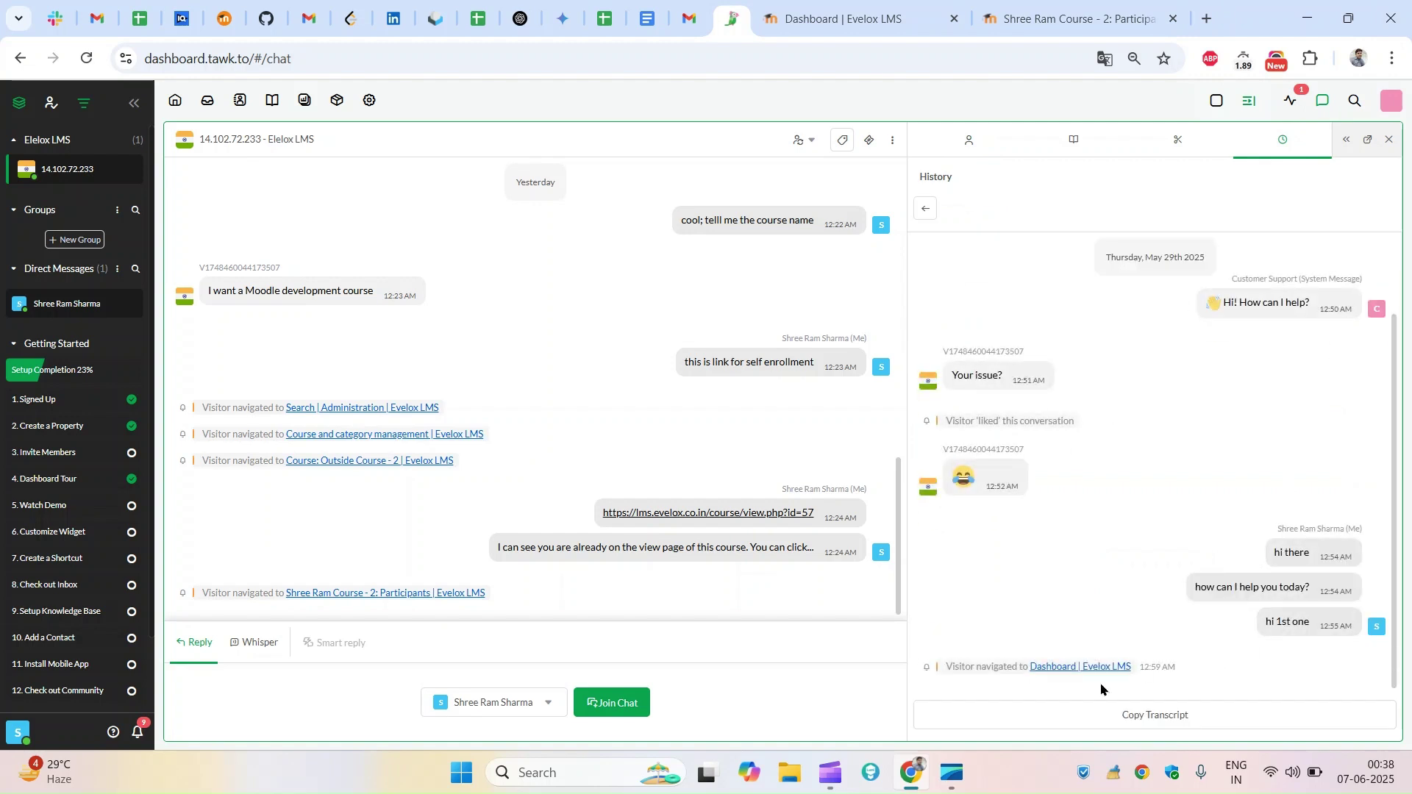
Review the messages of the May 29 chat and copy its transcript.
scroll(1125, 488, up, 1)
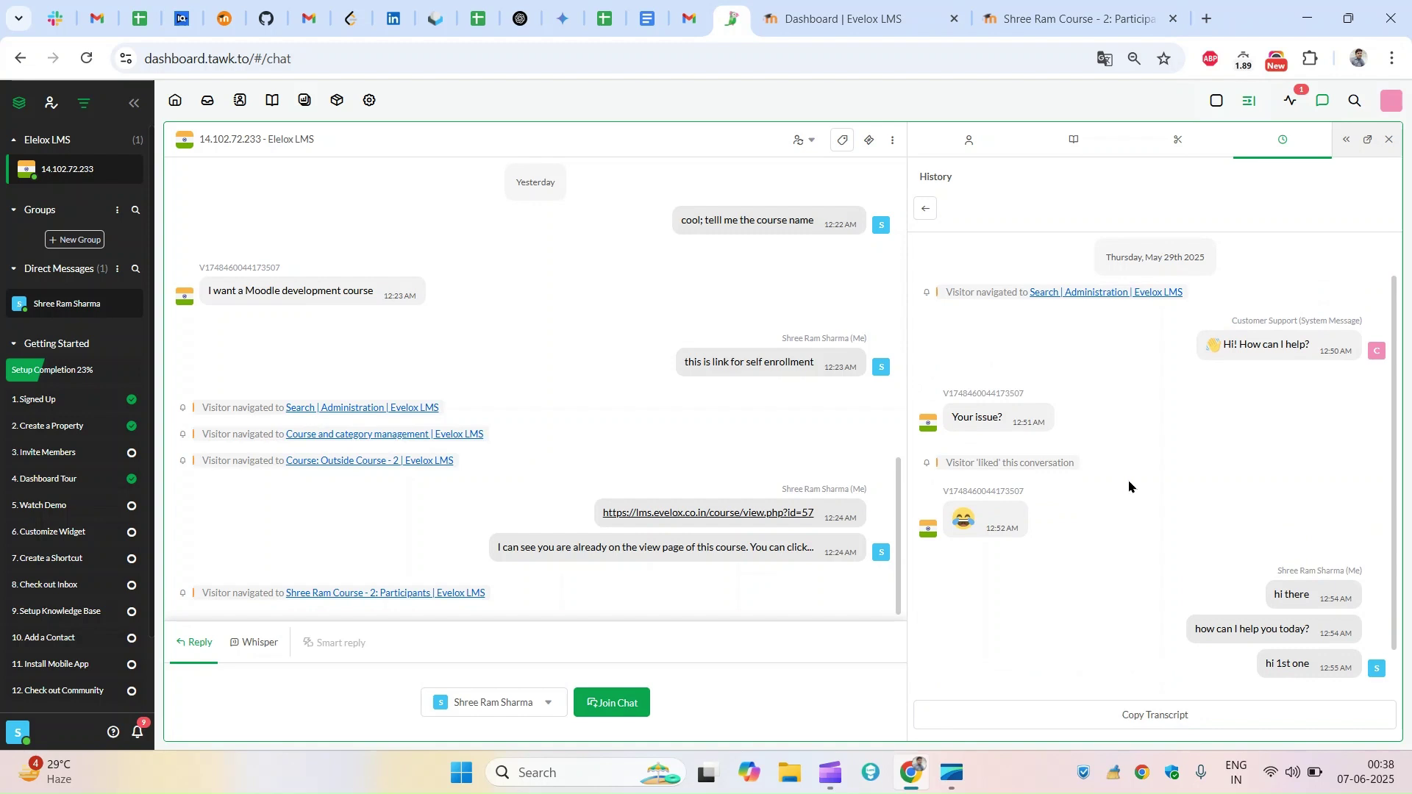
scroll(1138, 538, down, 1)
scroll(1159, 552, up, 1)
click(1135, 723)
Switch to Notepad++, paste the copied chat transcript into the empty document, read it through, and return to tawk.to.
click(538, 773)
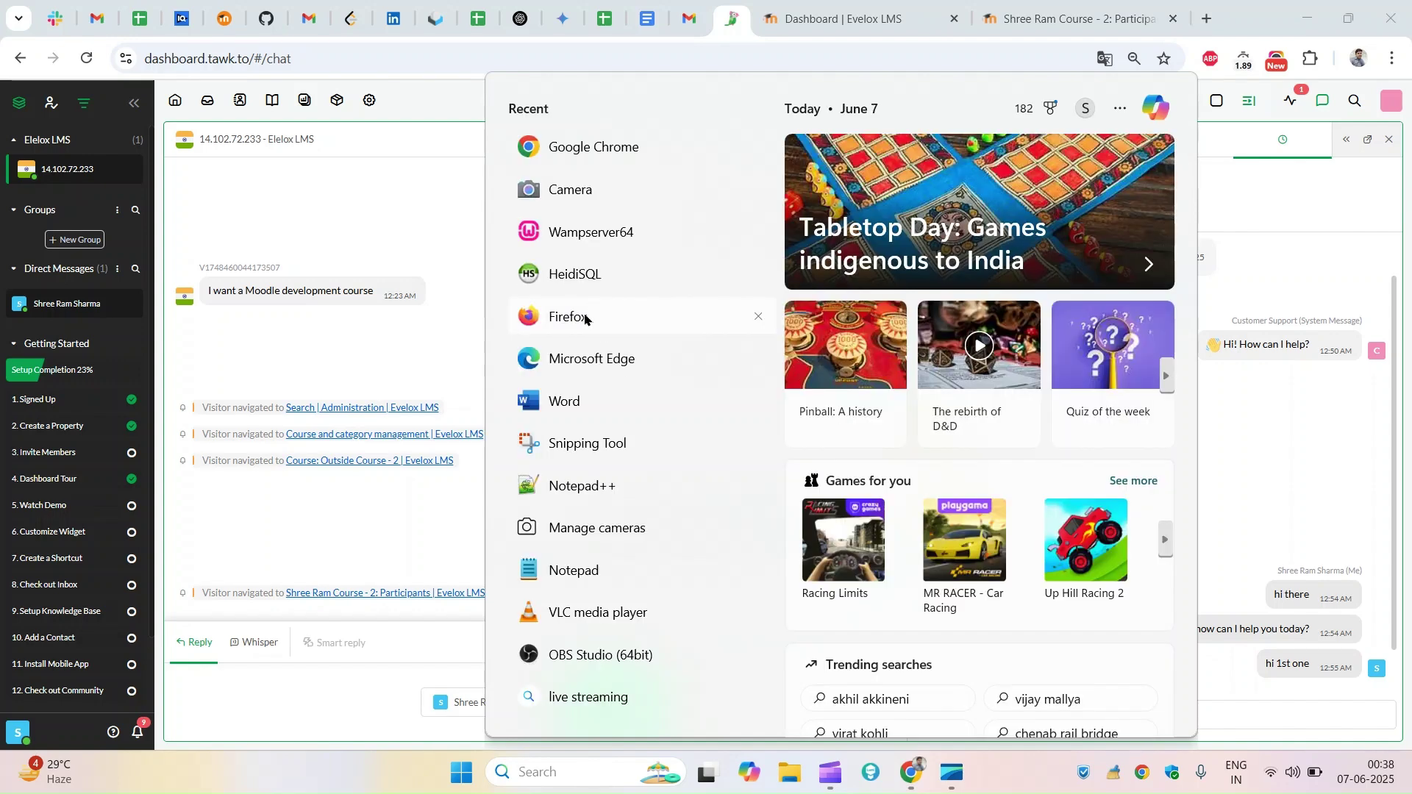
click(577, 494)
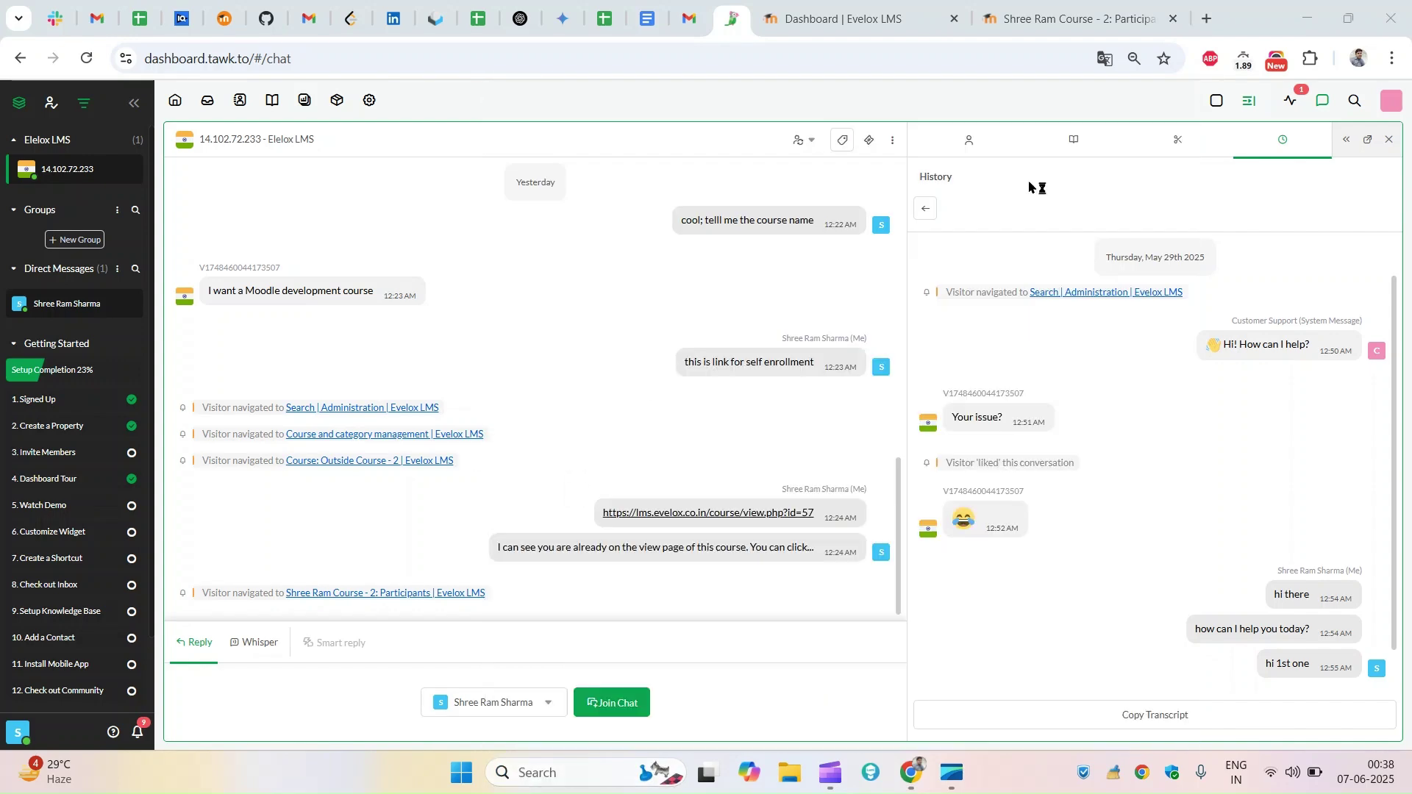
right_click(449, 204)
click(488, 254)
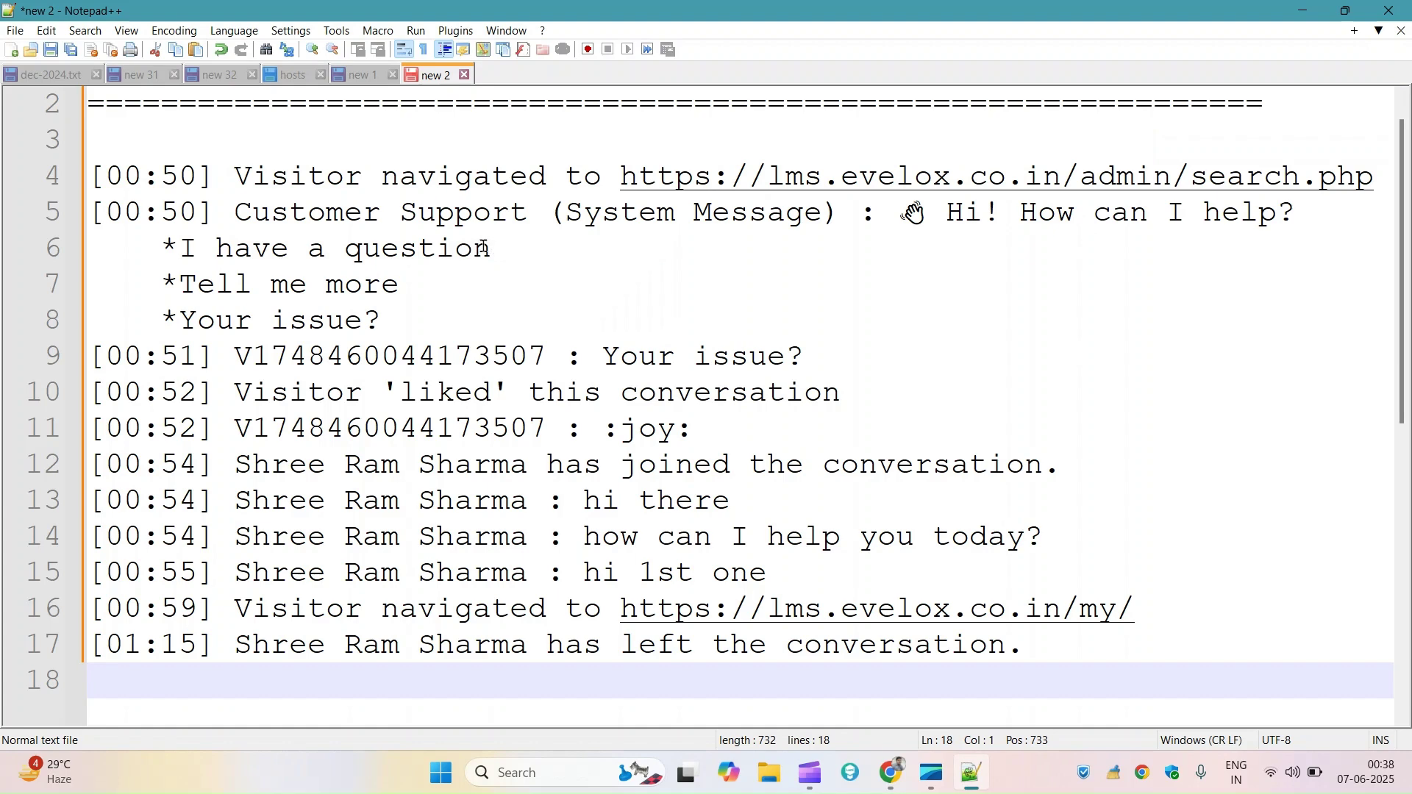
scroll(609, 548, down, 3)
scroll(612, 539, up, 4)
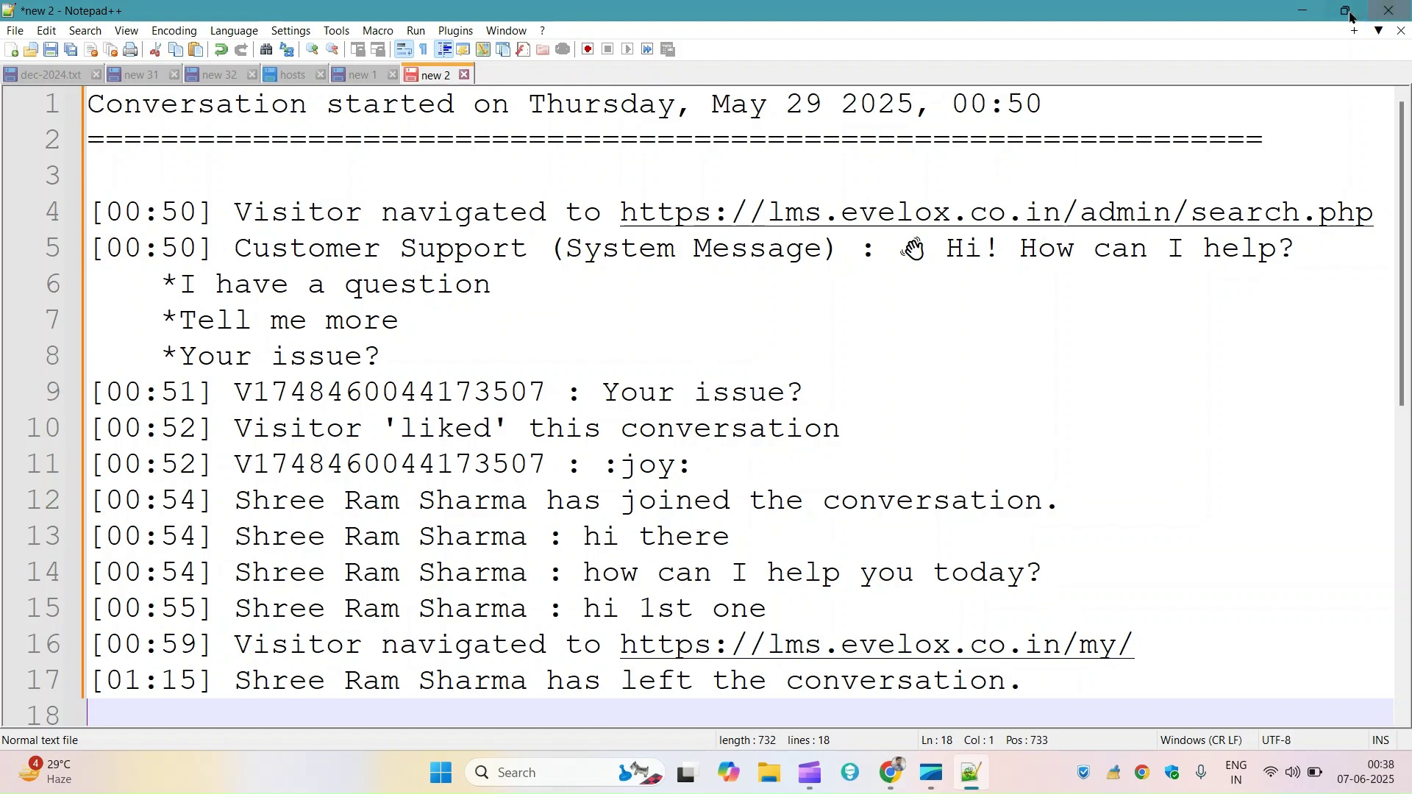
click(1302, 11)
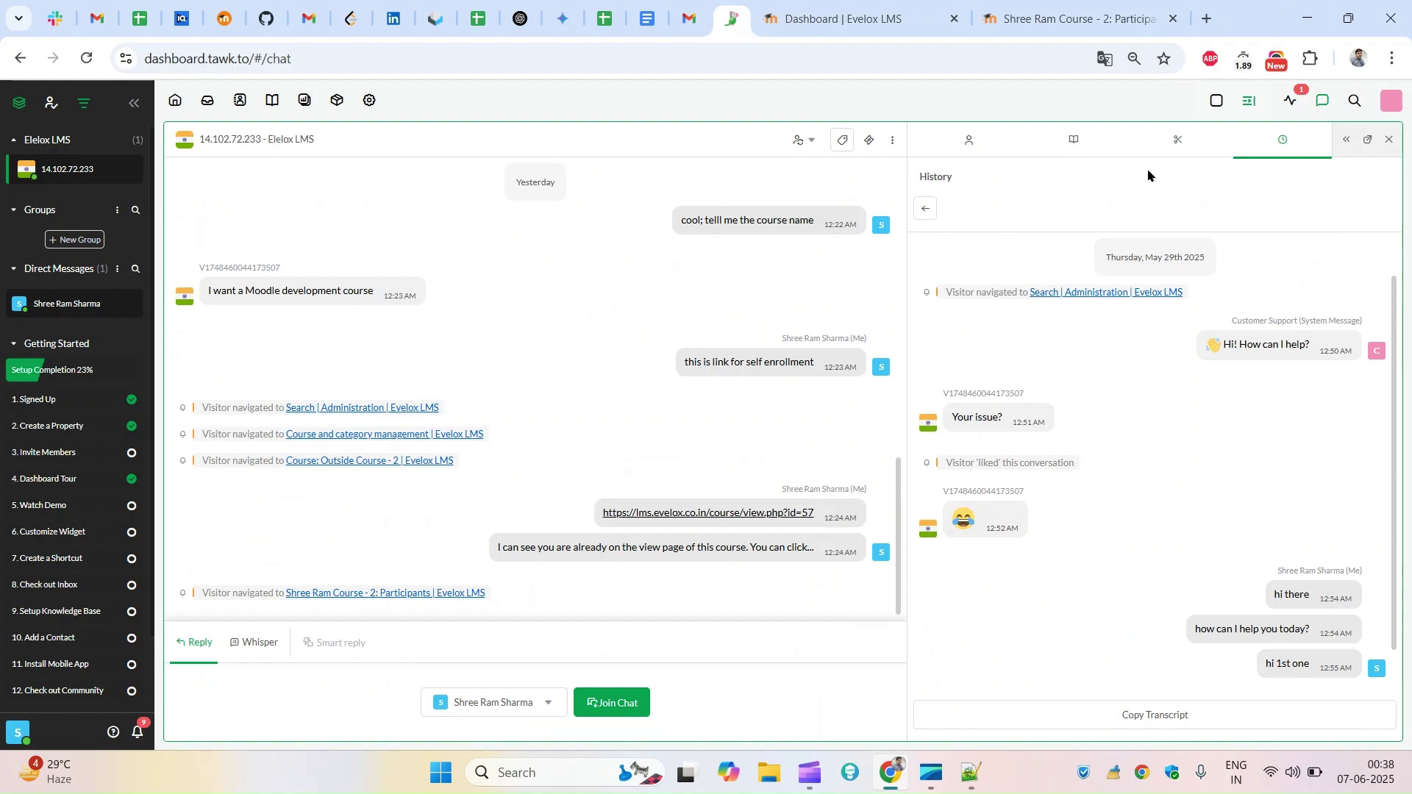
Show the visitor's details, review the full chat widget conversation on the Evelox LMS participants page, and return to tawk.to.
click(968, 144)
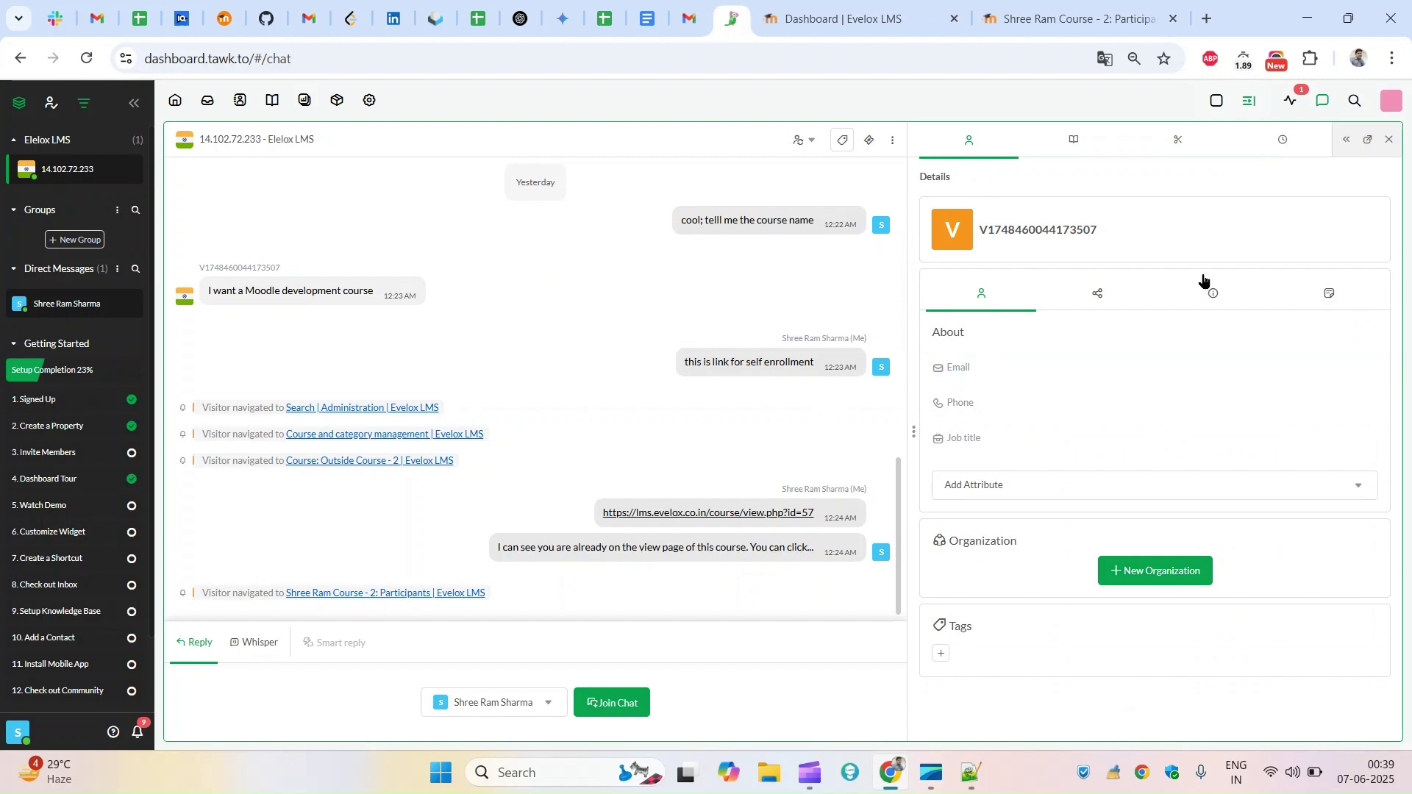
click(1144, 22)
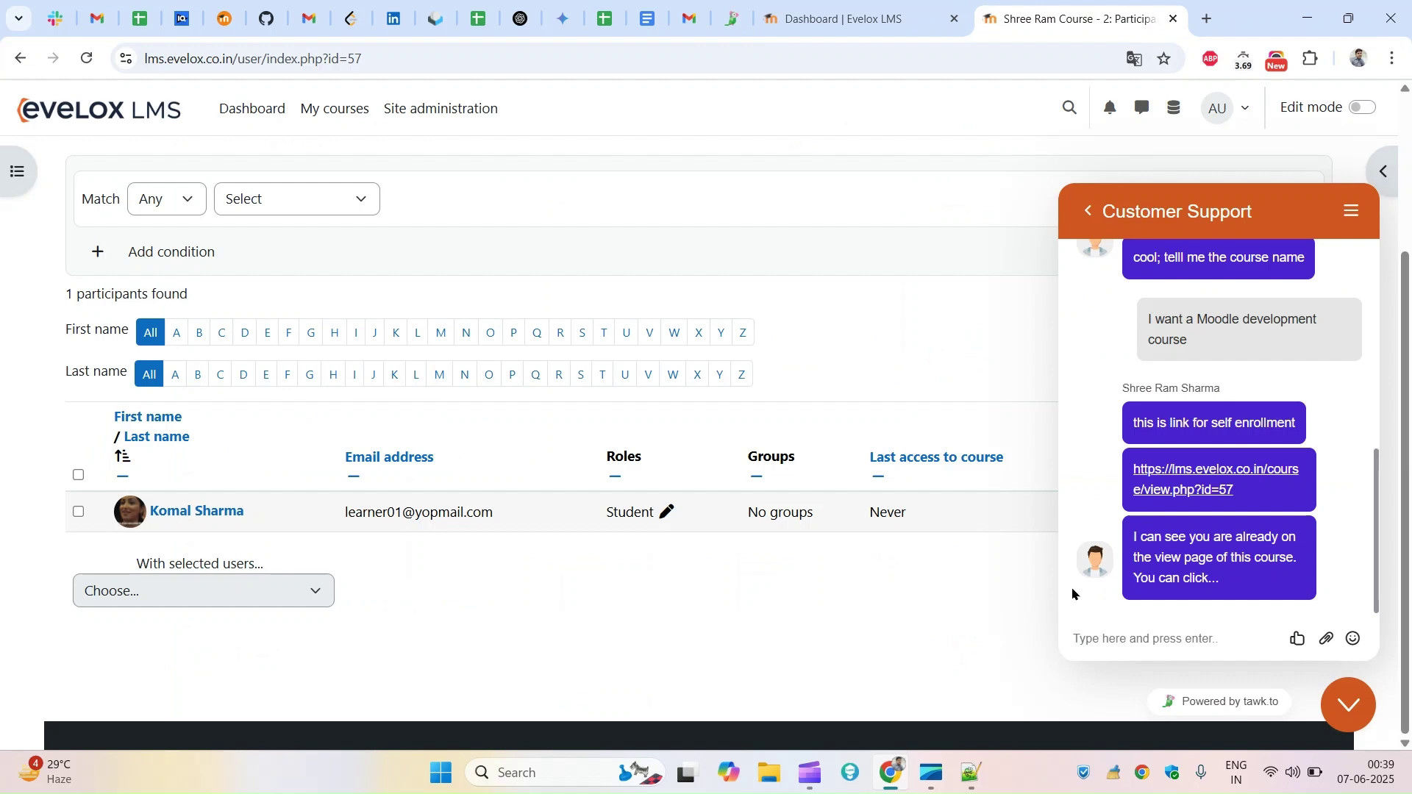
scroll(1220, 580, up, 10)
scroll(1390, 298, up, 3)
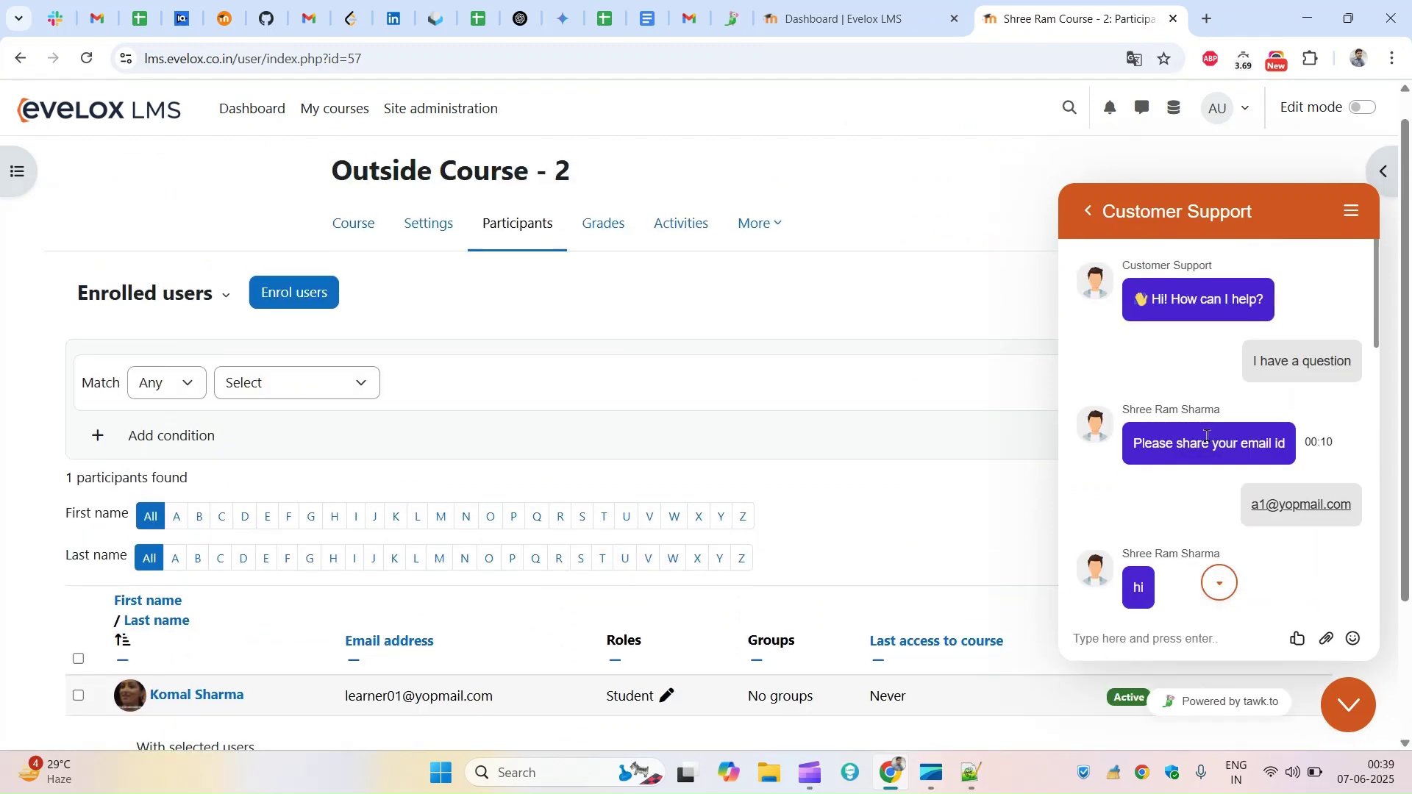
scroll(1379, 298, down, 8)
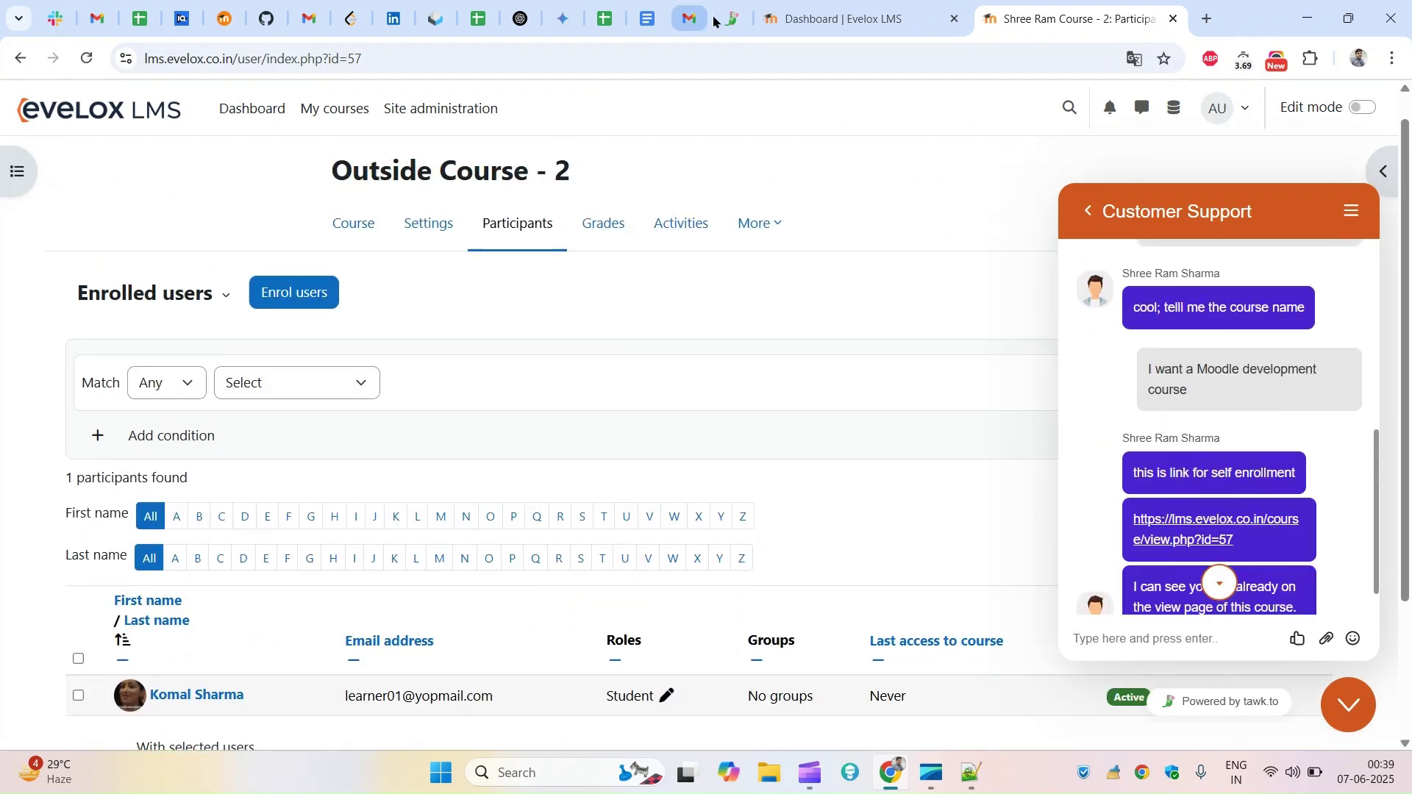
click(732, 21)
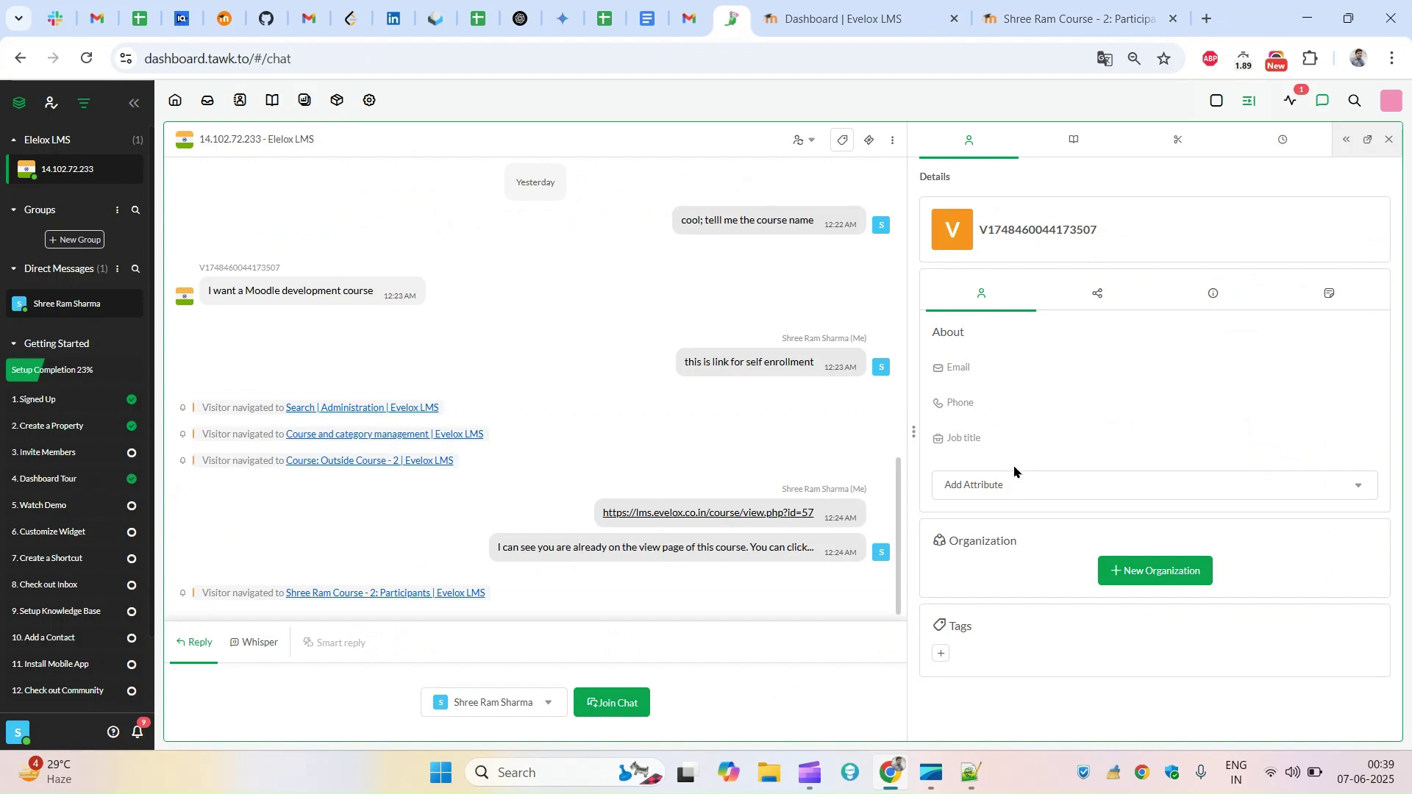